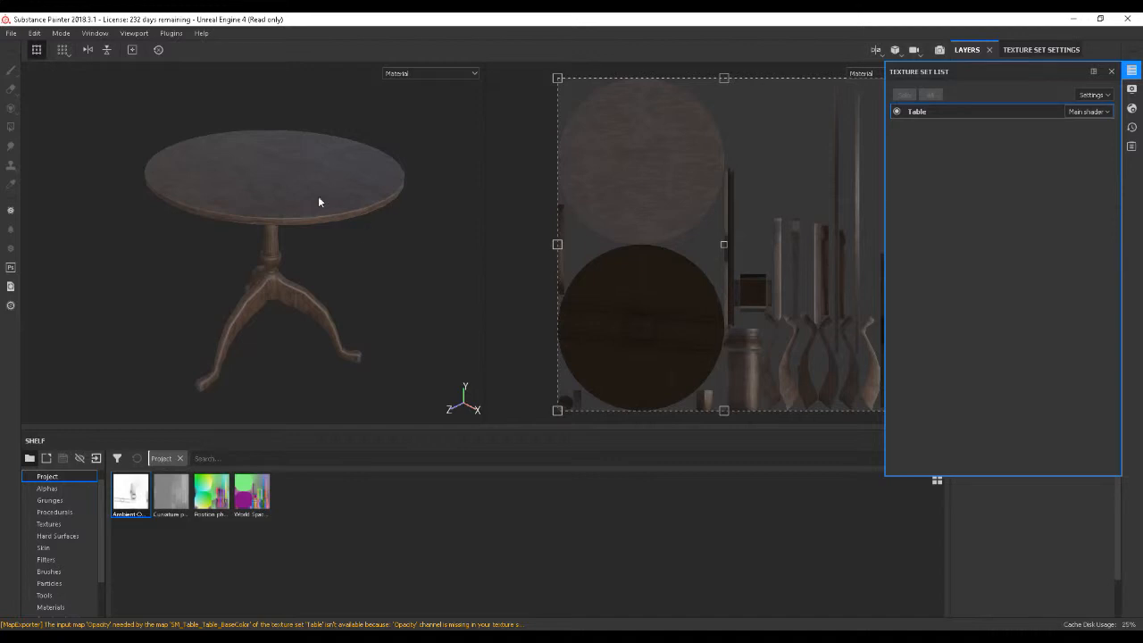
# Check the name of the Table texture set in the texture set list, leaving the name as it is
pyautogui.keyDown('alt'); pyautogui.moveTo(370, 281); pyautogui.dragTo(377, 305); pyautogui.keyUp('alt')
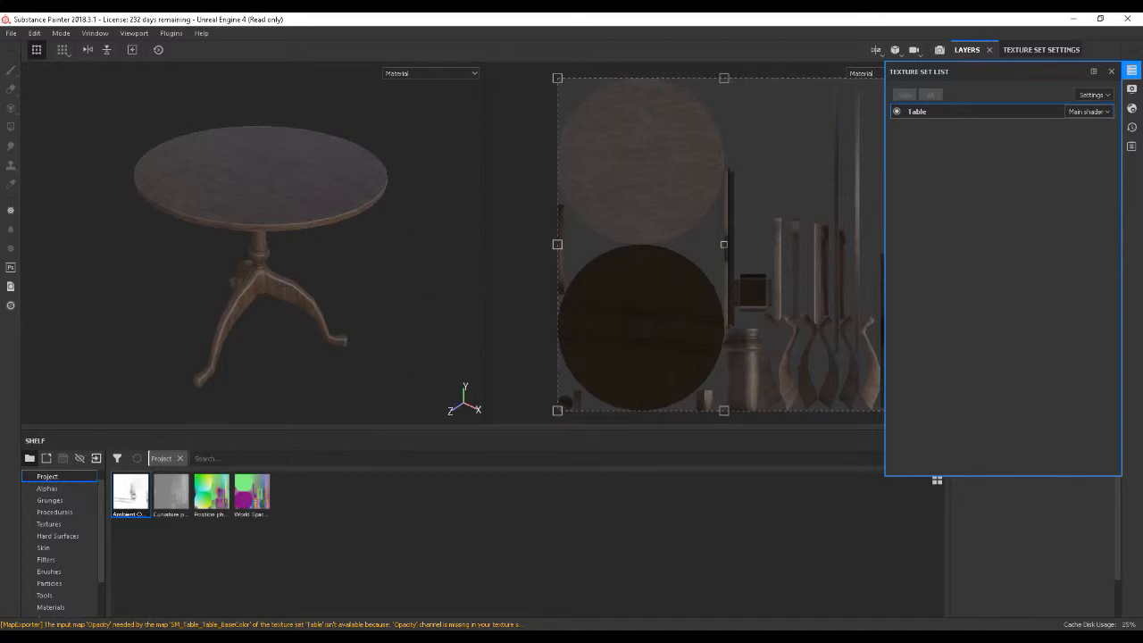
pyautogui.click(1111, 71)
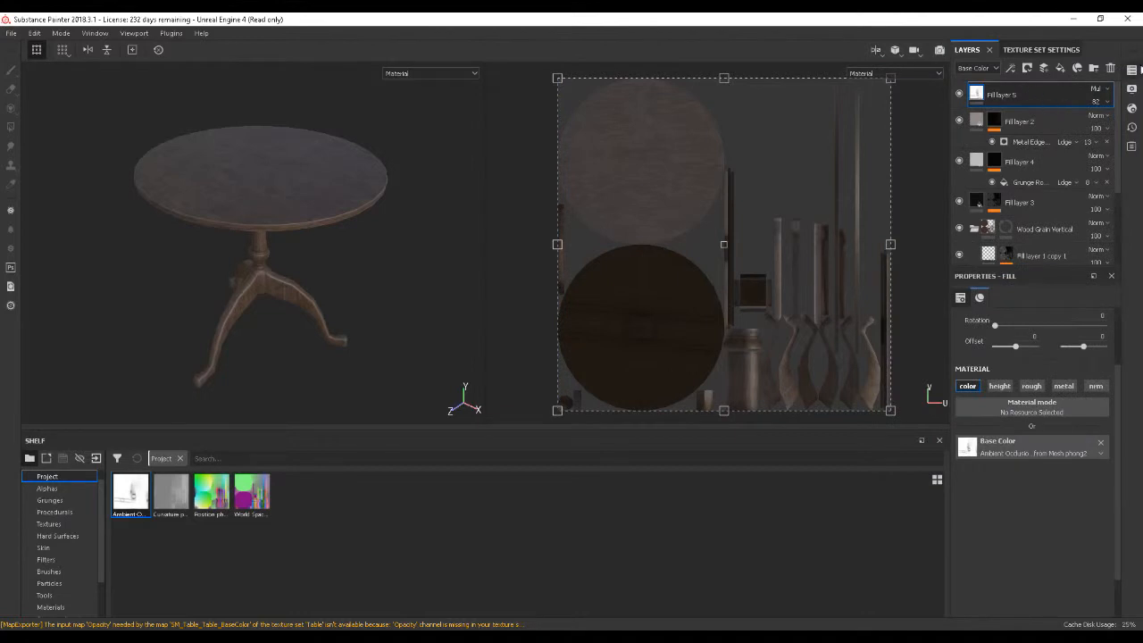
pyautogui.click(1131, 71)
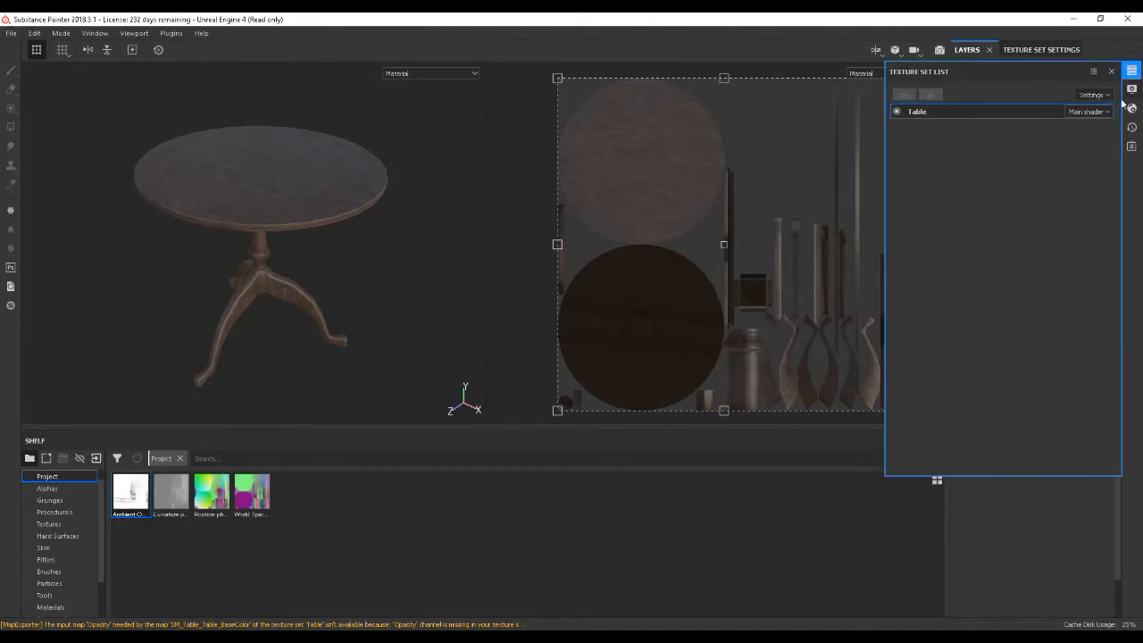
pyautogui.doubleClick(929, 113)
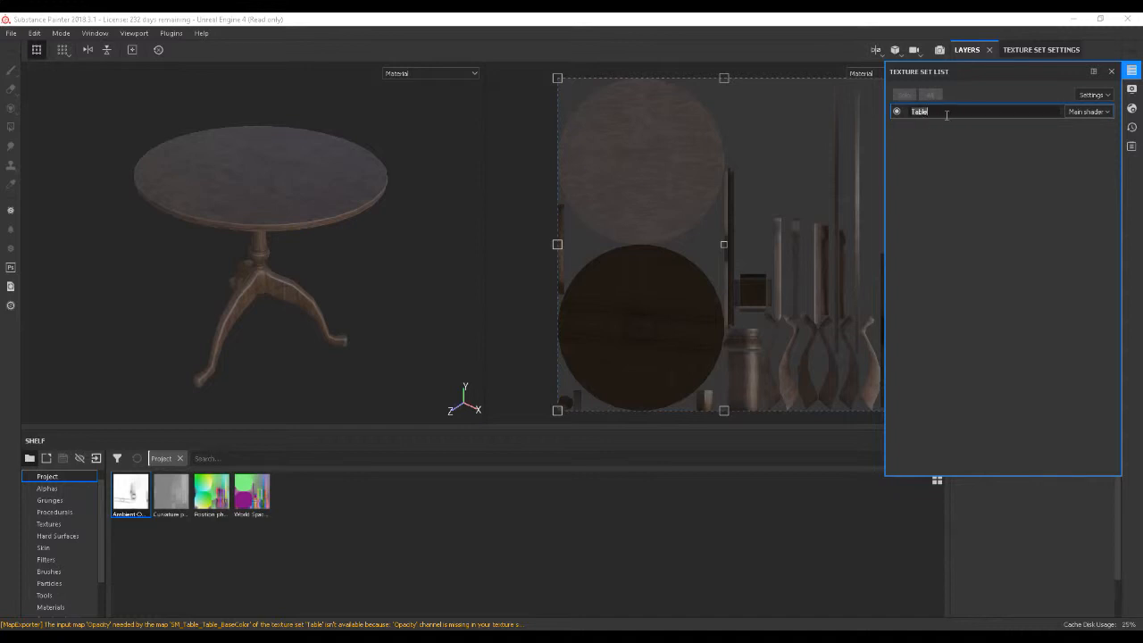
pyautogui.click(1111, 71)
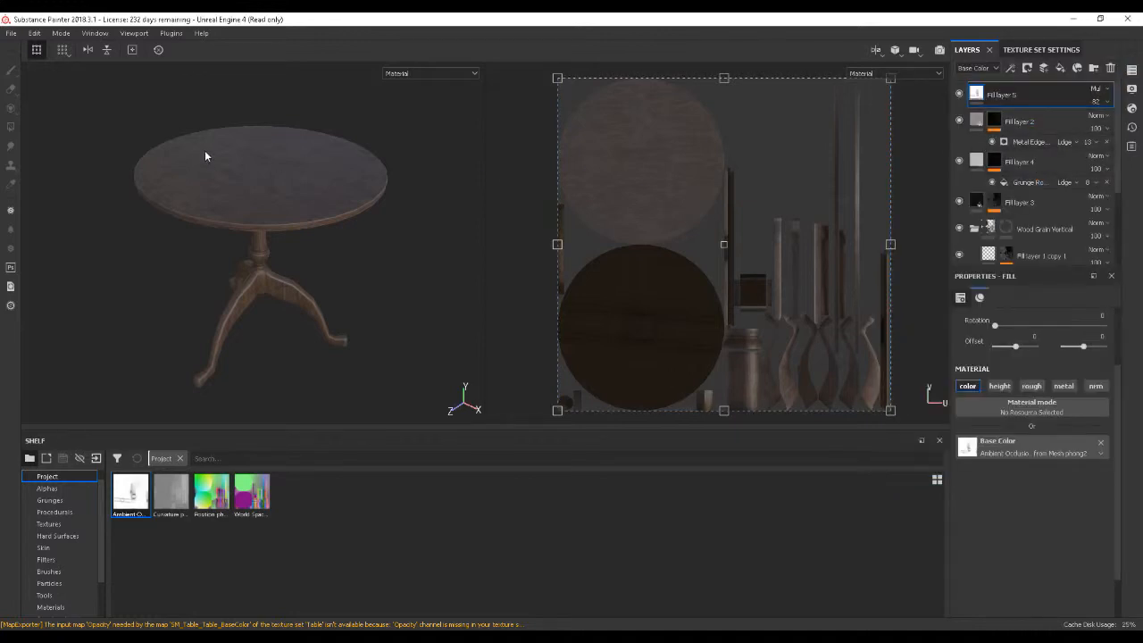
# Open the texture export dialog for the table project
pyautogui.click(11, 33)
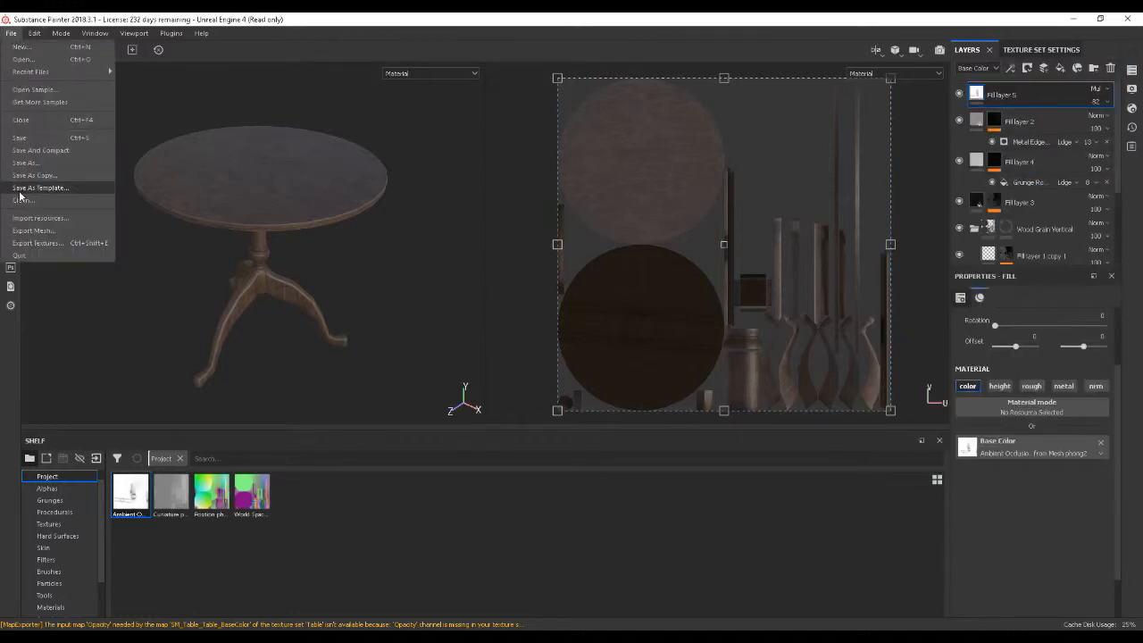
pyautogui.click(40, 243)
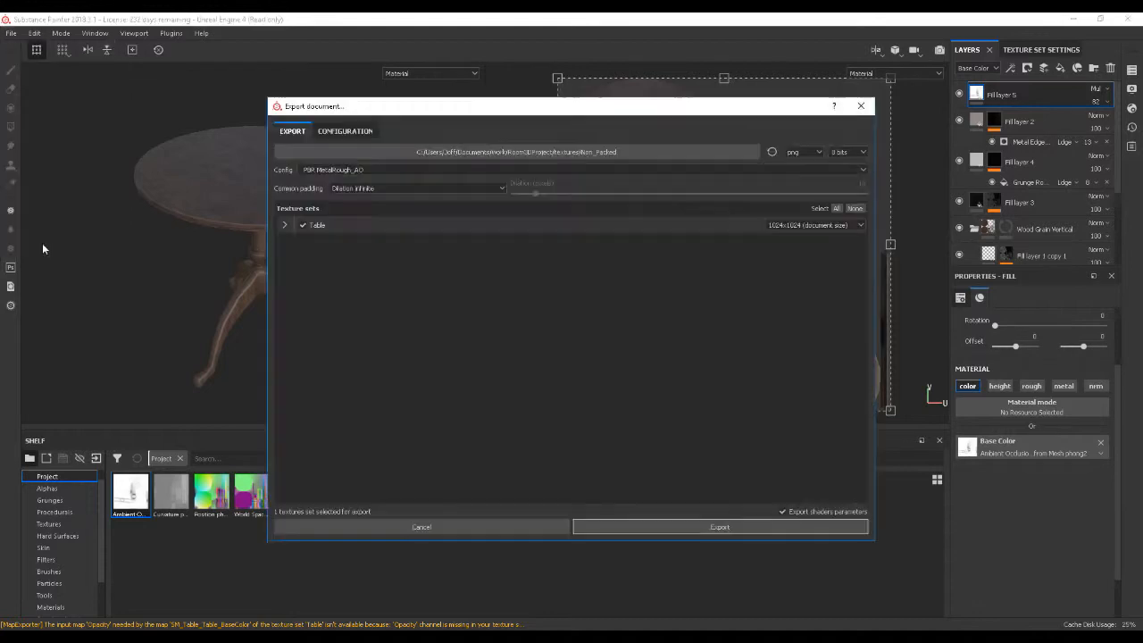
pyautogui.moveTo(384, 106); pyautogui.dragTo(353, 88)
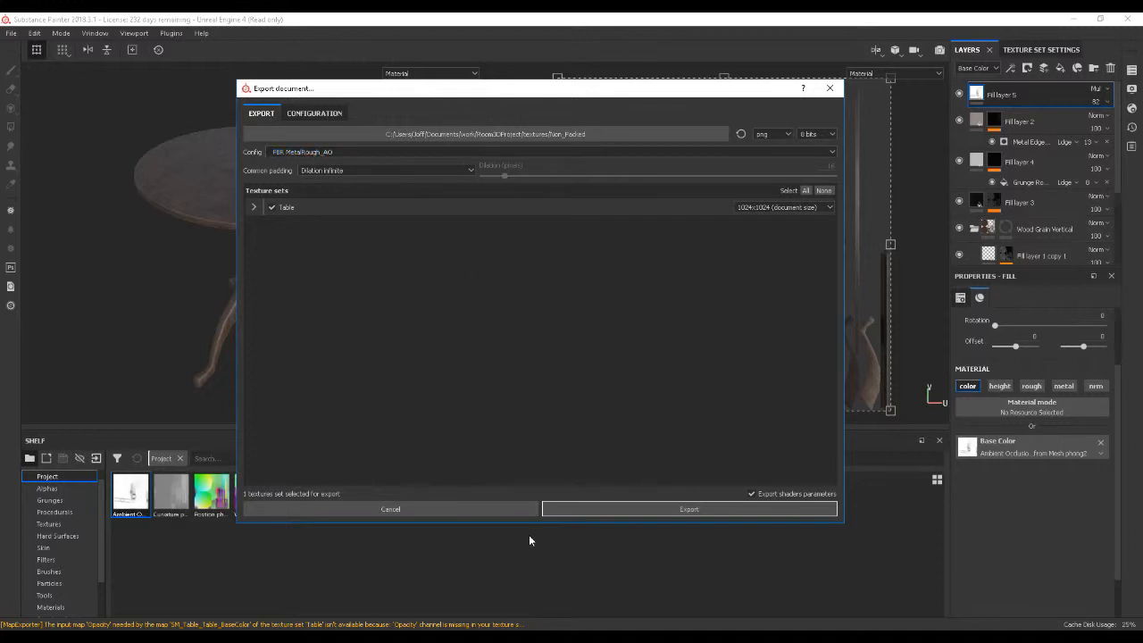
# Switch to File Explorer and look through the exports and textures folders of Room3DProject
pyautogui.click(458, 599)
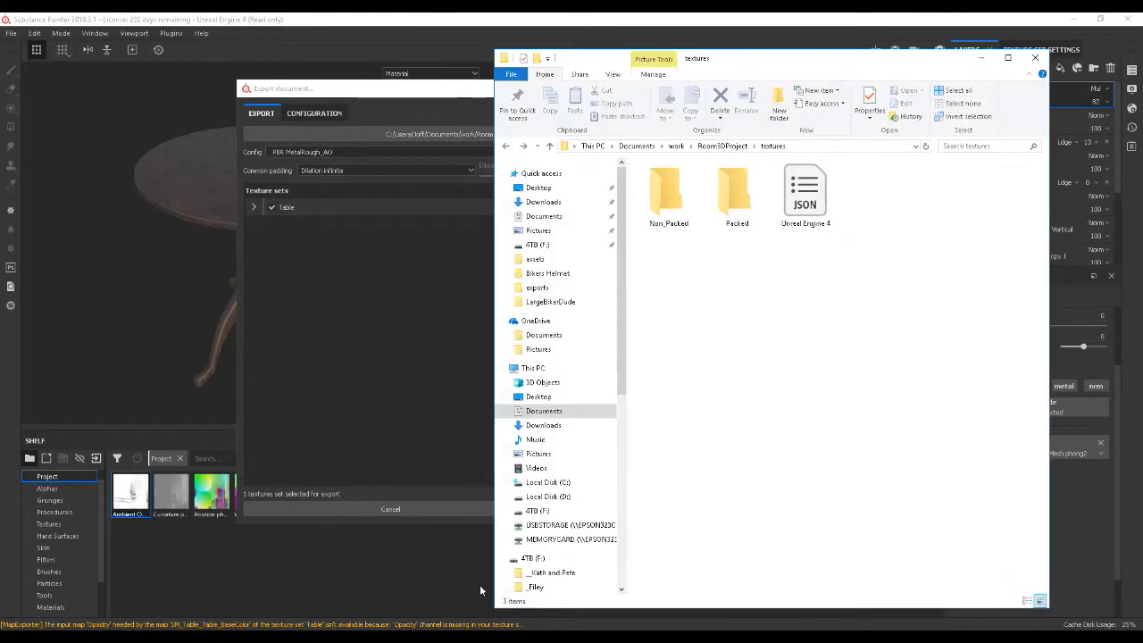
pyautogui.moveTo(788, 64); pyautogui.dragTo(777, 63)
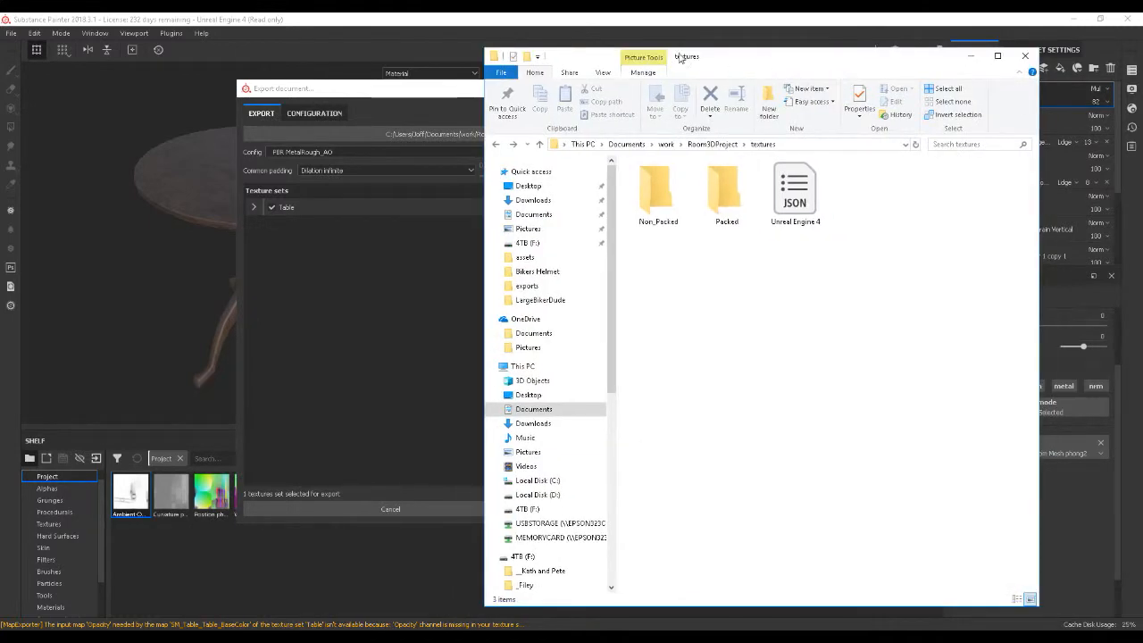
pyautogui.doubleClick(641, 183)
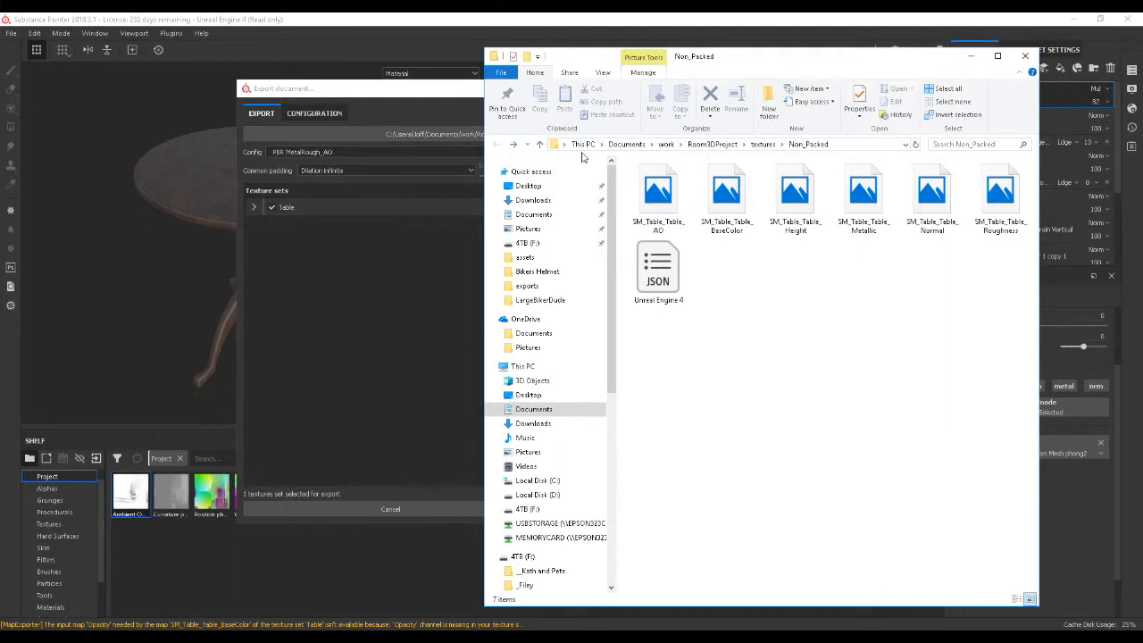
pyautogui.click(539, 146)
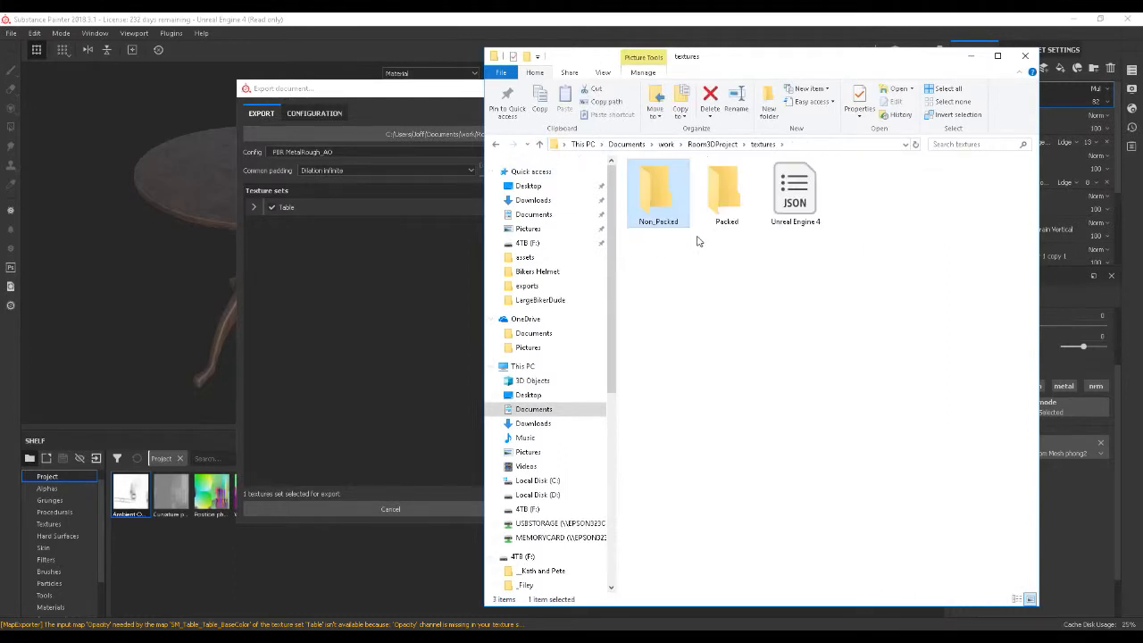
pyautogui.click(540, 144)
pyautogui.doubleClick(663, 181)
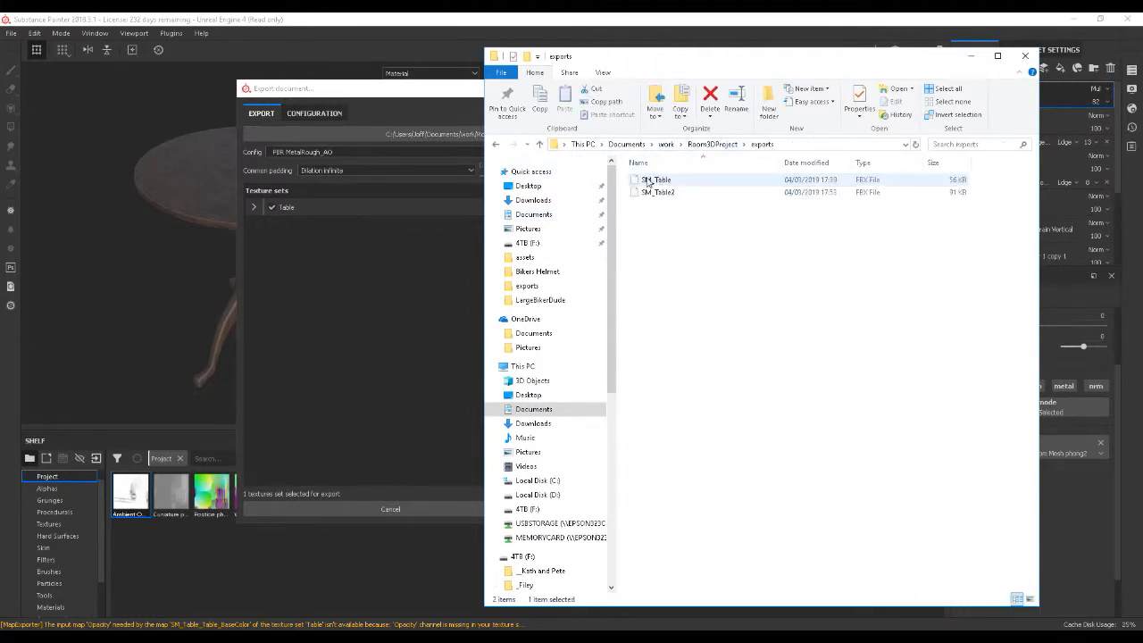
pyautogui.click(725, 146)
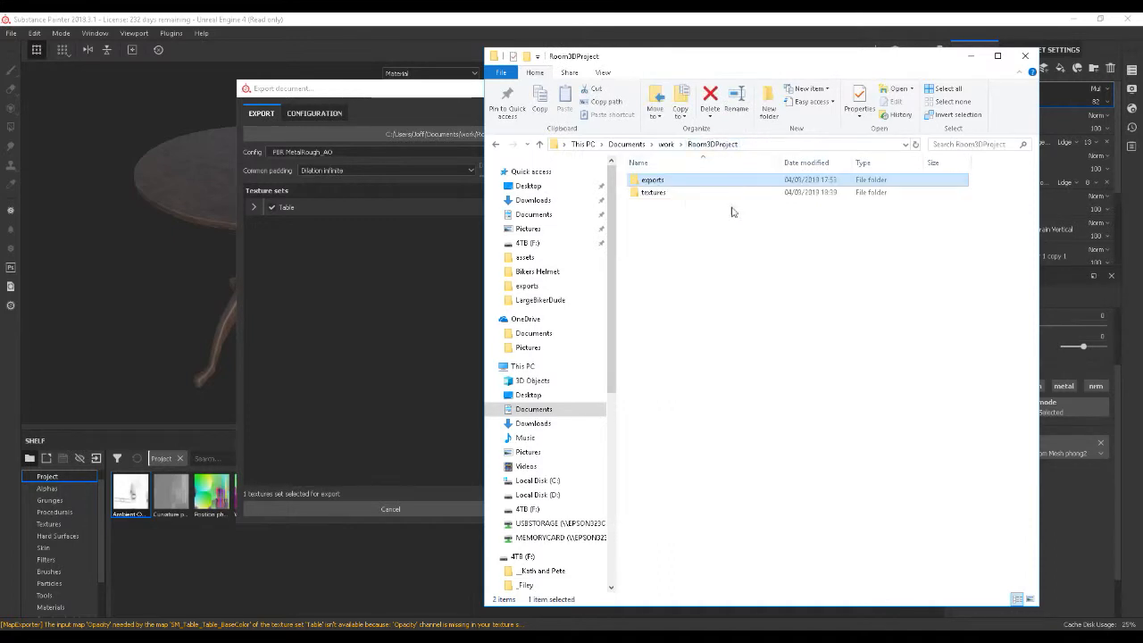
pyautogui.doubleClick(657, 194)
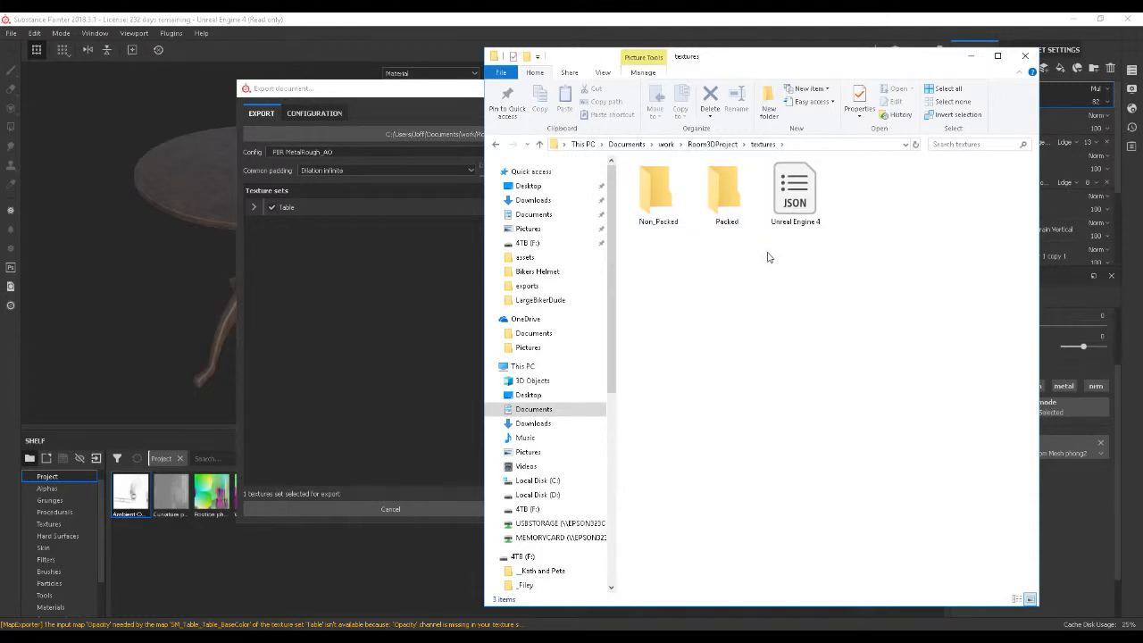
# Examine the texture files in the Non_Packed and Packed folders, including the OcclusionRoughnessMetallic map
pyautogui.doubleClick(668, 210)
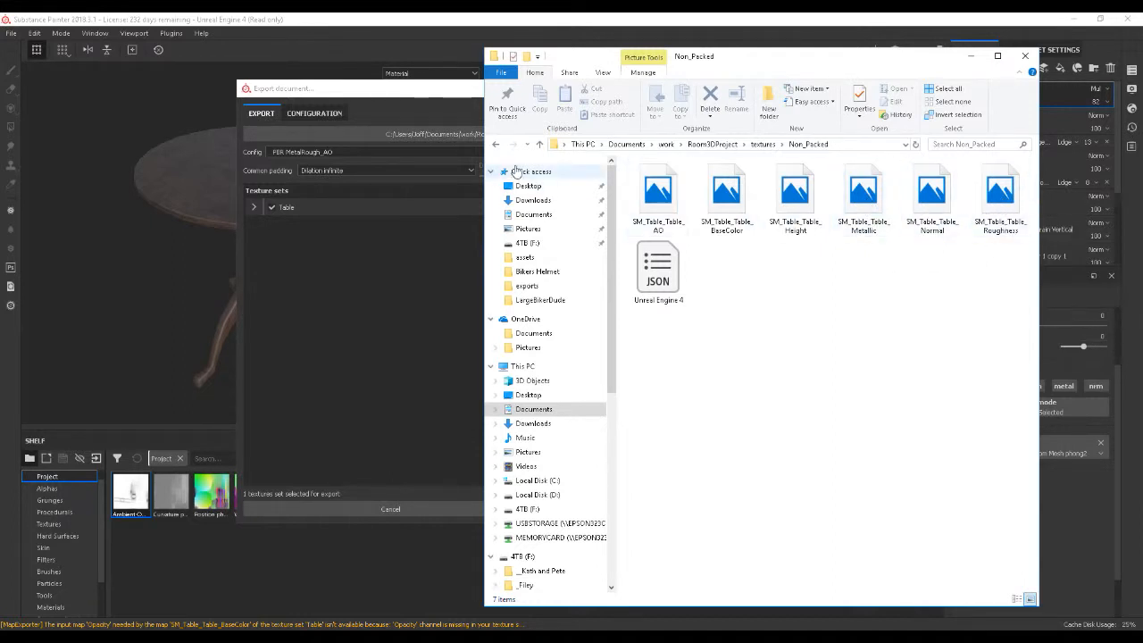
pyautogui.click(496, 144)
pyautogui.doubleClick(729, 203)
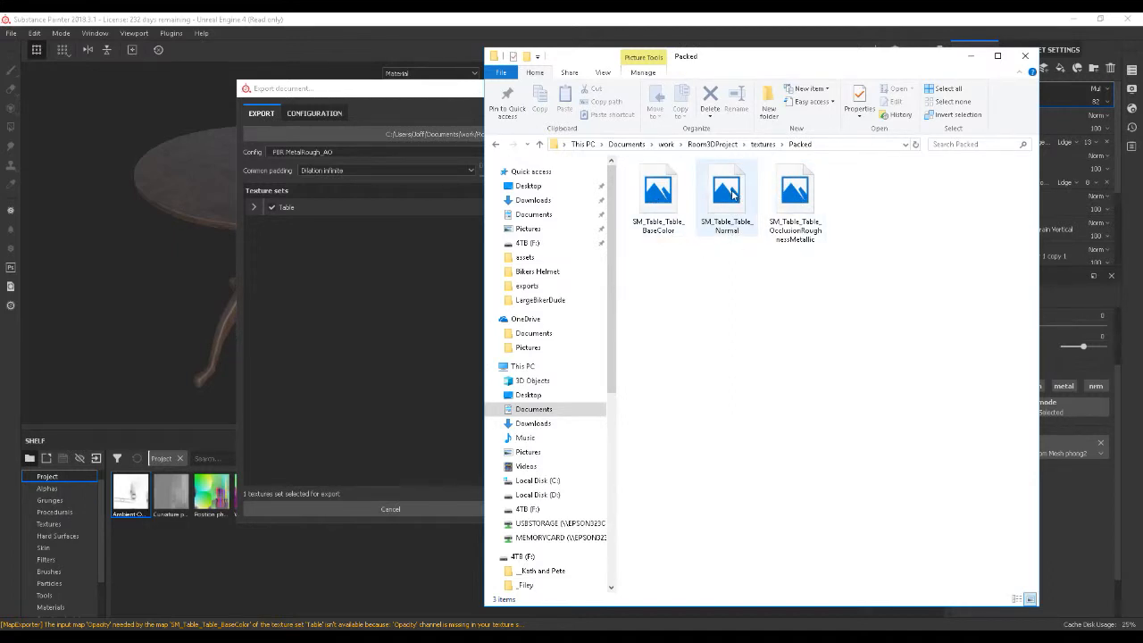
pyautogui.click(787, 202)
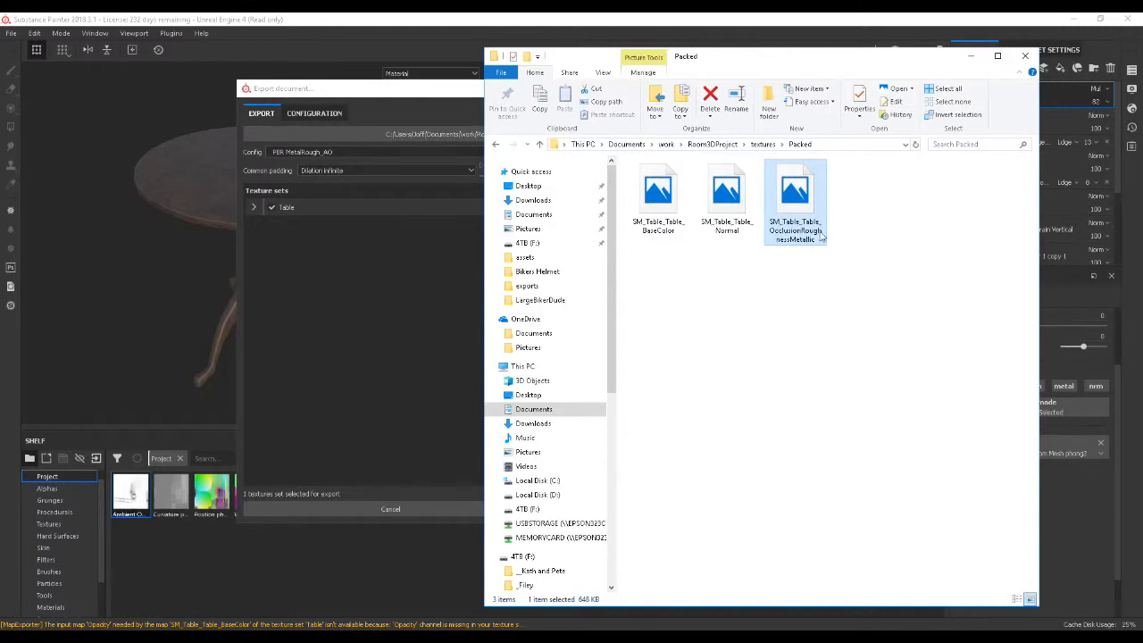
pyautogui.click(867, 237)
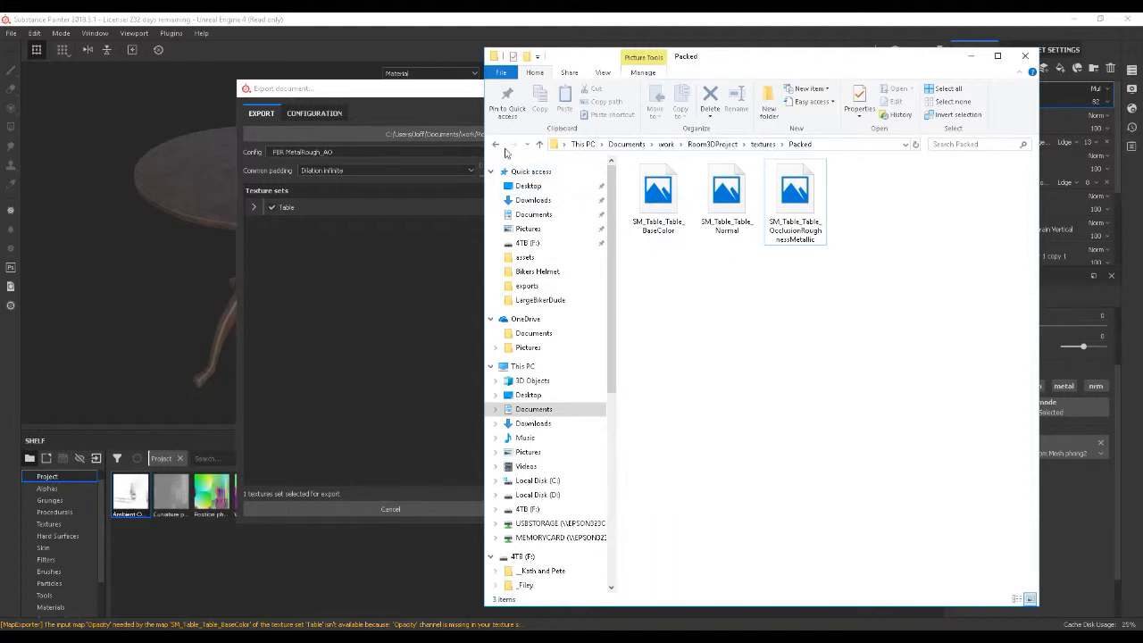
# Compare the Non_Packed texture files with the Packed ones again, ending in the textures folder
pyautogui.click(496, 144)
pyautogui.click(655, 213)
pyautogui.doubleClick(655, 213)
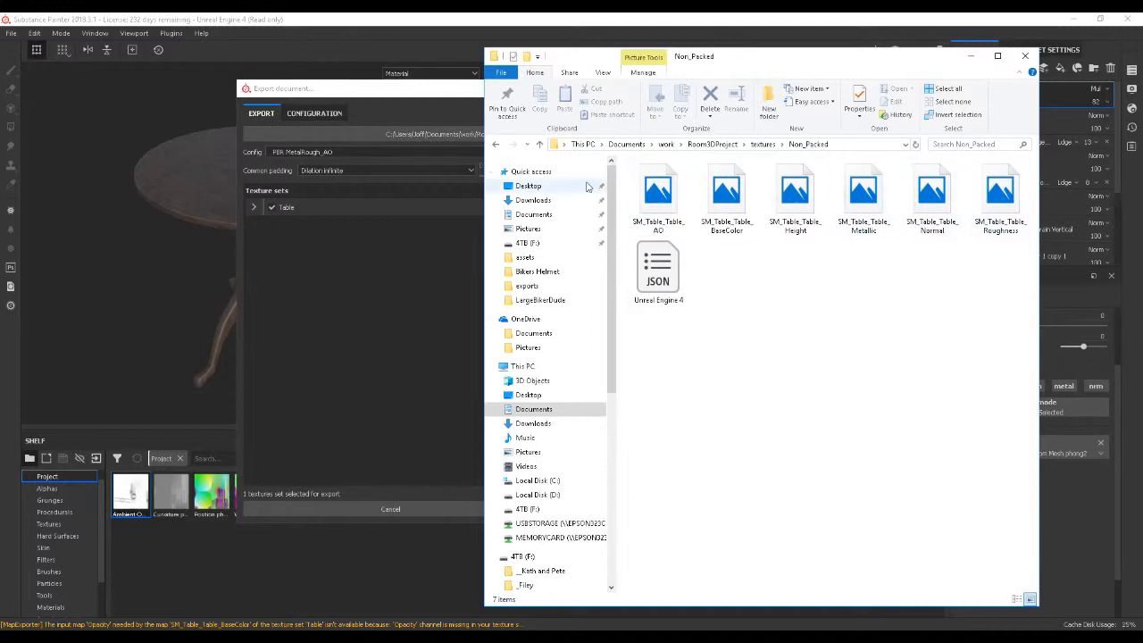
pyautogui.click(496, 144)
pyautogui.doubleClick(727, 195)
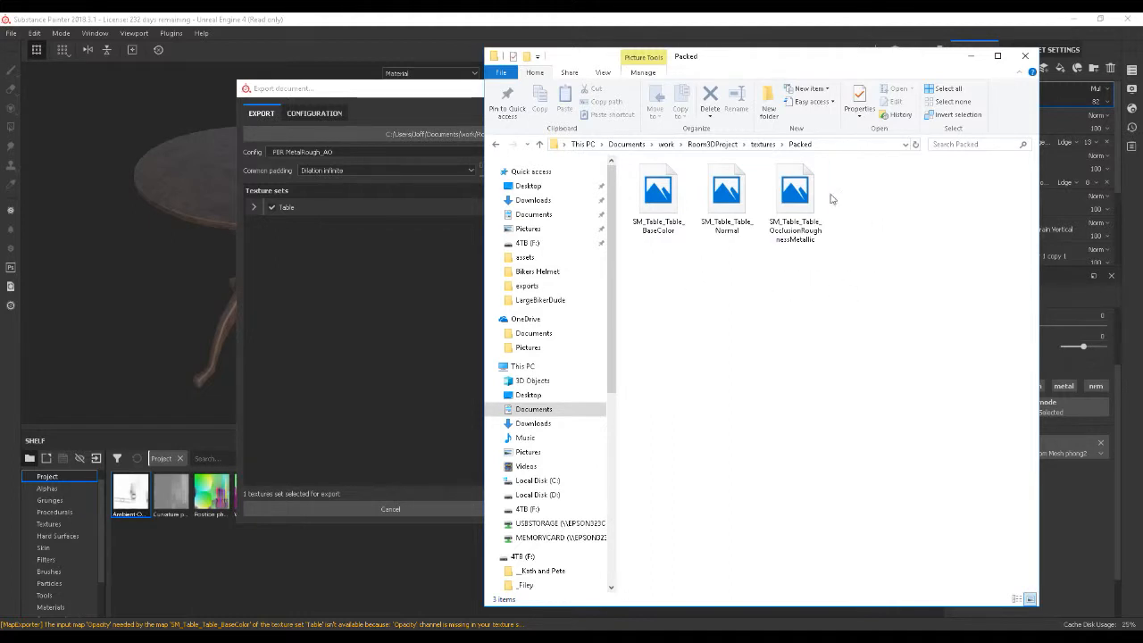
pyautogui.click(495, 144)
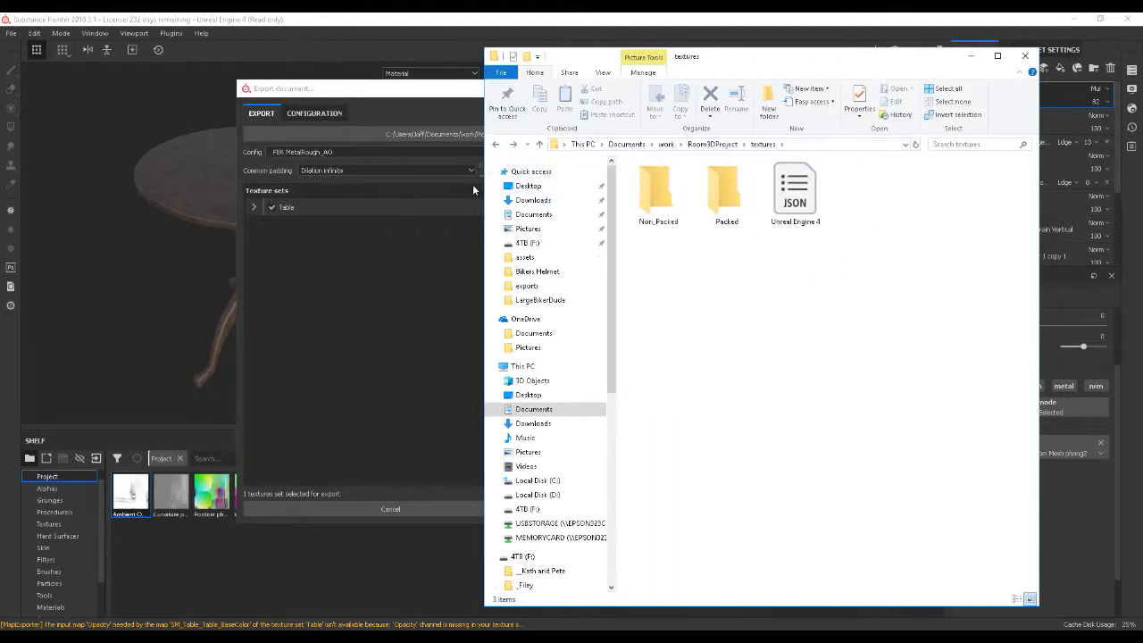
# Switch back to Substance Painter's export dialog and choose the PBR MetalRough_AO export configuration
pyautogui.click(394, 108)
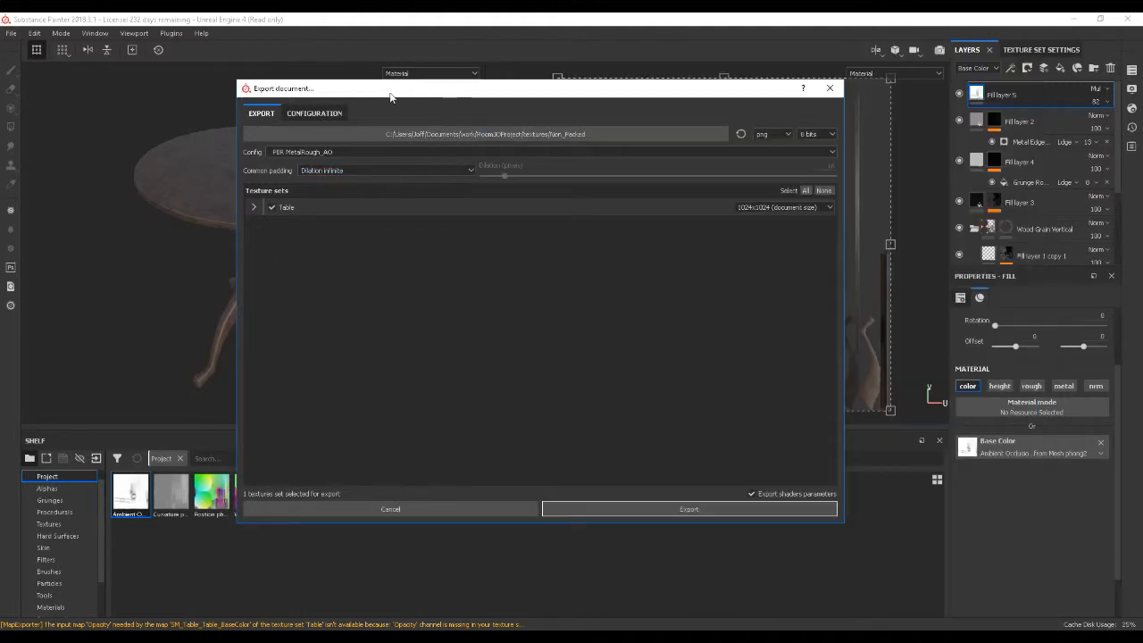
pyautogui.click(292, 153)
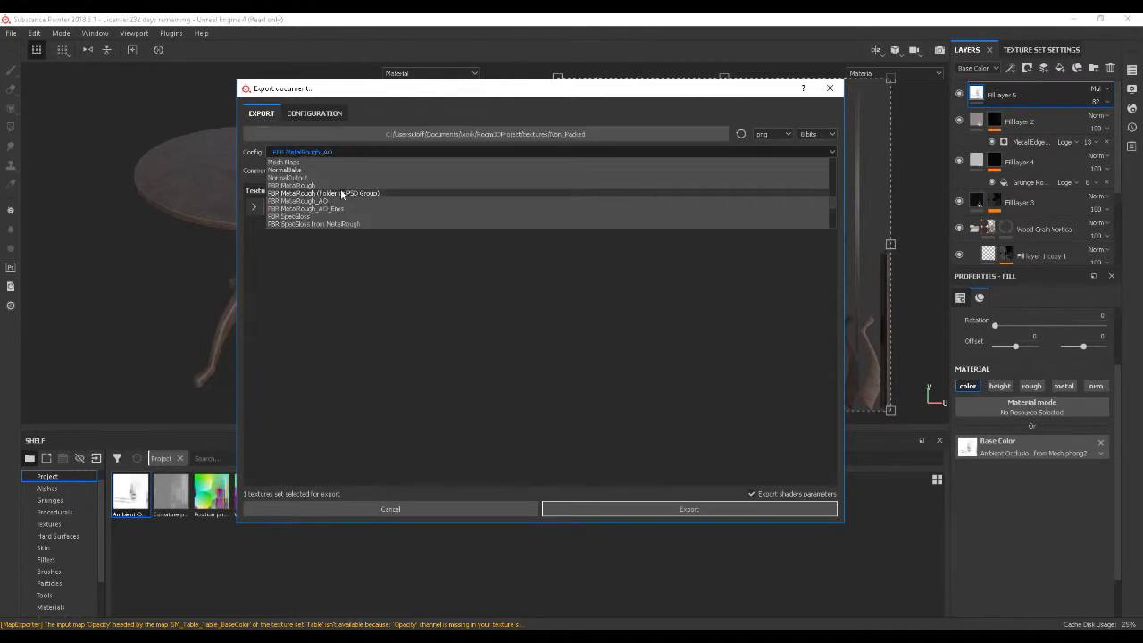
pyautogui.scroll(-1, 313, 178)
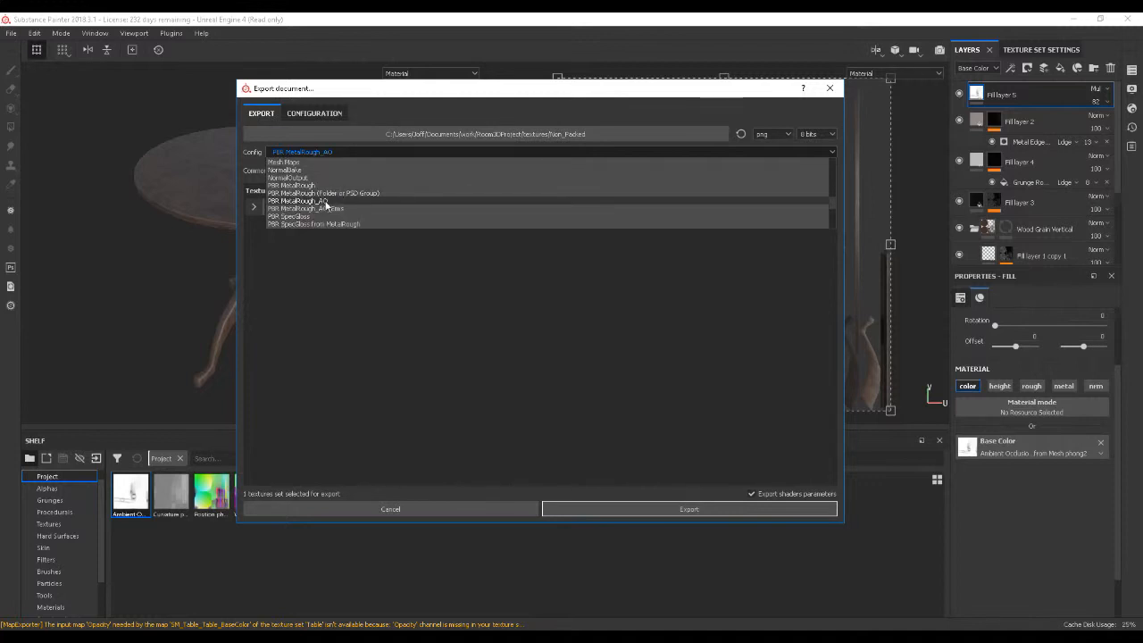
pyautogui.click(306, 201)
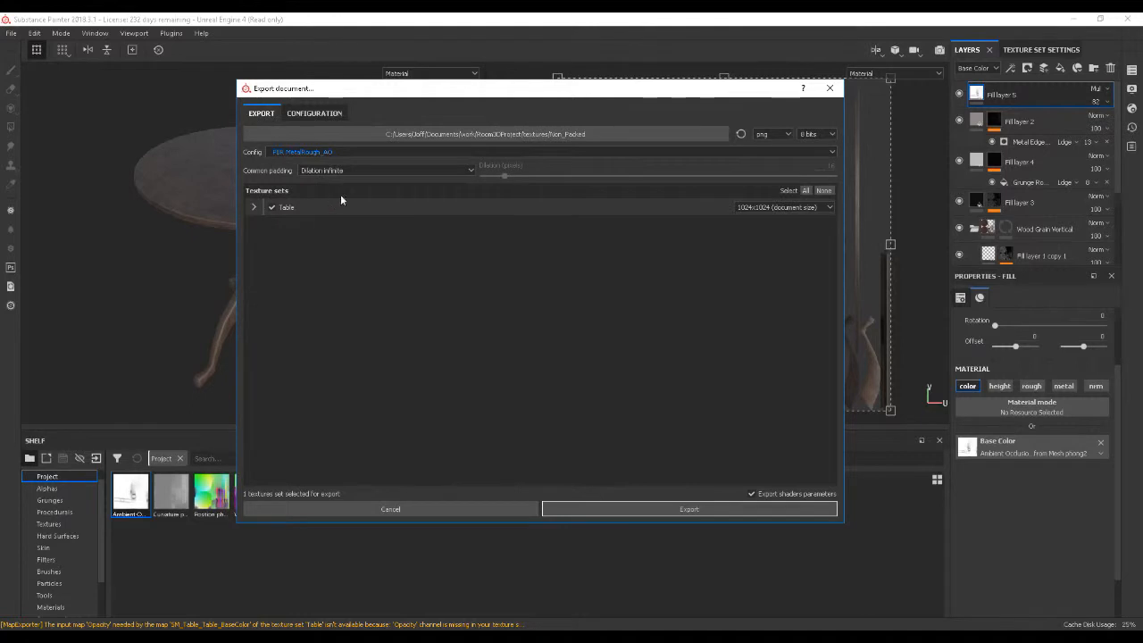
# Examine the output maps defined in the PBR MetalRough_AO export preset
pyautogui.click(317, 115)
pyautogui.click(440, 178)
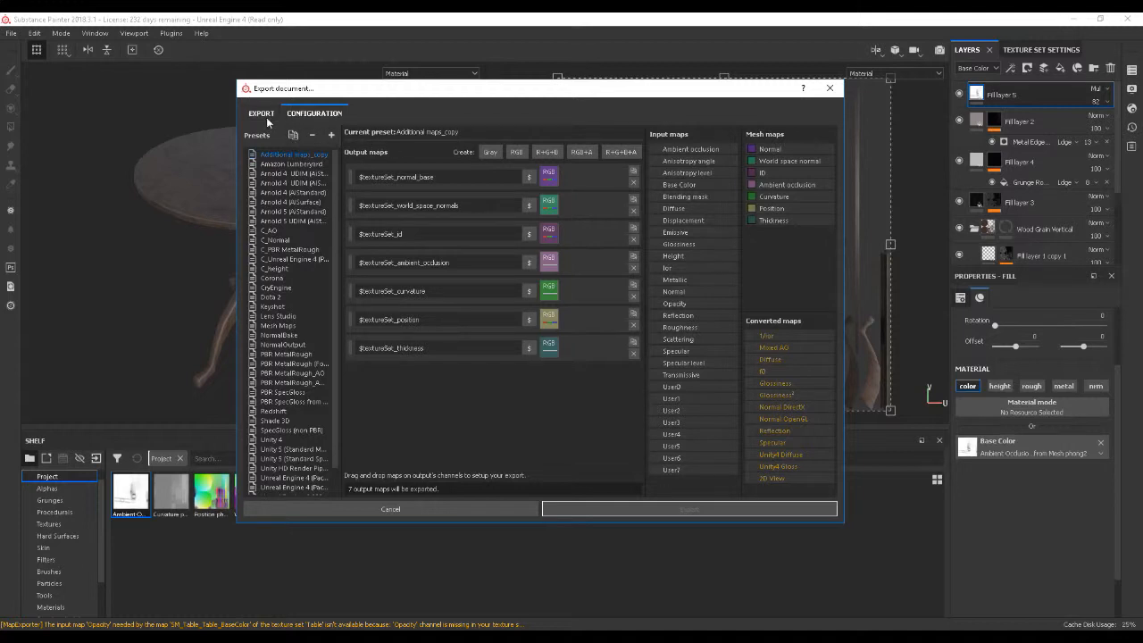
pyautogui.moveTo(337, 222); pyautogui.dragTo(332, 246)
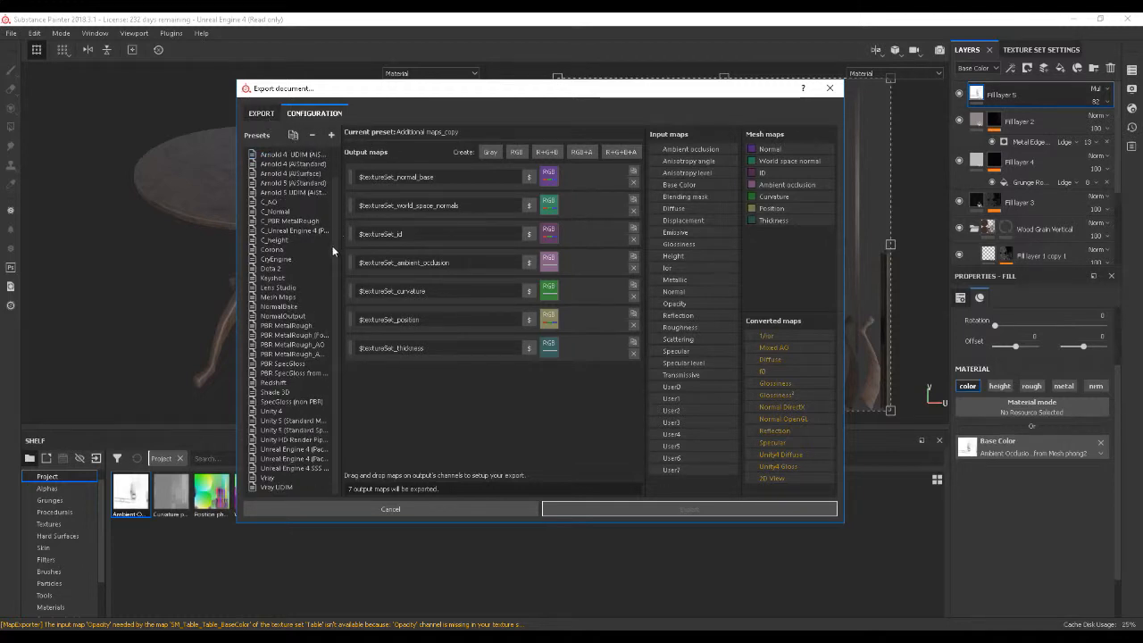
pyautogui.click(292, 346)
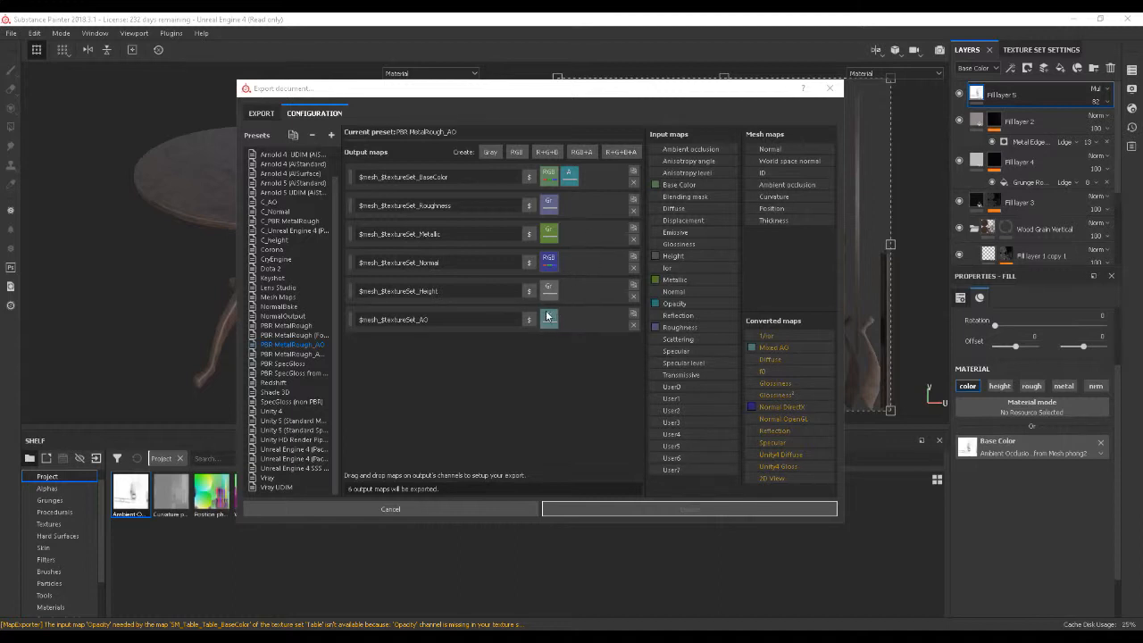
pyautogui.click(337, 314)
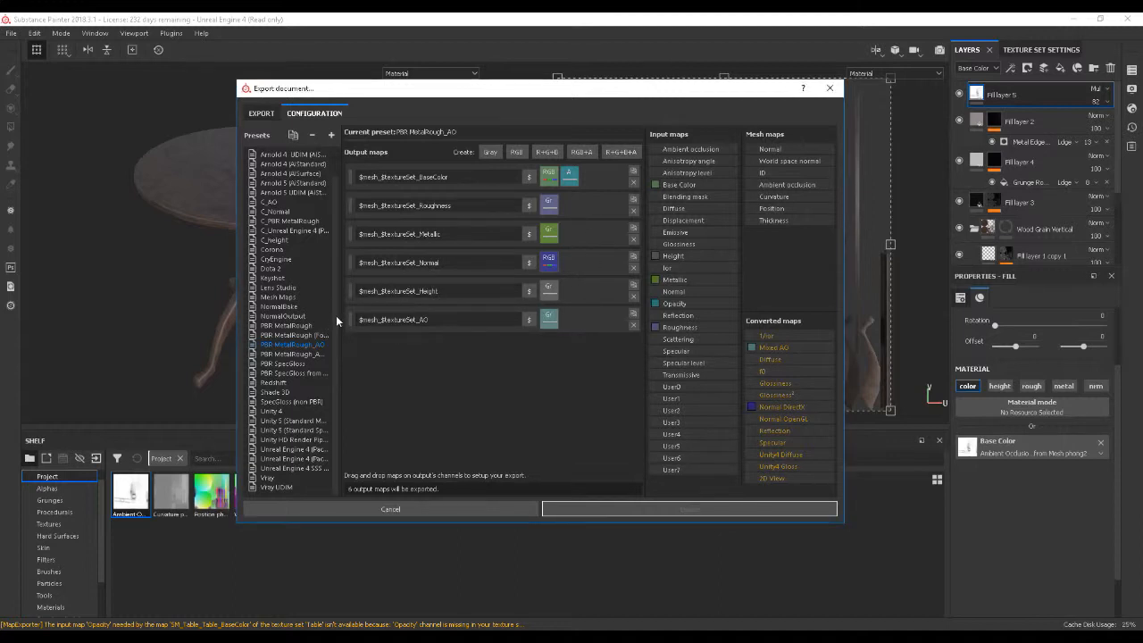
# Examine the output maps and packed channels of the Unreal Engine 4 (Packed) preset, widening the preset list to read full names
pyautogui.click(285, 459)
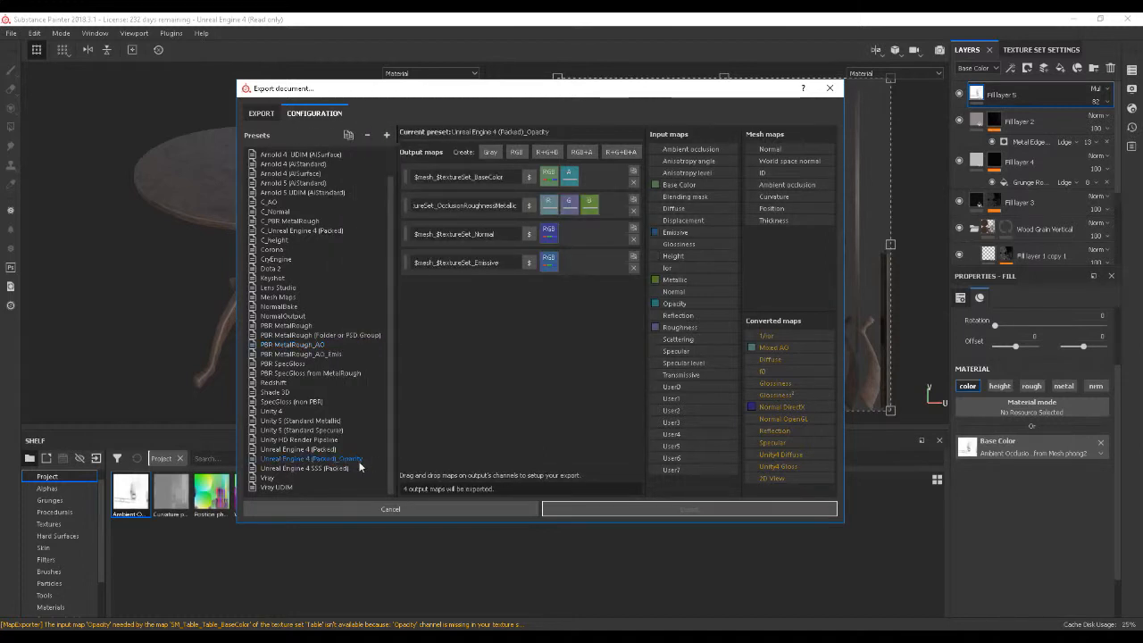
pyautogui.click(301, 450)
pyautogui.moveTo(396, 437); pyautogui.dragTo(386, 438)
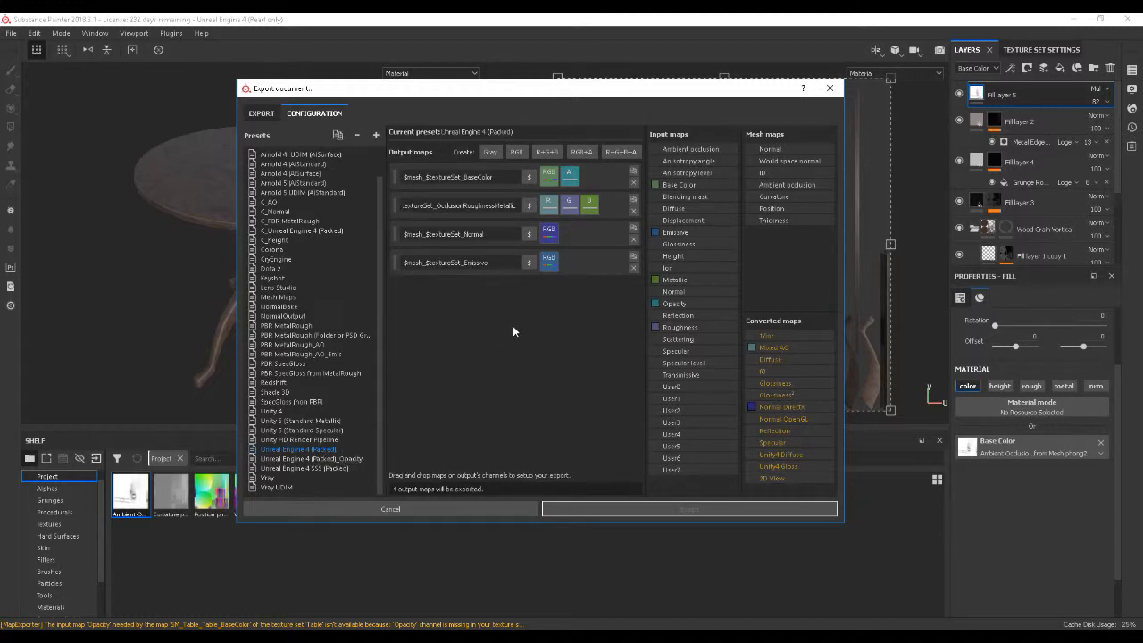
pyautogui.doubleClick(299, 450)
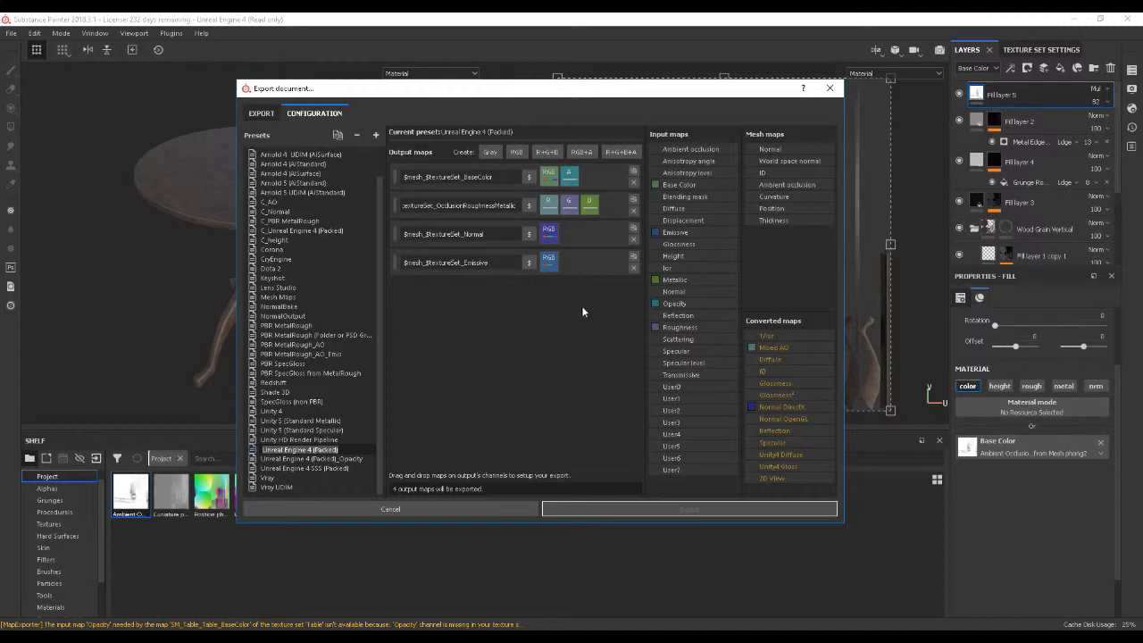
# Set the export configuration to Unreal Engine 4 (Packed)
pyautogui.click(263, 114)
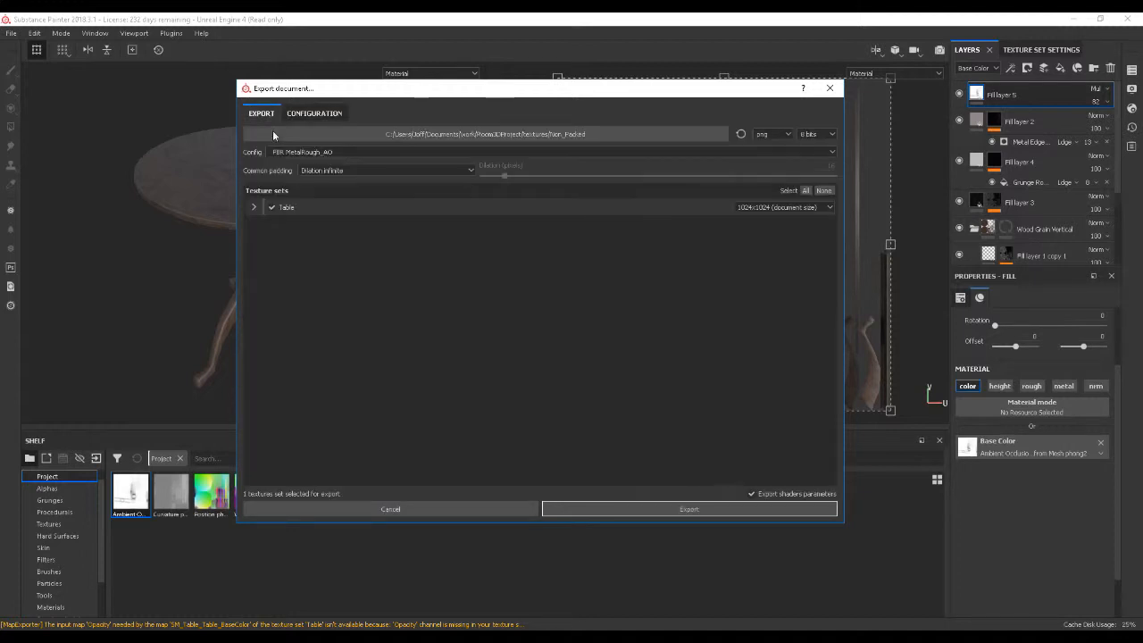
pyautogui.click(298, 152)
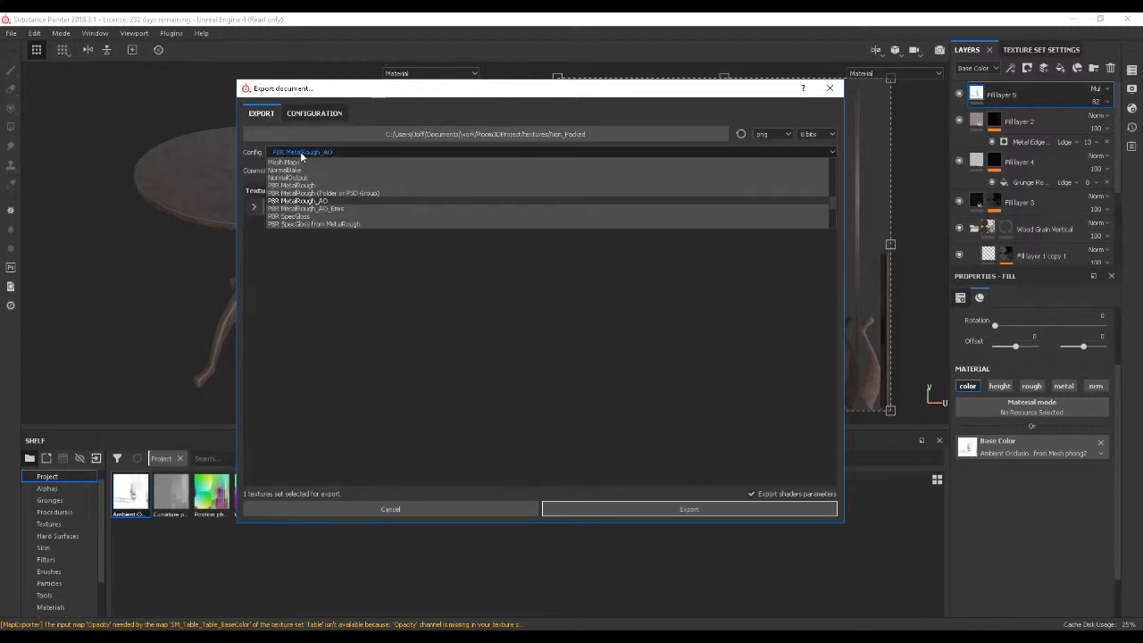
pyautogui.scroll(-2, 376, 193)
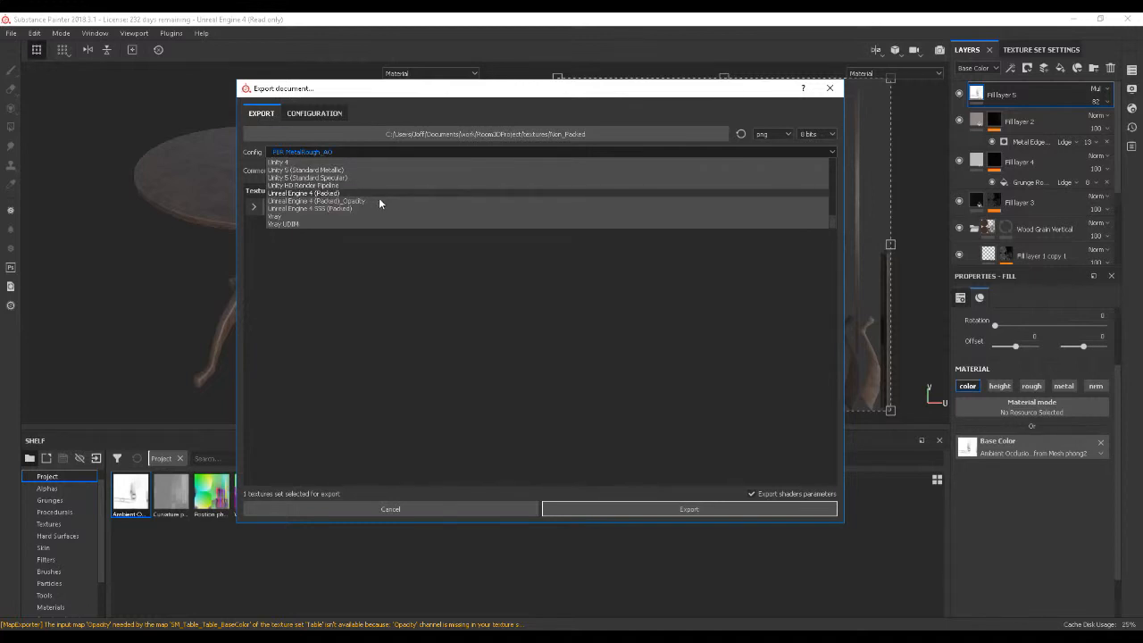
pyautogui.click(301, 194)
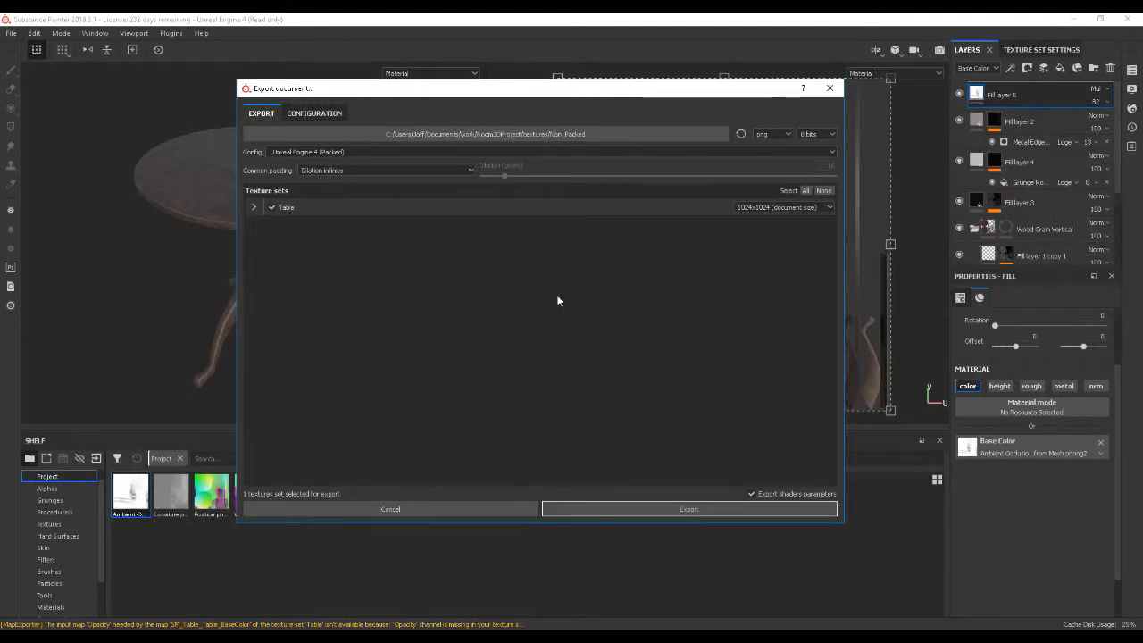
# Set the export configuration back to PBR MetalRough_AO and close the export dialog without exporting
pyautogui.click(324, 153)
pyautogui.scroll(2, 330, 205)
pyautogui.scroll(3, 323, 197)
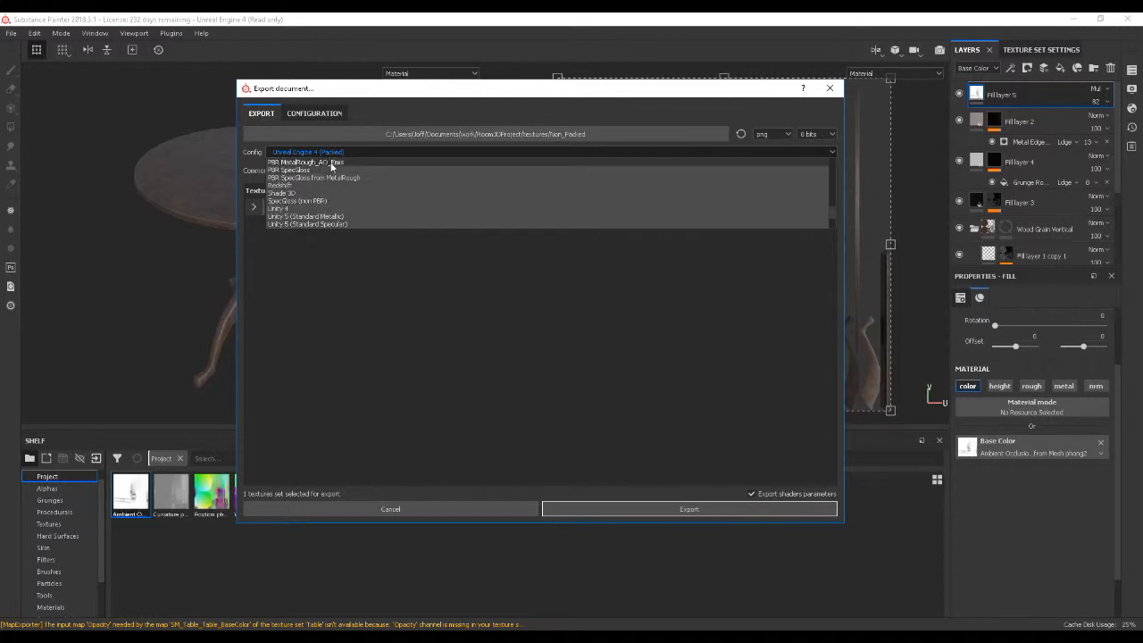
pyautogui.click(317, 178)
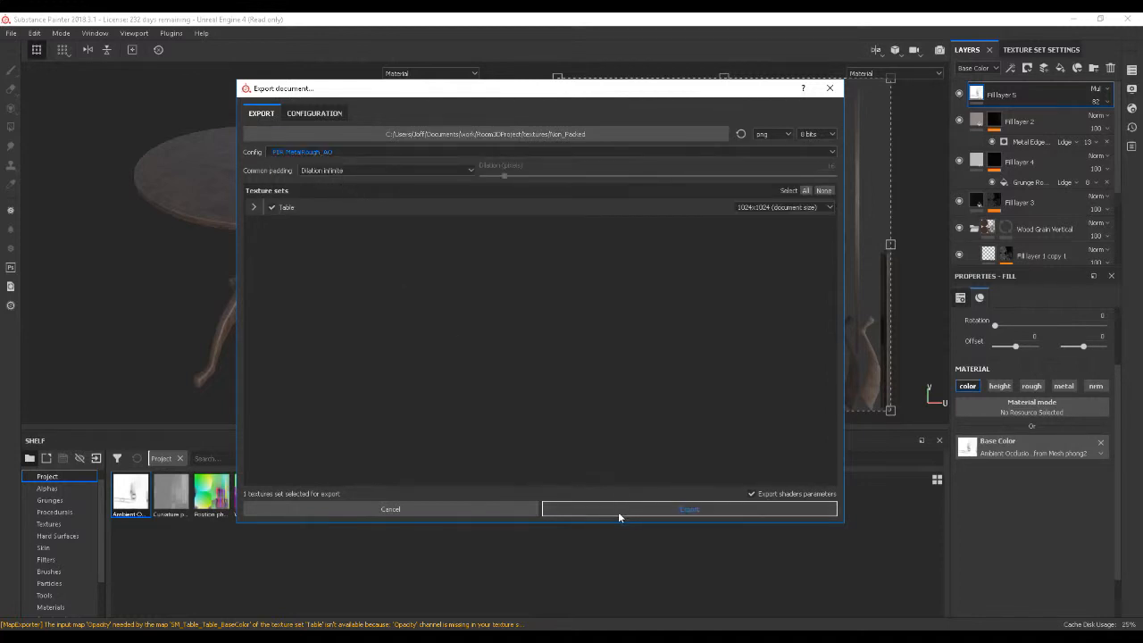
pyautogui.click(830, 88)
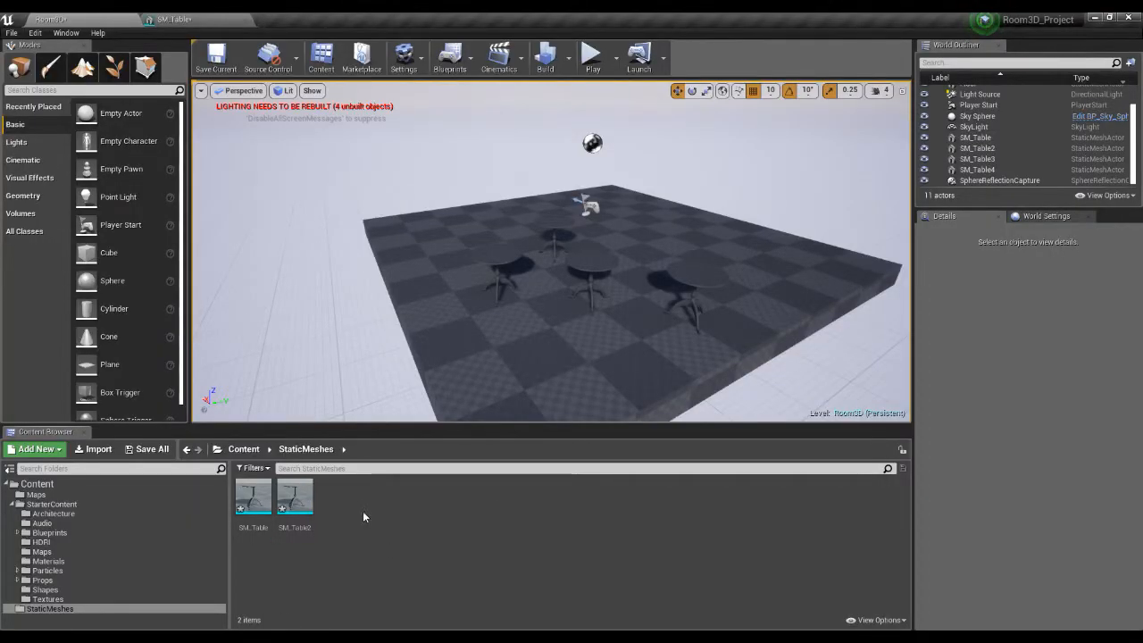
# Switch to Unreal Editor and create a folder named Materials in the project's Content folder
pyautogui.click(243, 449)
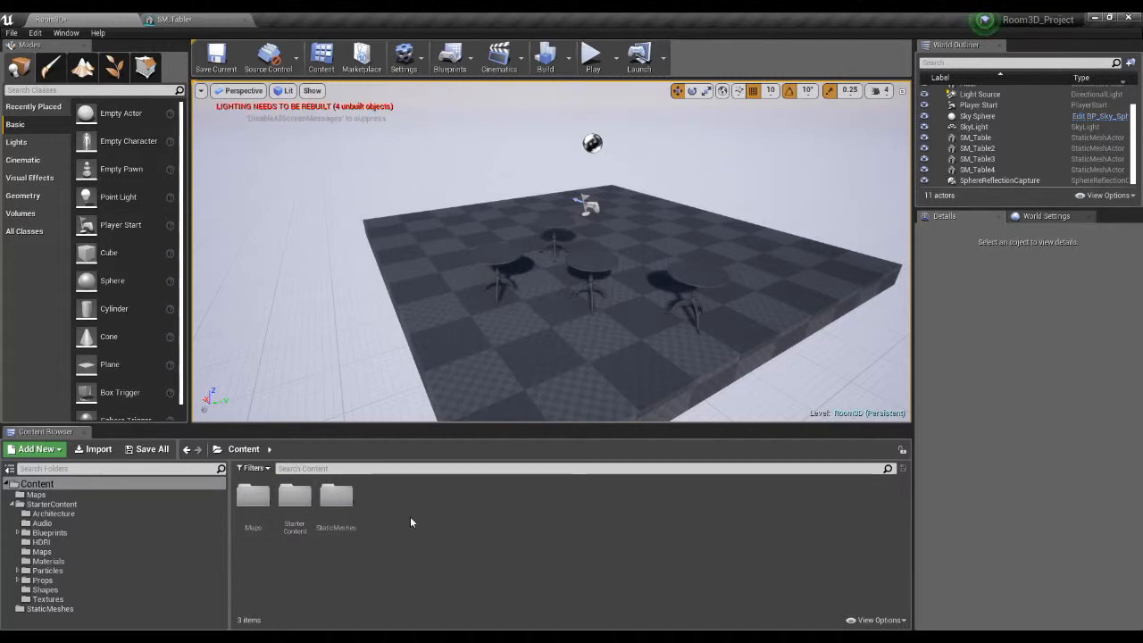
pyautogui.rightClick(401, 509)
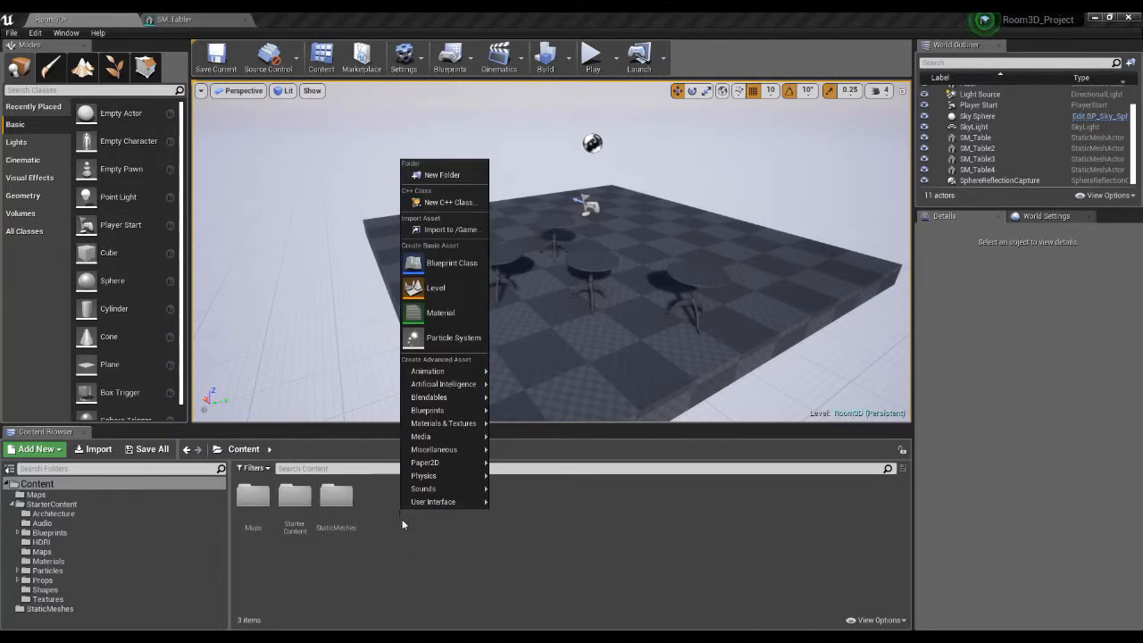
pyautogui.click(445, 175)
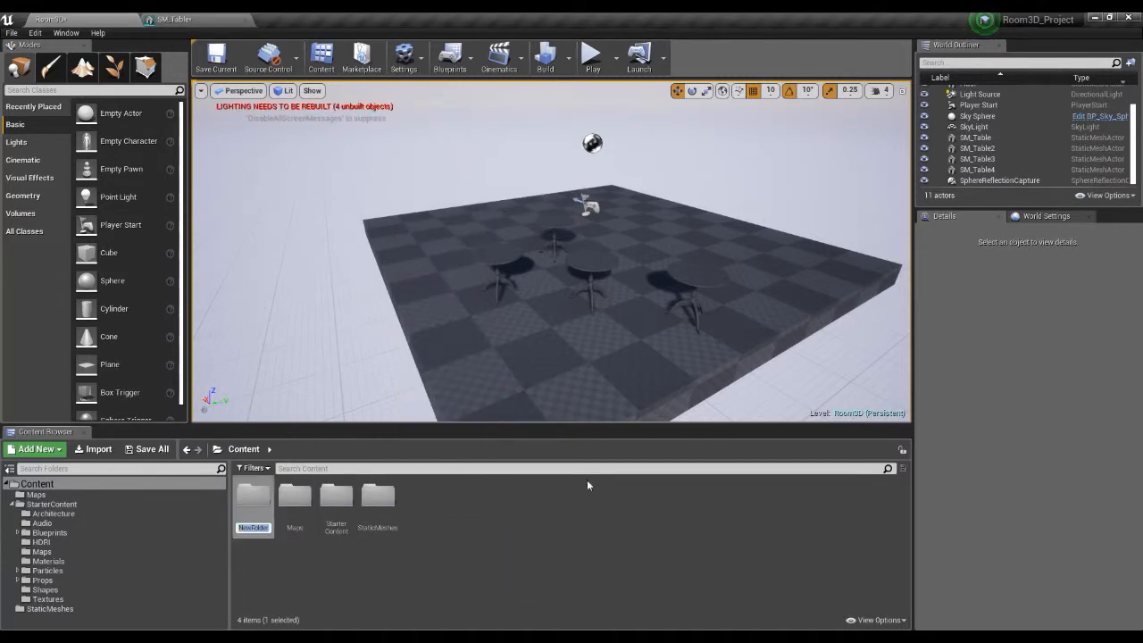
pyautogui.write('Materials')
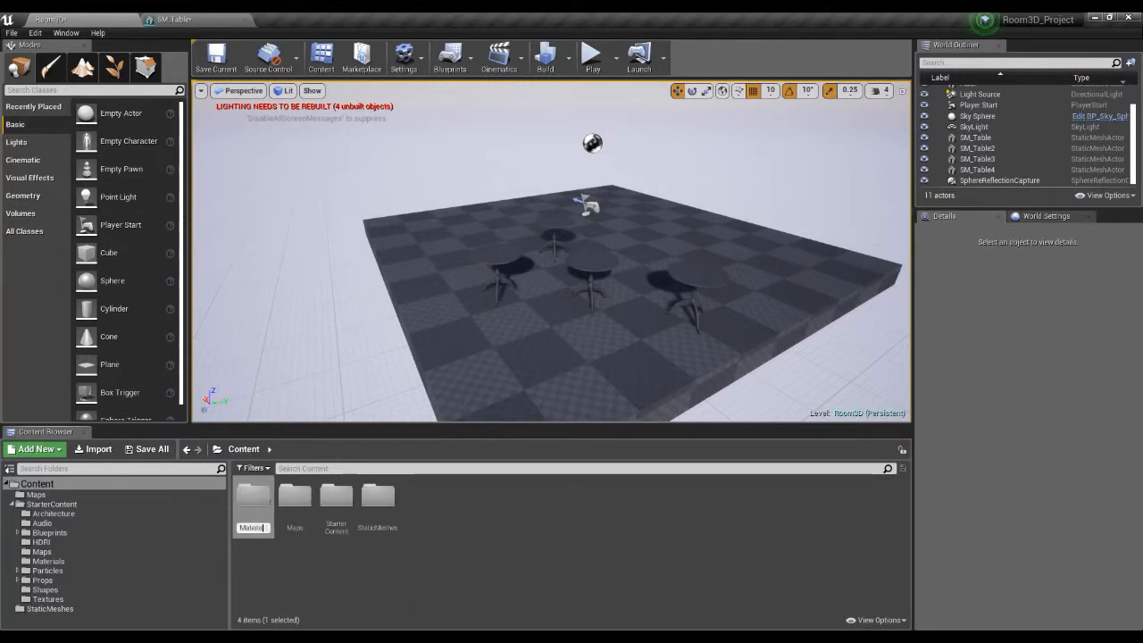
pyautogui.press('Return')
pyautogui.click(482, 518)
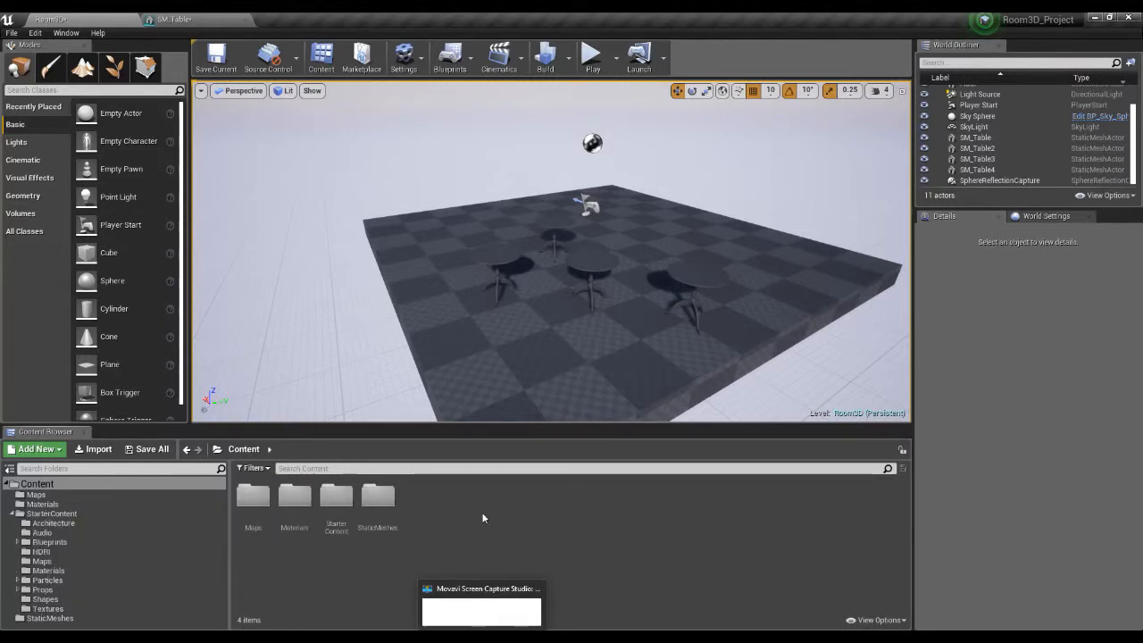
# Create a folder named Textures in the Content folder
pyautogui.rightClick(475, 505)
pyautogui.click(515, 171)
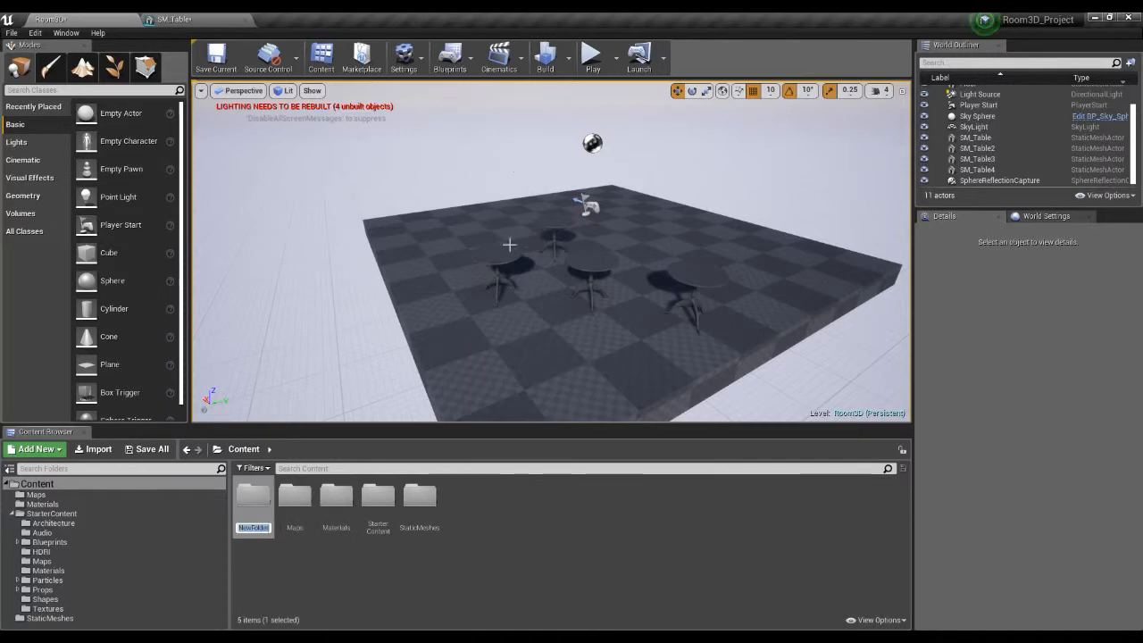
pyautogui.write('T')
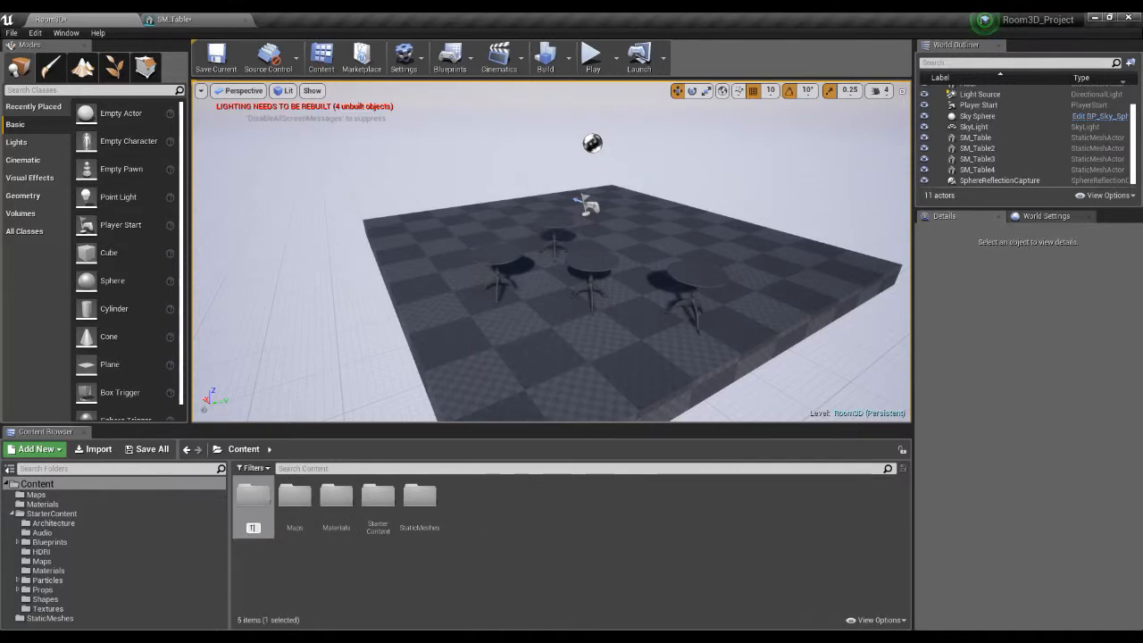
pyautogui.write('extures')
pyautogui.press('Return')
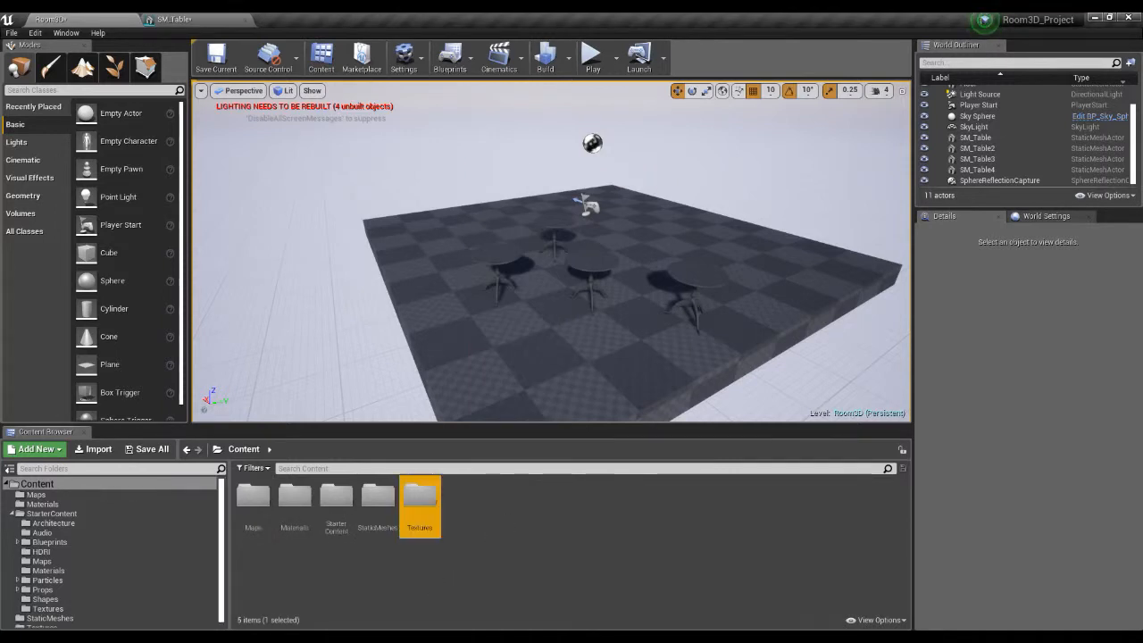
pyautogui.click(472, 522)
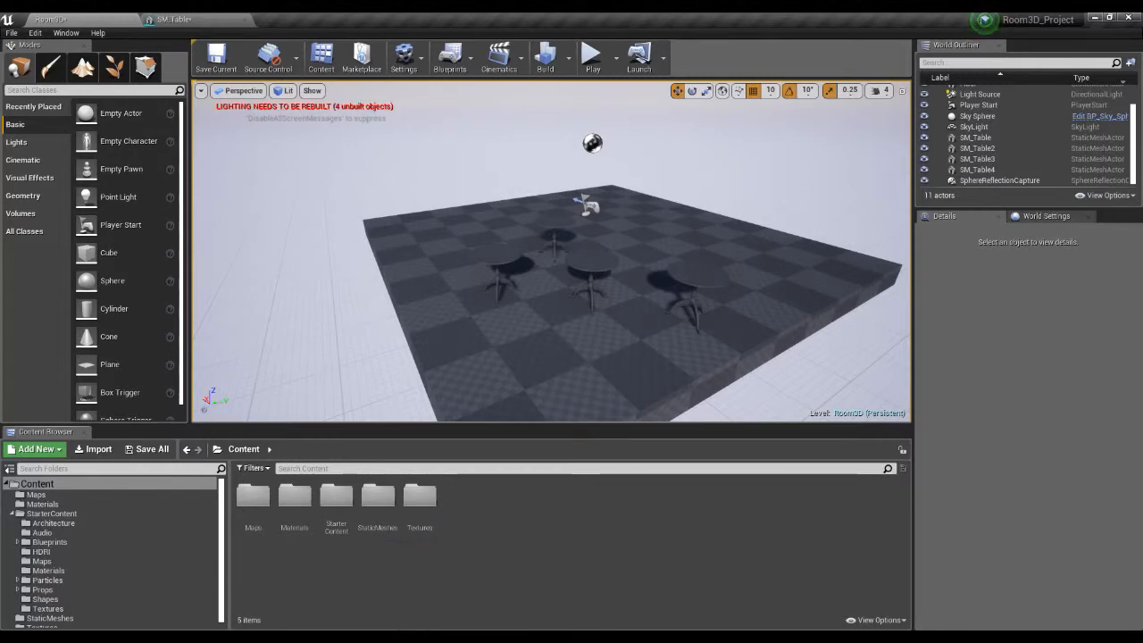
# Look at the asset import option in the StaticMeshes folder and return to the Content folder
pyautogui.doubleClick(378, 496)
pyautogui.rightClick(358, 501)
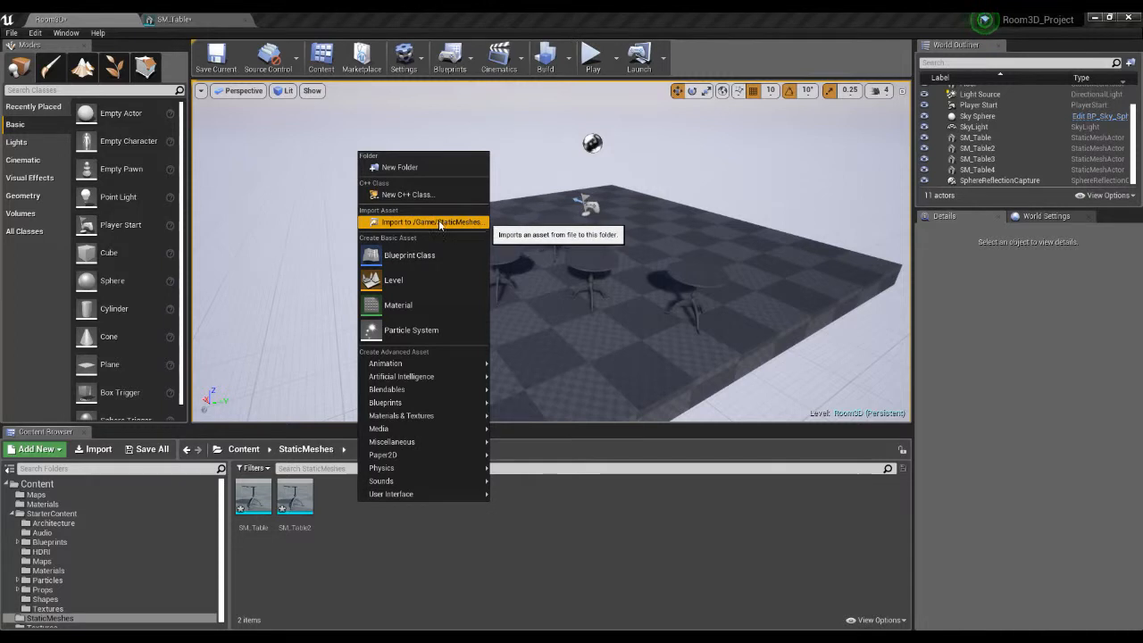
pyautogui.click(418, 509)
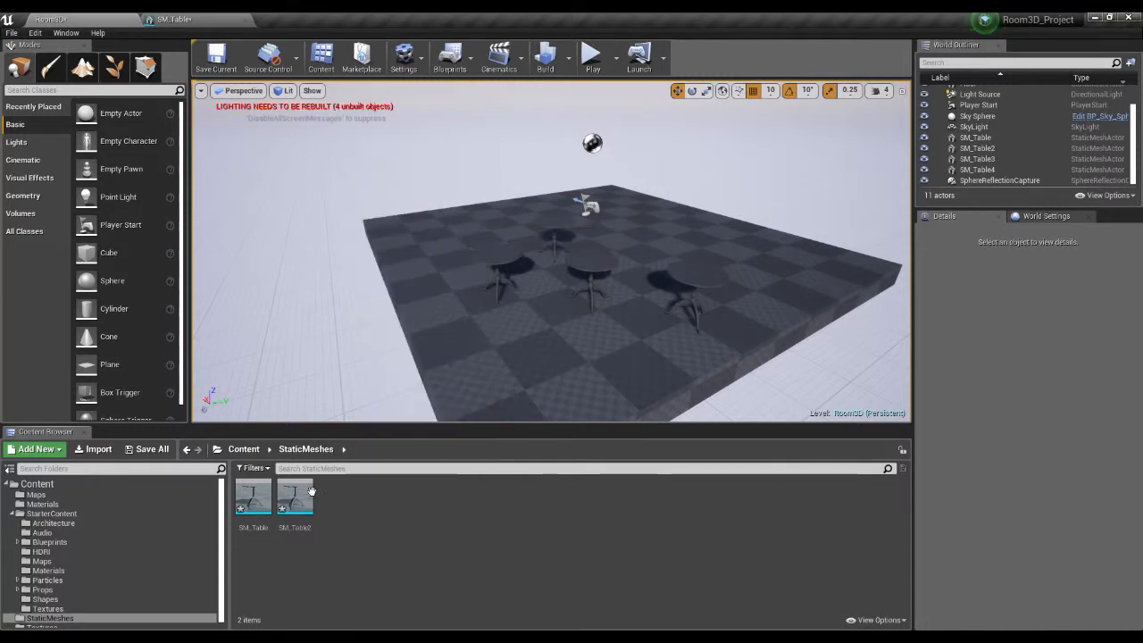
pyautogui.click(243, 449)
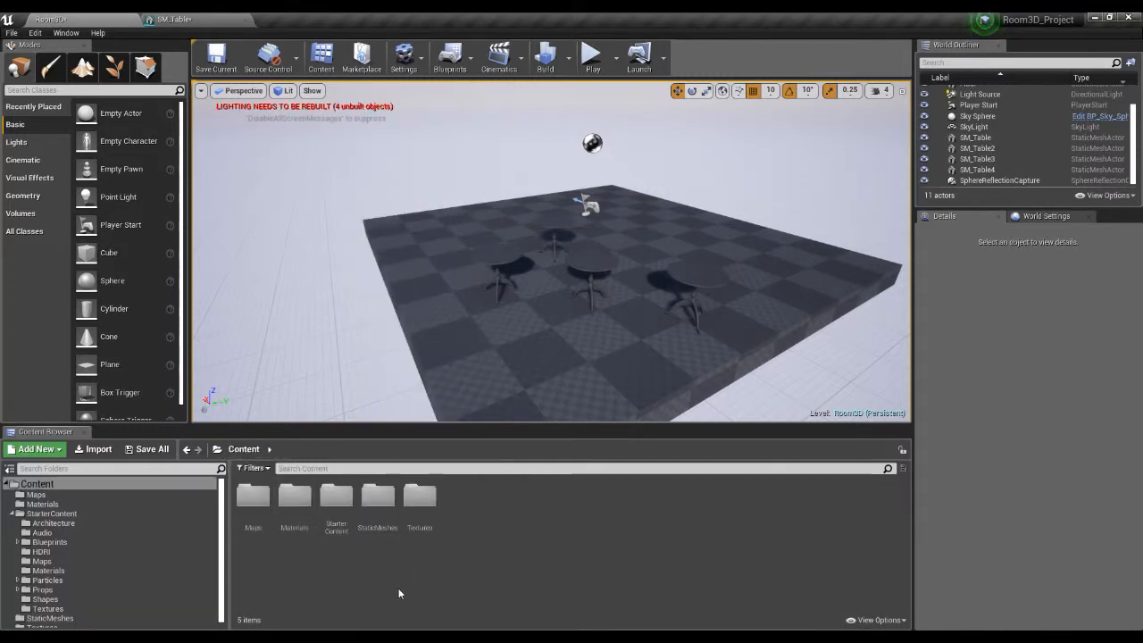
# Import the Non_Packed and Packed folders from File Explorer into the Textures folder, skipping the DataTable import and accepting the normal map imports
pyautogui.doubleClick(419, 496)
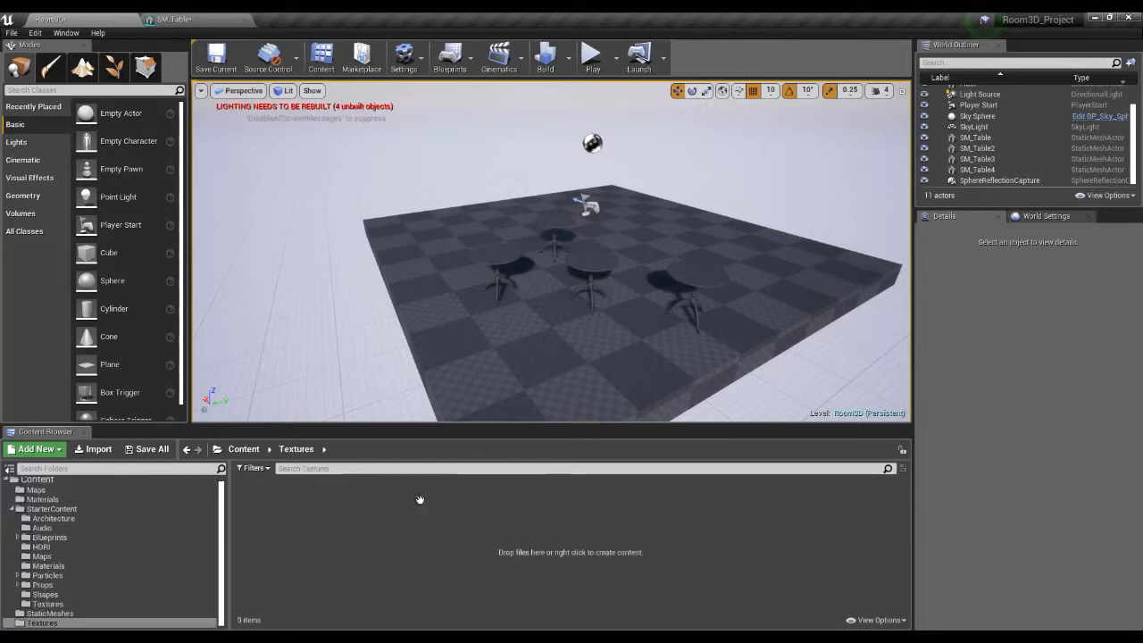
pyautogui.click(451, 585)
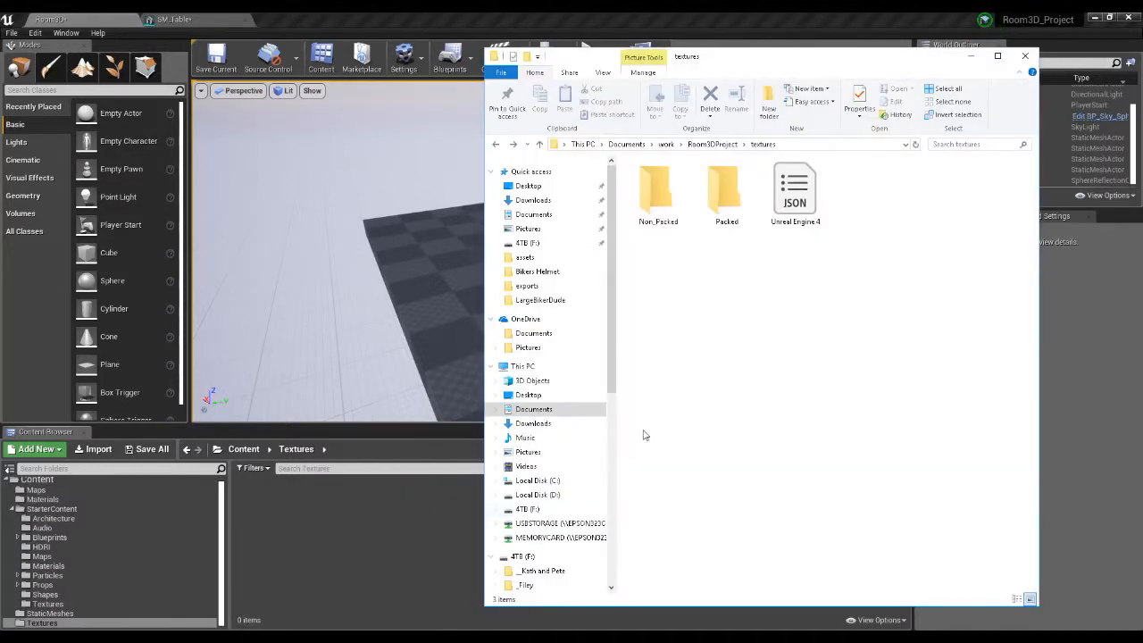
pyautogui.moveTo(747, 291); pyautogui.dragTo(402, 472)
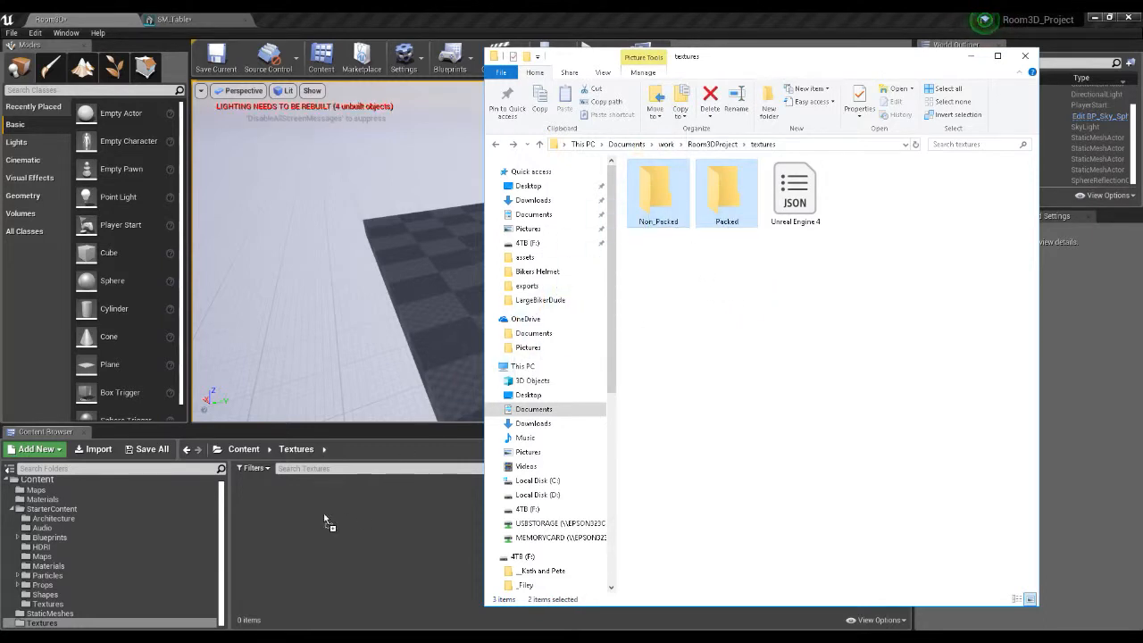
pyautogui.moveTo(291, 511); pyautogui.dragTo(291, 511)
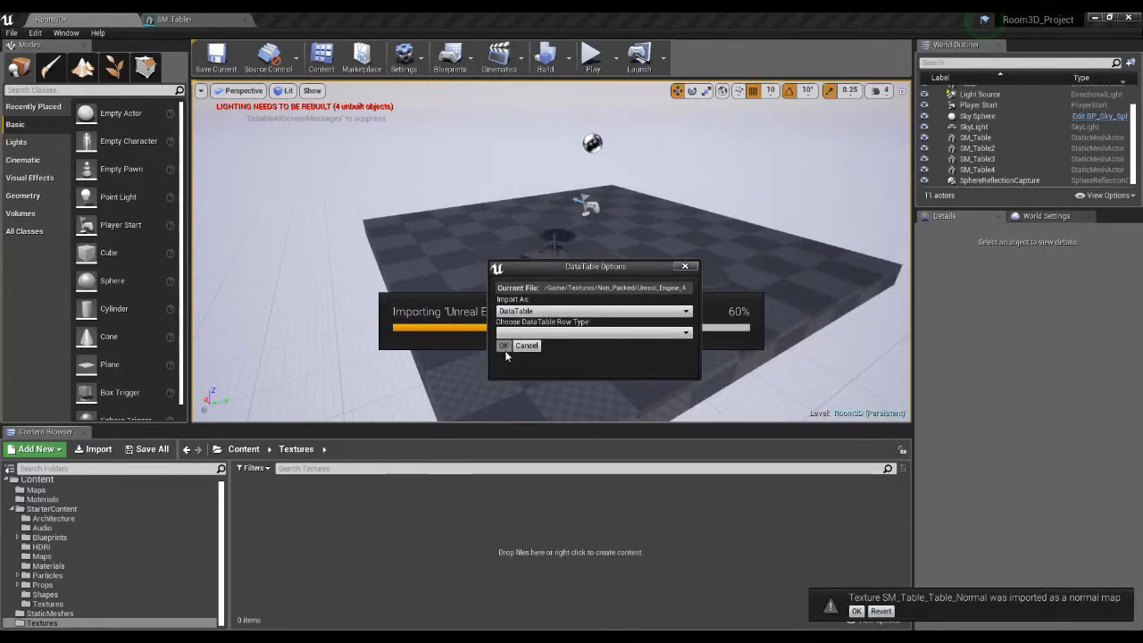
pyautogui.click(526, 346)
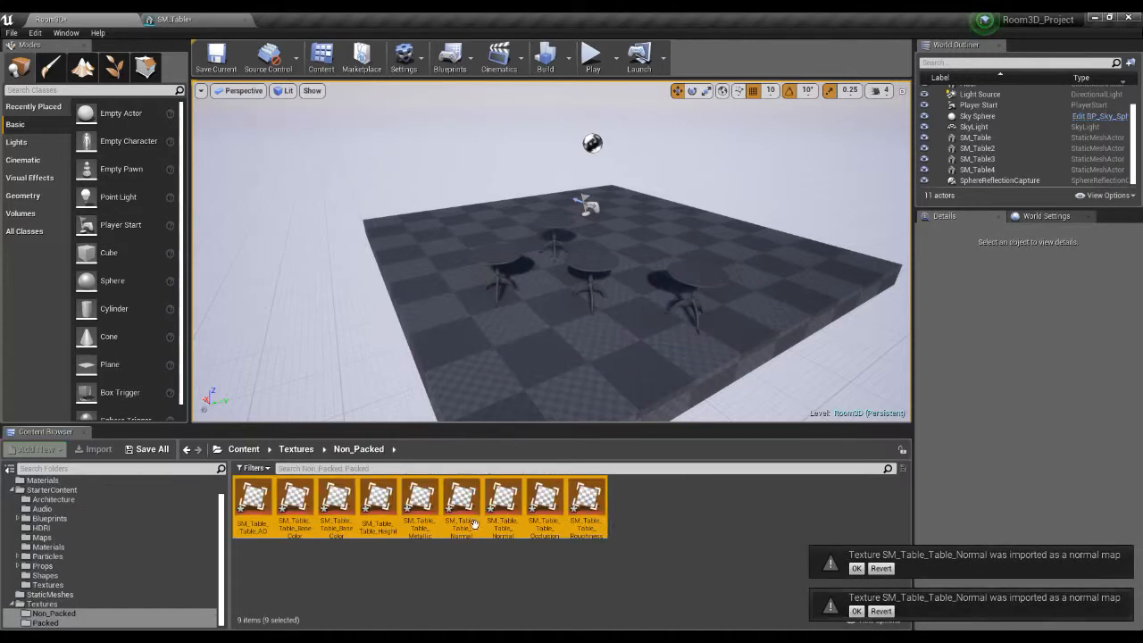
pyautogui.click(497, 571)
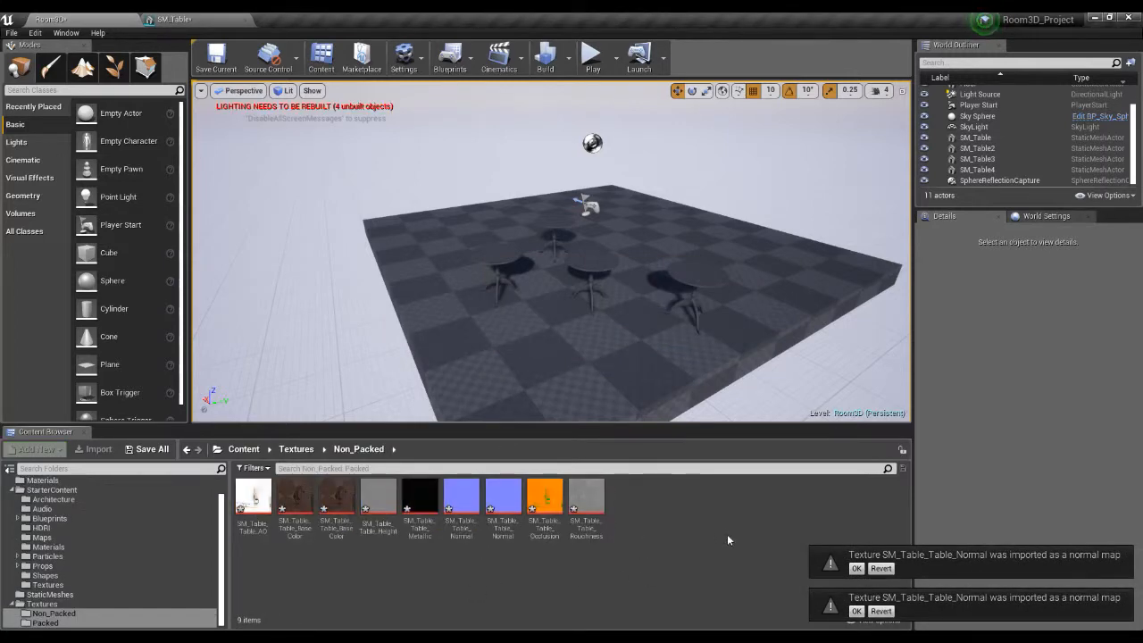
pyautogui.click(856, 569)
pyautogui.click(855, 612)
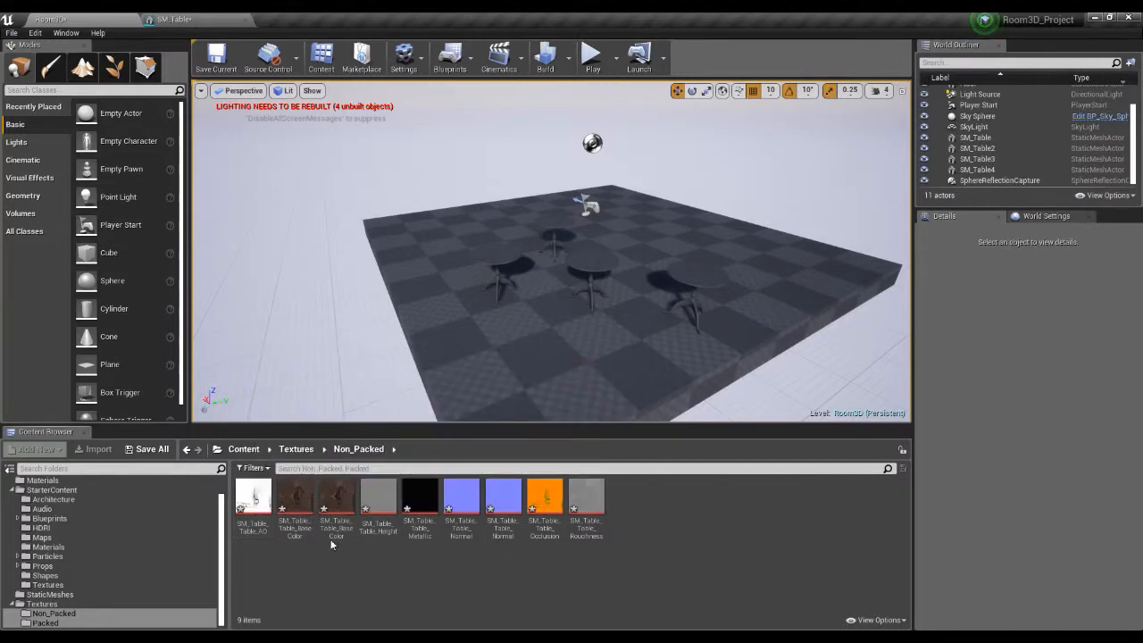
# Check the details of the imported BaseColor textures and the folder creation option for the combined folder view
pyautogui.moveTo(347, 498)
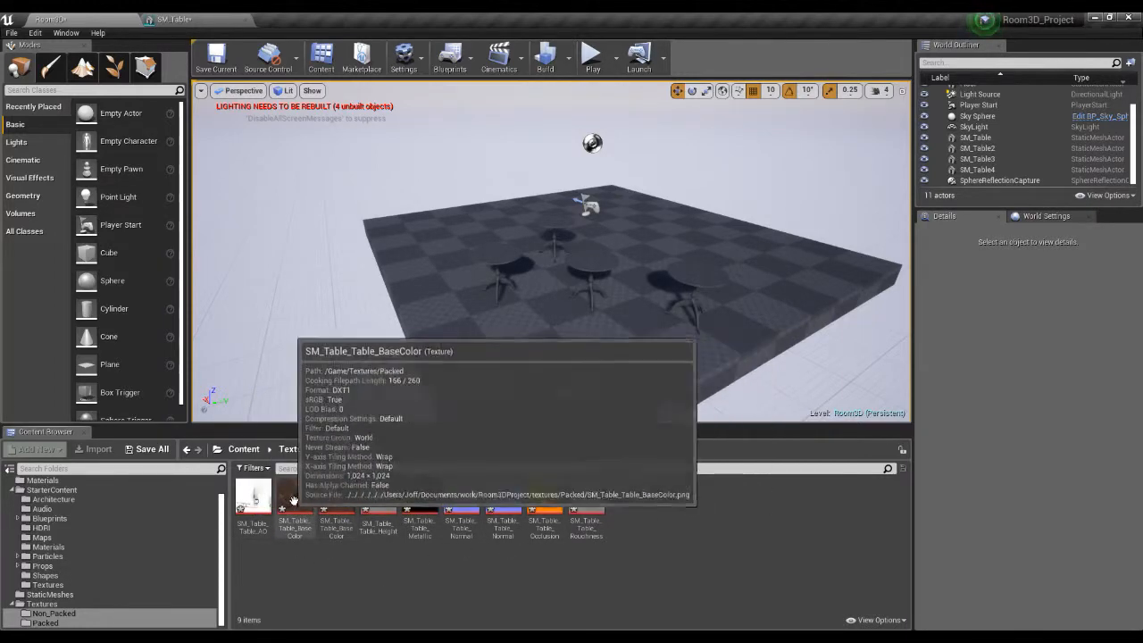
pyautogui.rightClick(639, 514)
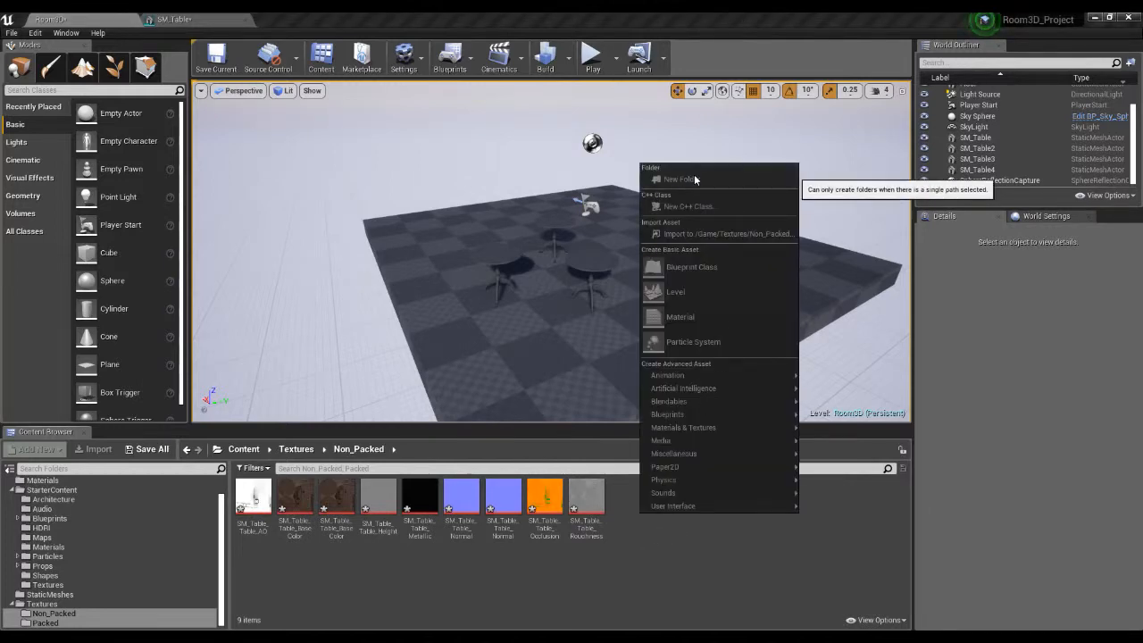
pyautogui.click(667, 522)
# Delete all the imported table textures from the Non_Packed and Packed folders
pyautogui.click(253, 498)
pyautogui.keyDown('shift'); pyautogui.click(593, 500); pyautogui.keyUp('shift')
pyautogui.rightClick(593, 499)
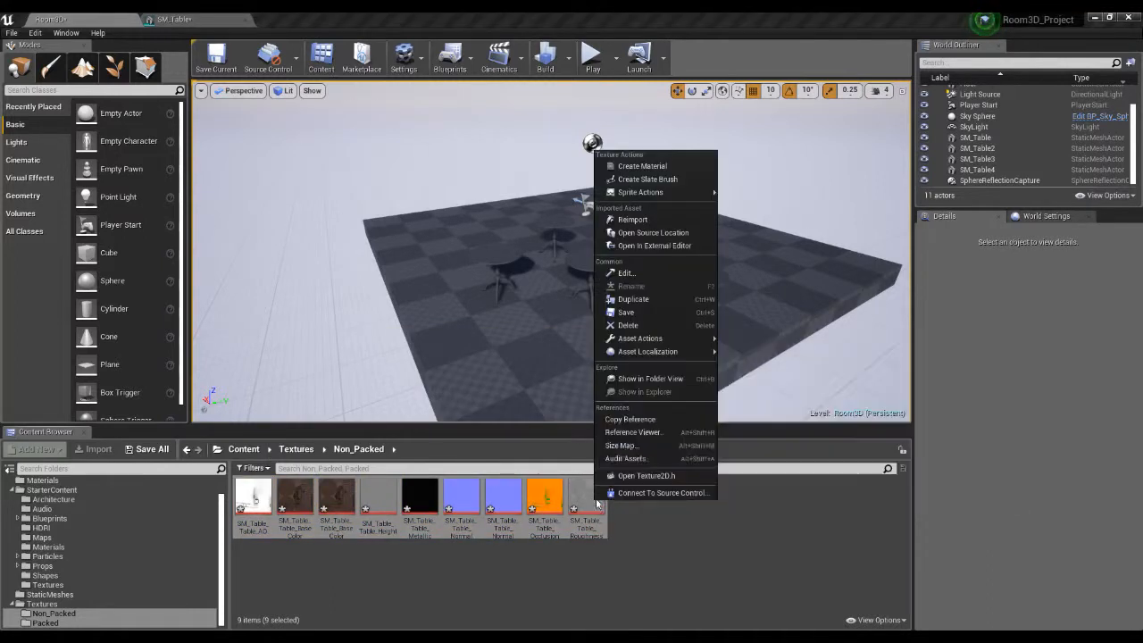
pyautogui.click(642, 326)
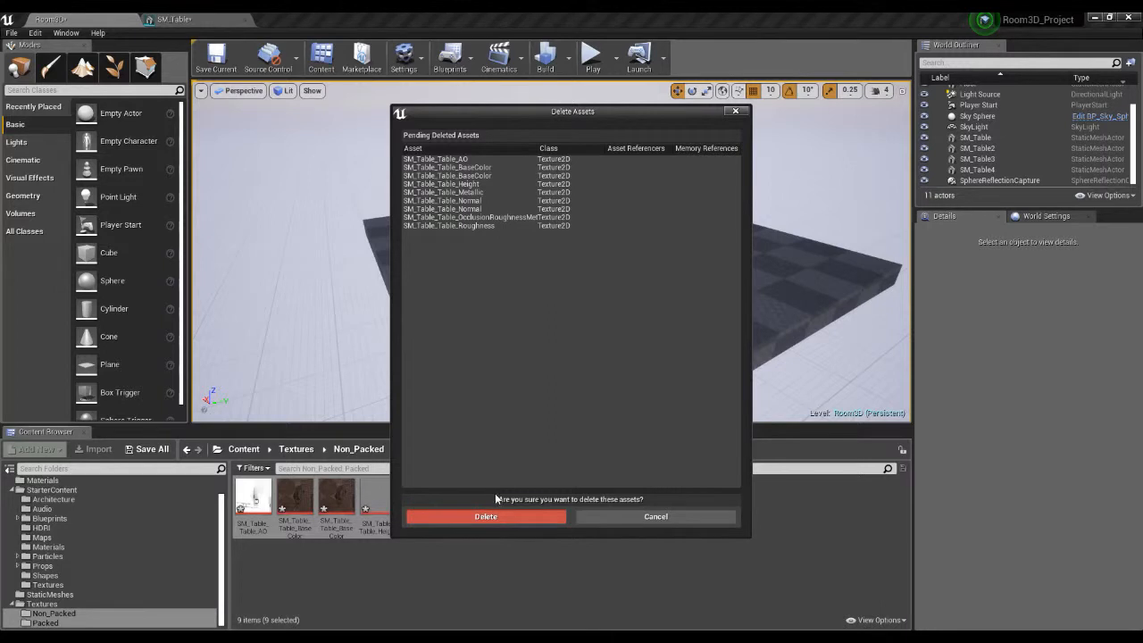
pyautogui.click(500, 516)
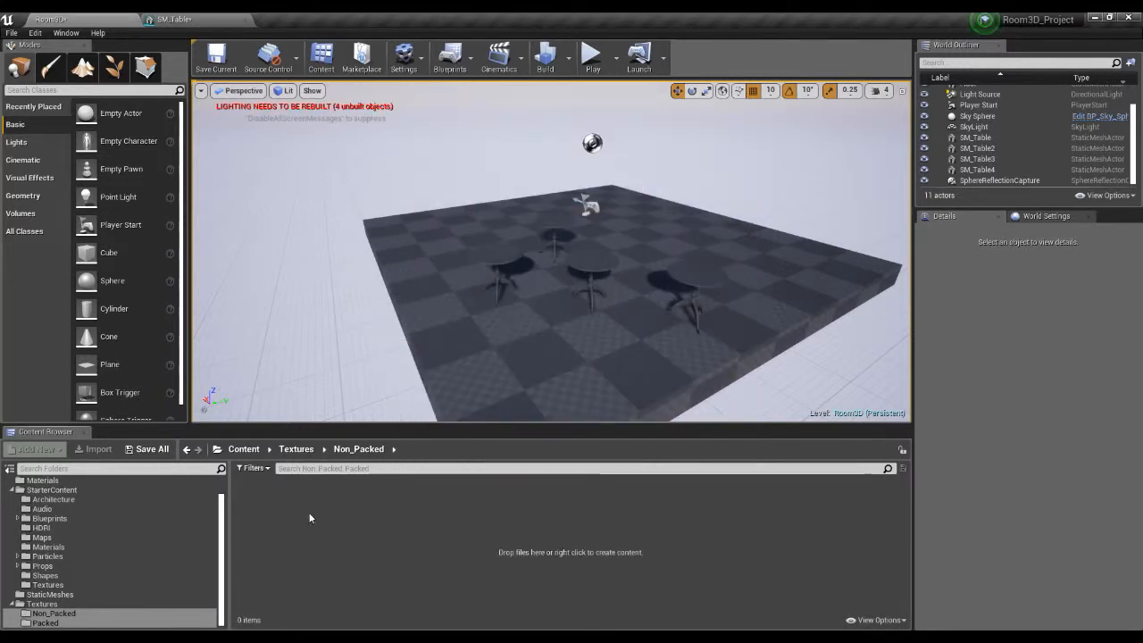
pyautogui.rightClick(284, 508)
pyautogui.click(253, 525)
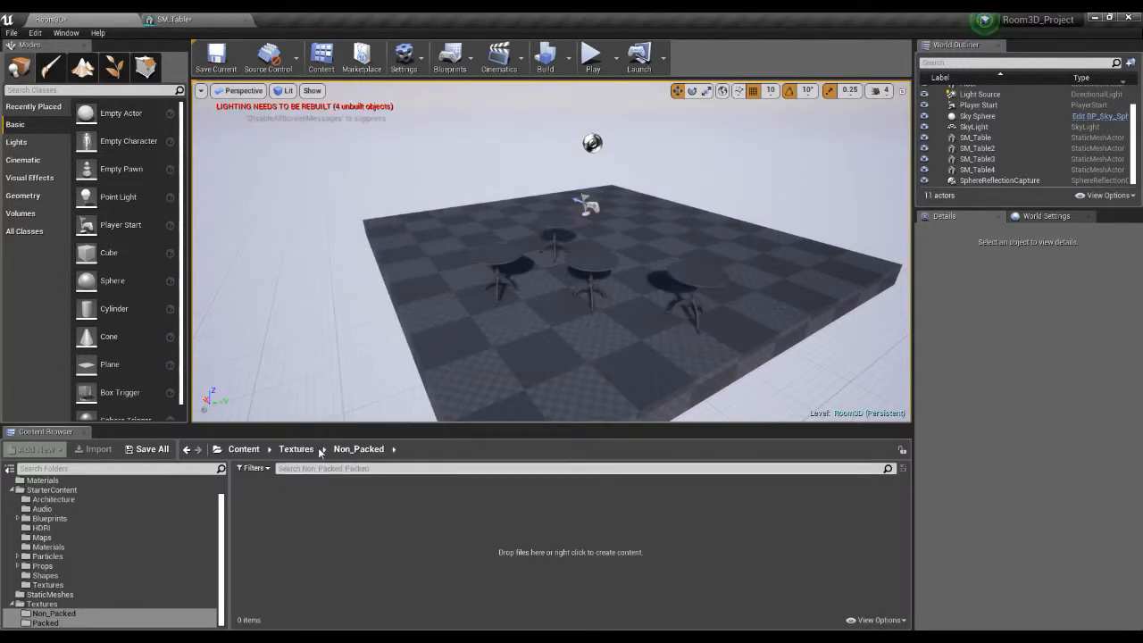
# Check the contents of the Non_Packed folder, then return to the Textures folder and select Non_Packed
pyautogui.click(296, 448)
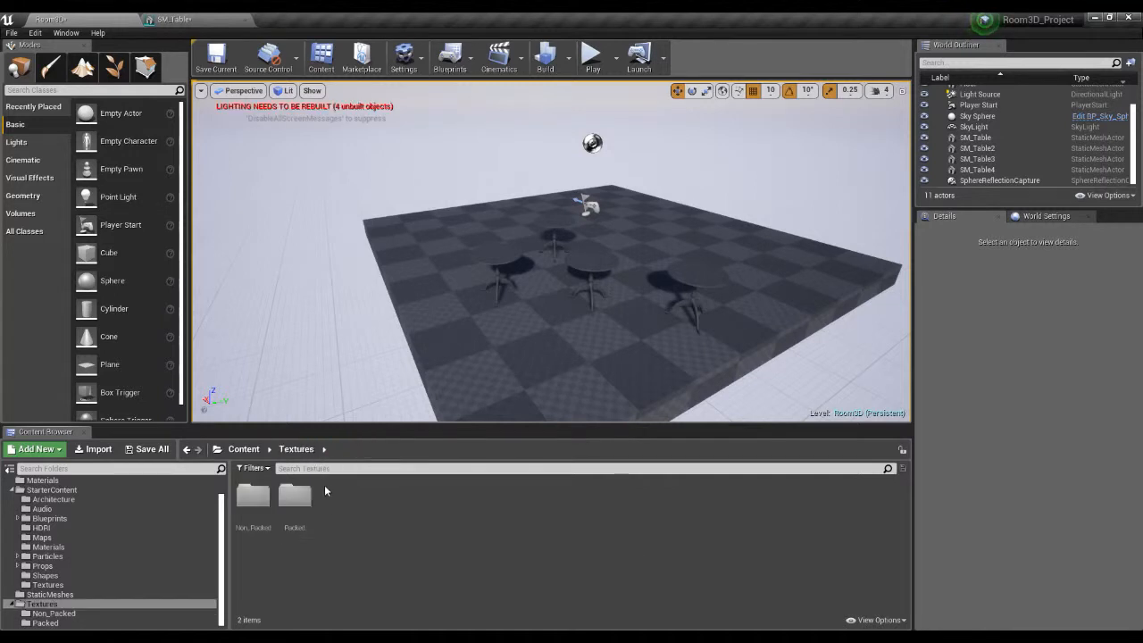
pyautogui.click(254, 497)
pyautogui.doubleClick(254, 497)
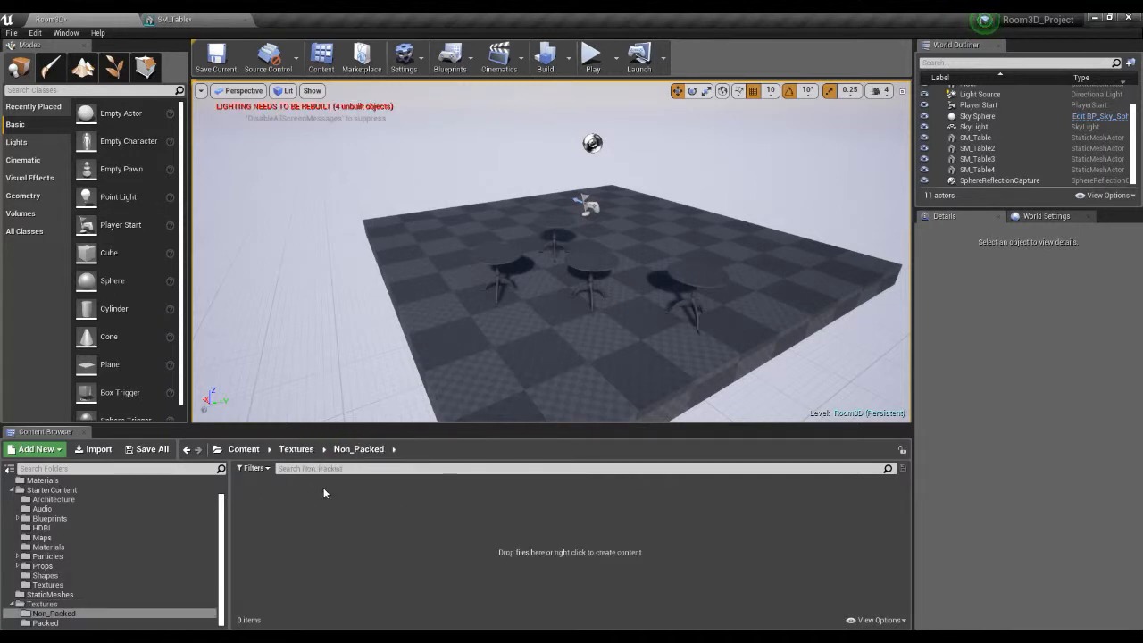
pyautogui.click(296, 450)
pyautogui.click(254, 501)
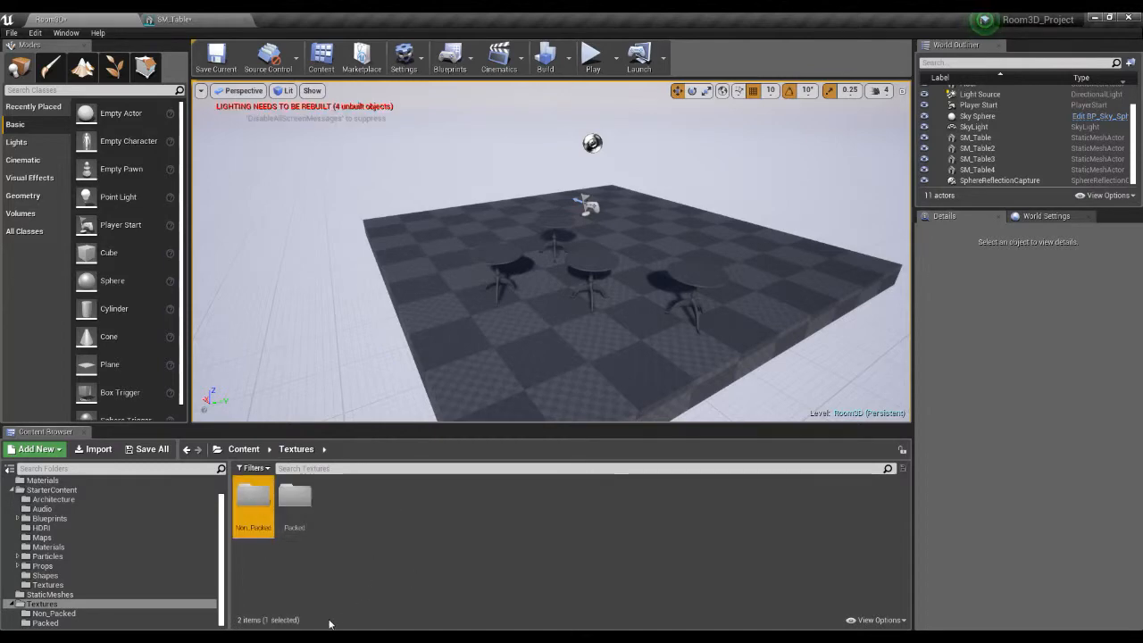
# Import the AO, BaseColor, Height, Metallic, Normal and Roughness table textures from the Non_Packed disk folder into the project's Non_Packed folder
pyautogui.doubleClick(254, 497)
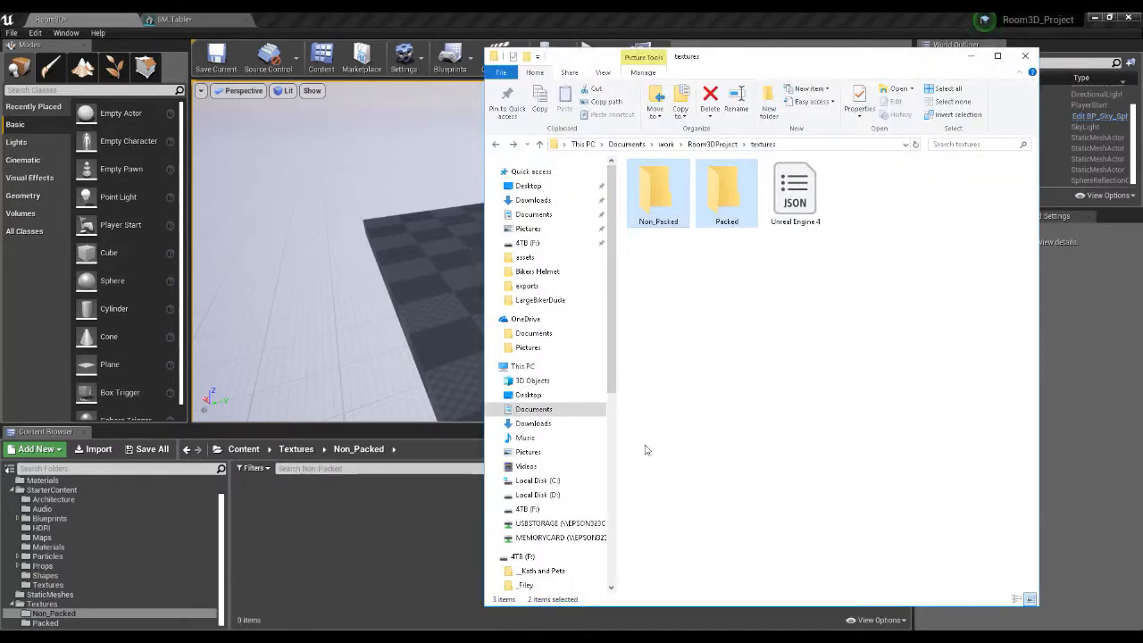
pyautogui.click(447, 589)
pyautogui.click(649, 189)
pyautogui.doubleClick(648, 188)
pyautogui.click(659, 192)
pyautogui.keyDown('shift'); pyautogui.click(1002, 194); pyautogui.keyUp('shift')
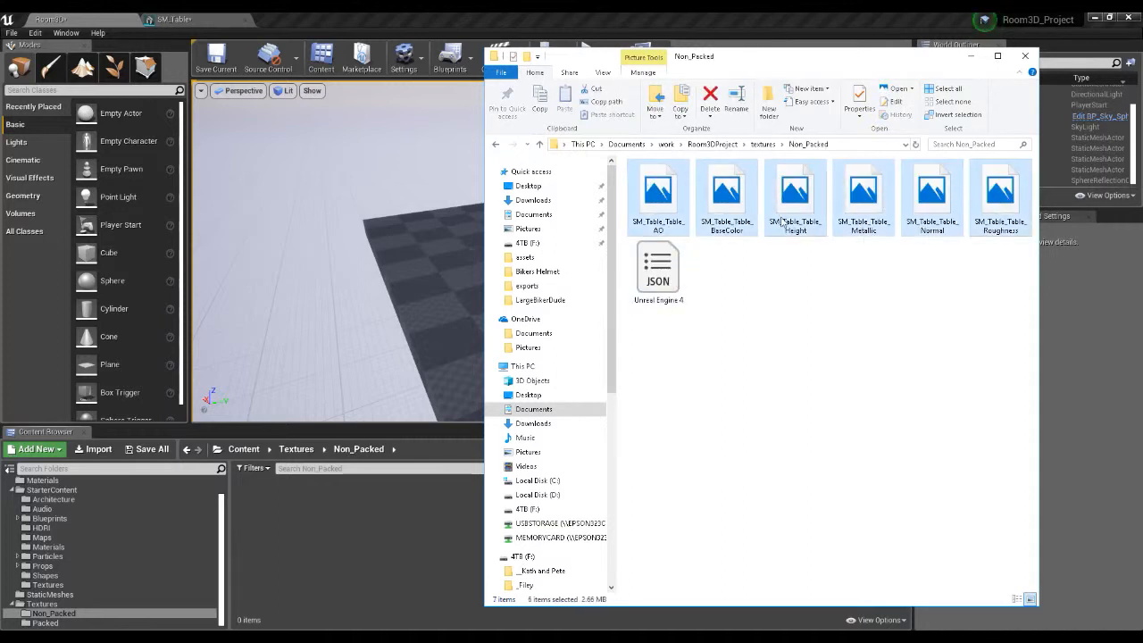
pyautogui.moveTo(662, 195); pyautogui.dragTo(283, 527)
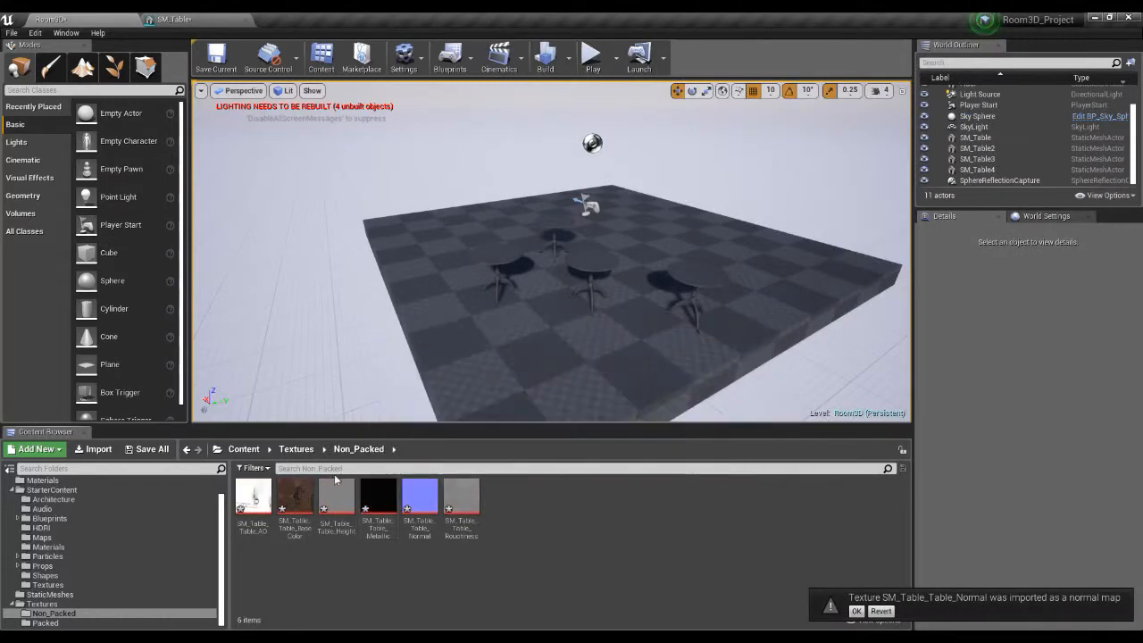
# Import the three packed table textures from the Packed disk folder into the project's Packed texture folder
pyautogui.click(297, 449)
pyautogui.doubleClick(296, 497)
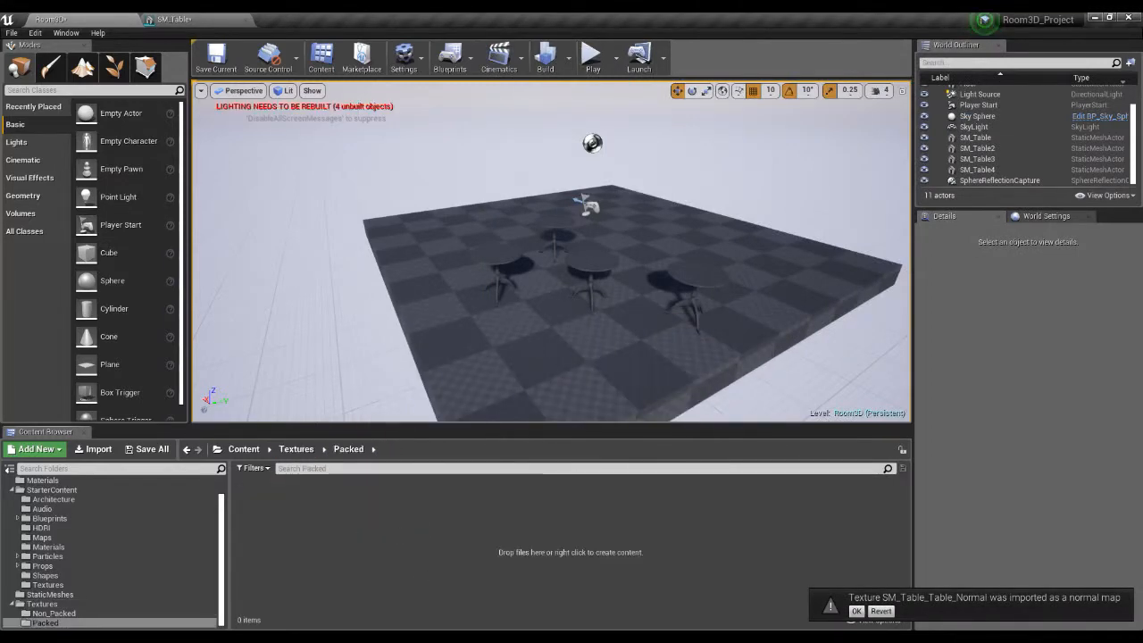
pyautogui.click(465, 589)
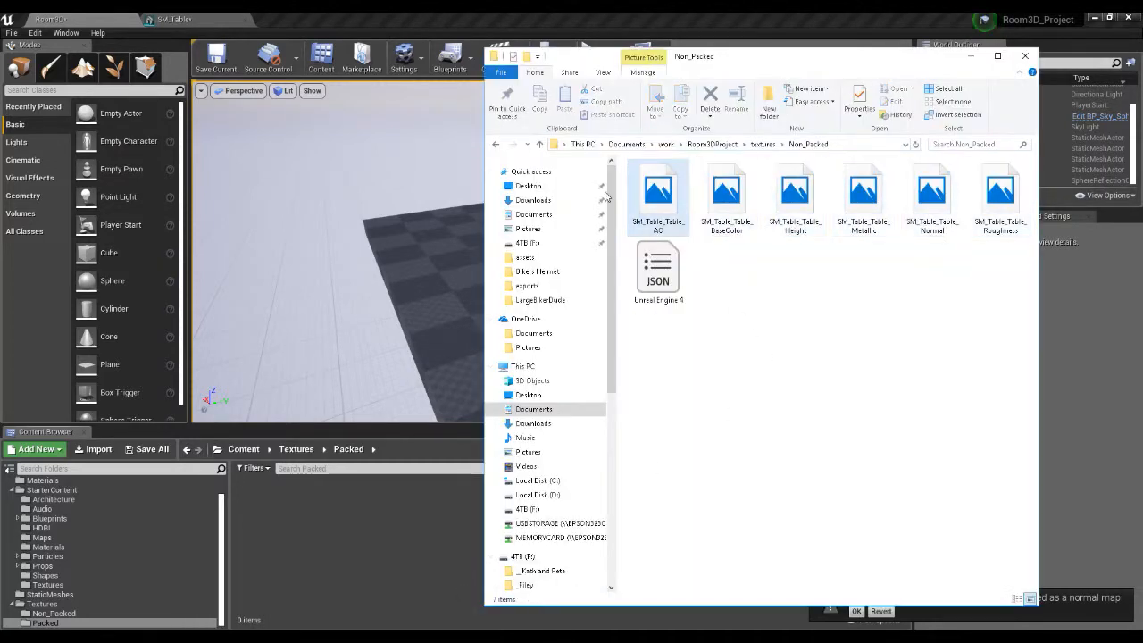
pyautogui.click(539, 144)
pyautogui.doubleClick(726, 192)
pyautogui.click(658, 196)
pyautogui.keyDown('shift'); pyautogui.click(795, 194); pyautogui.keyUp('shift')
pyautogui.moveTo(795, 195); pyautogui.dragTo(306, 556)
pyautogui.click(393, 552)
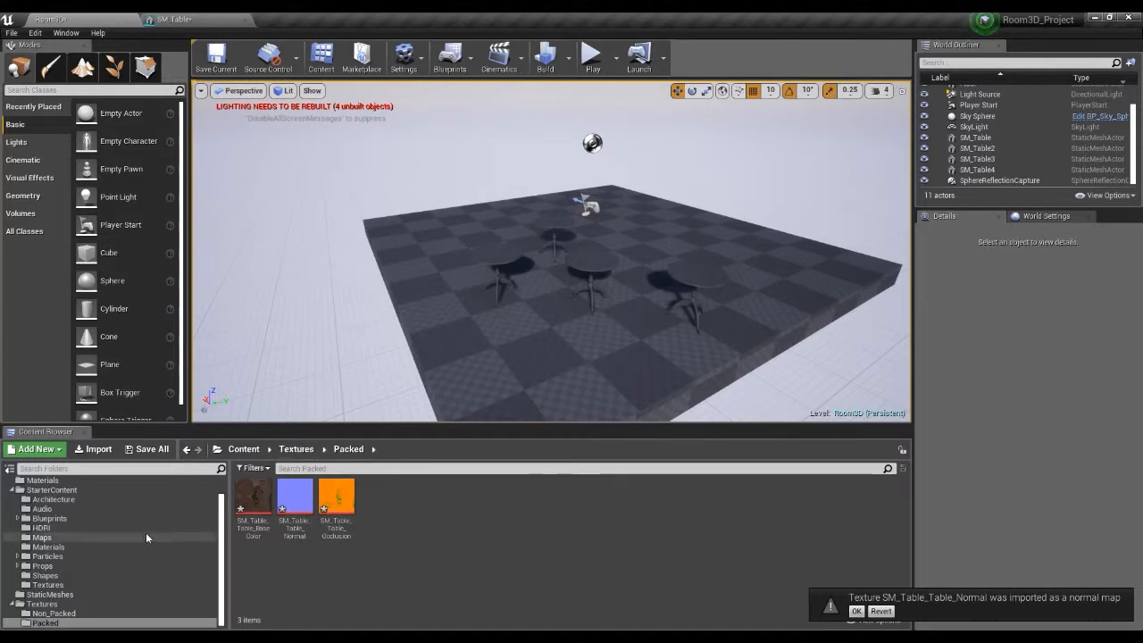
# Delete the SM_Table_Table_Height texture from the Non_Packed folder
pyautogui.click(296, 448)
pyautogui.doubleClick(253, 496)
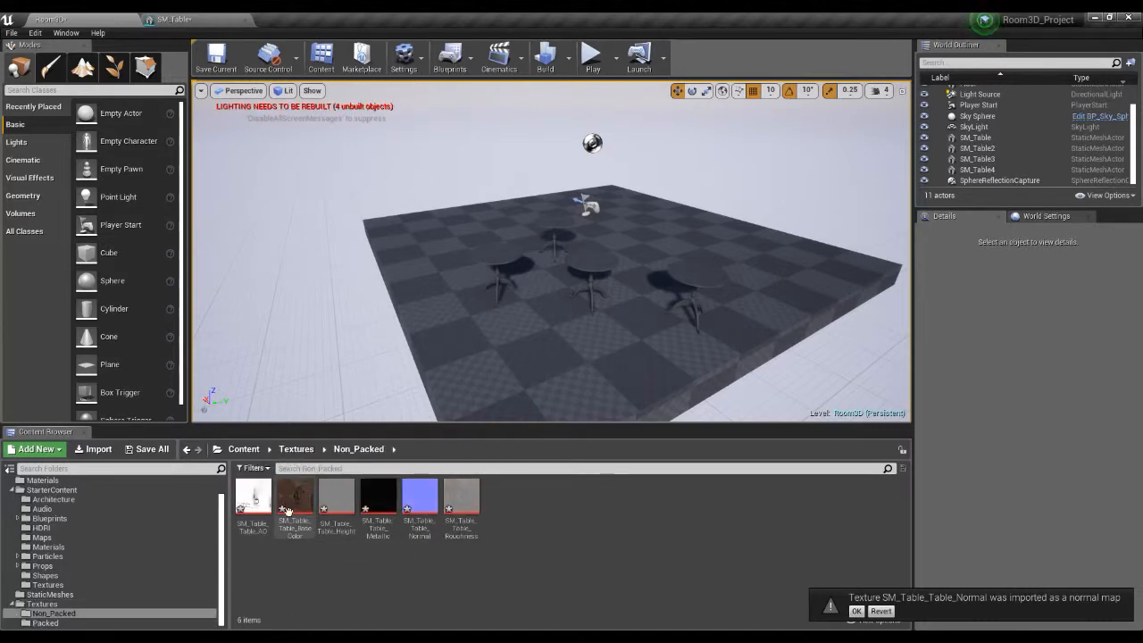
pyautogui.click(351, 509)
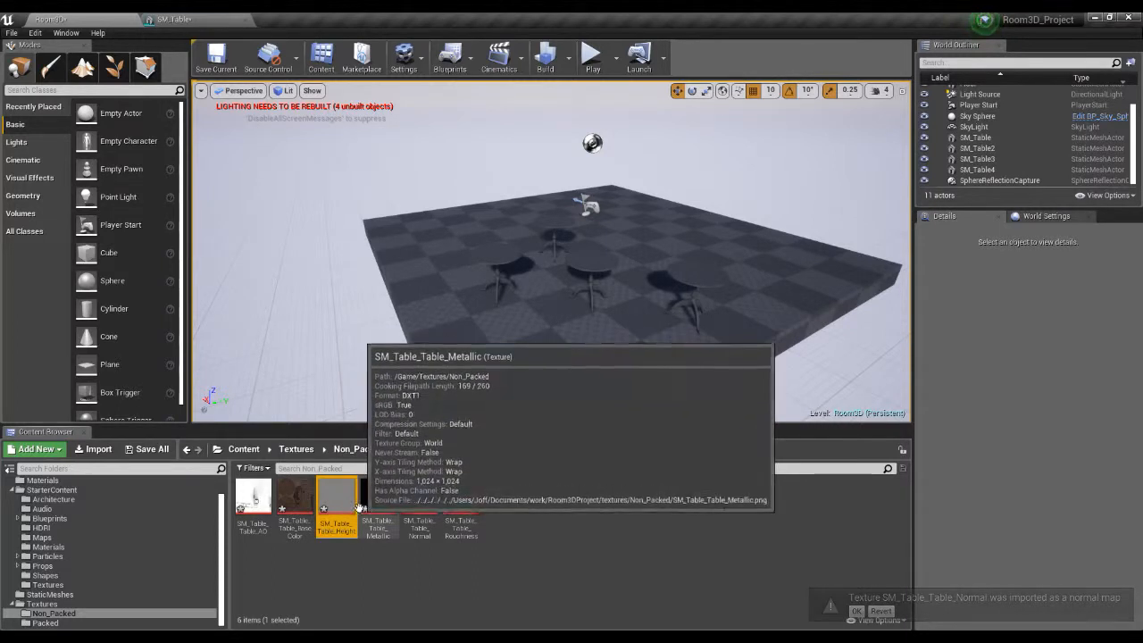
pyautogui.press('Delete')
pyautogui.click(465, 518)
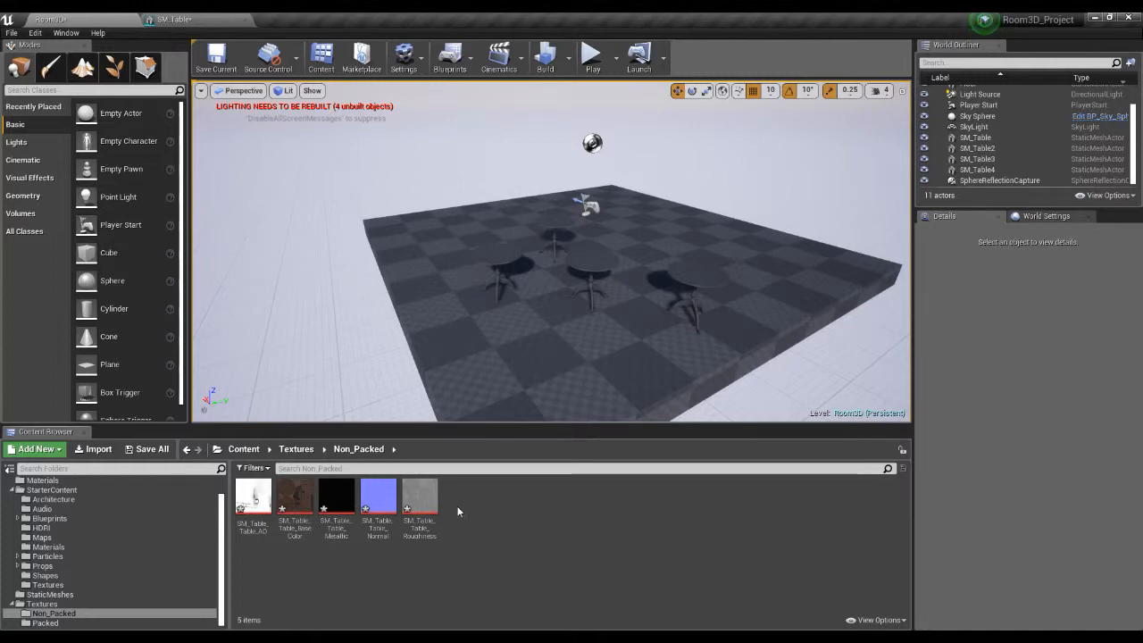
# Create a new material named M_WoodenTable in the Materials folder
pyautogui.click(304, 450)
pyautogui.click(243, 449)
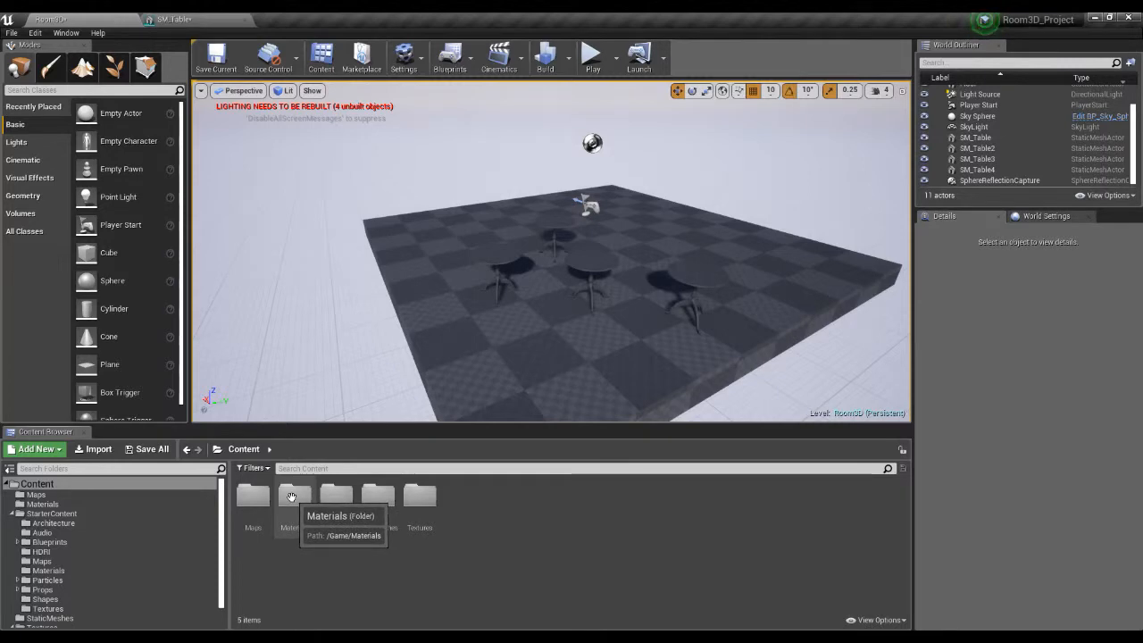
pyautogui.doubleClick(292, 497)
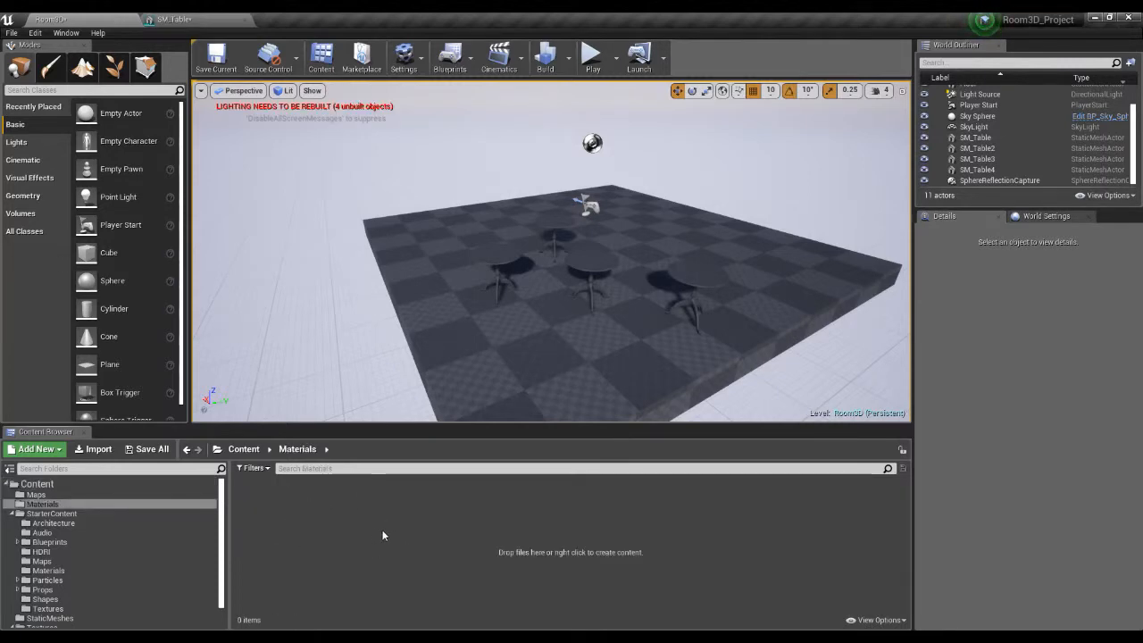
pyautogui.rightClick(281, 496)
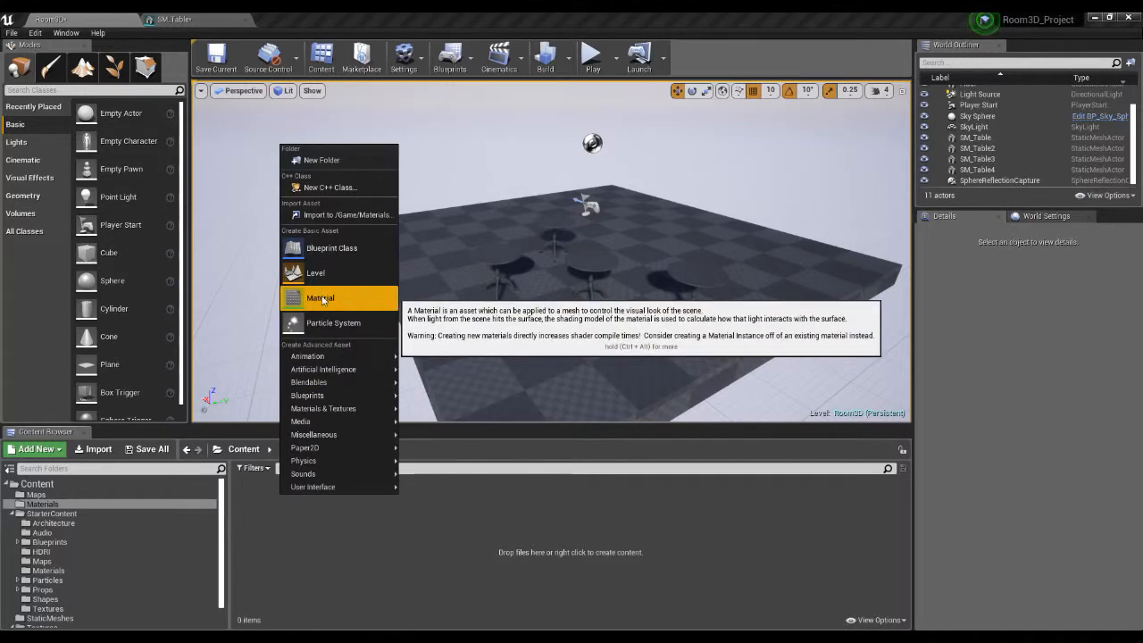
pyautogui.click(39, 451)
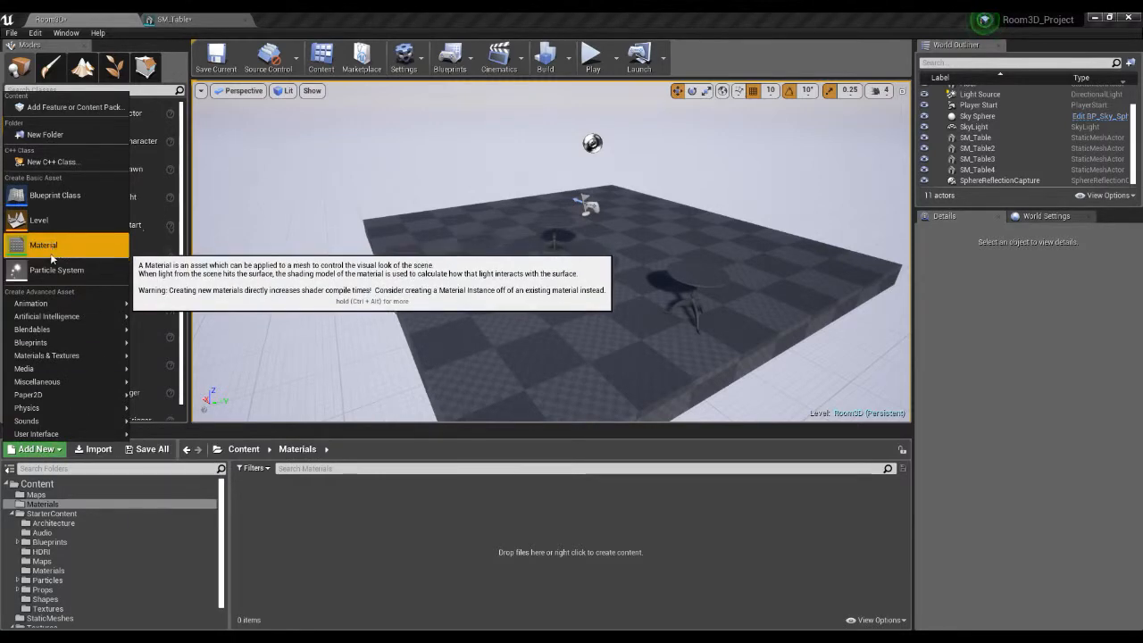
pyautogui.rightClick(304, 519)
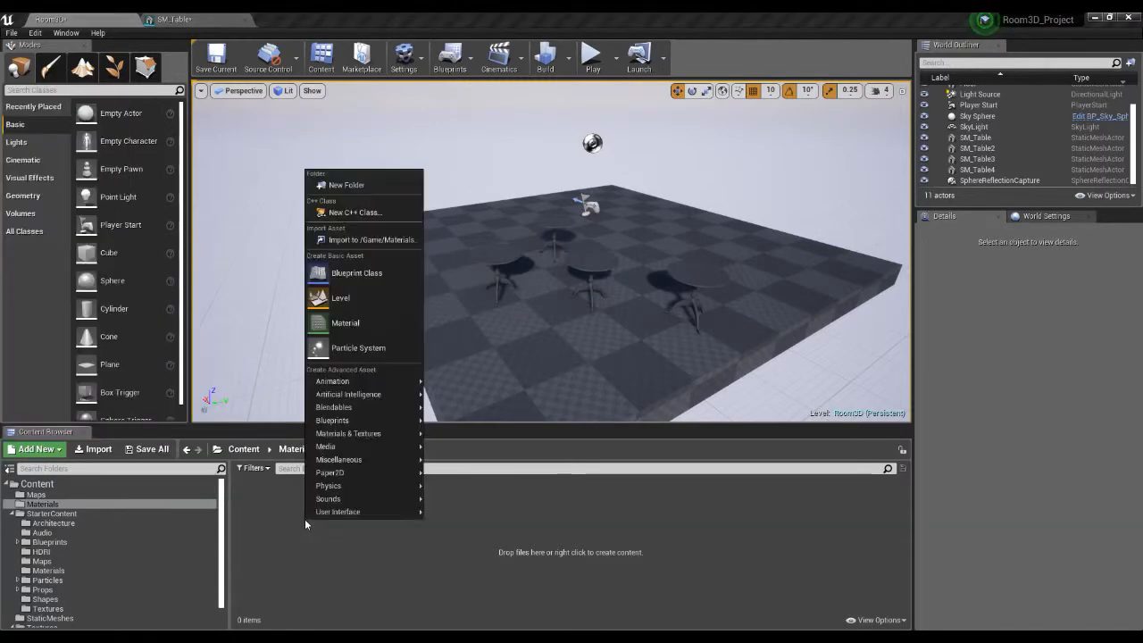
pyautogui.click(357, 325)
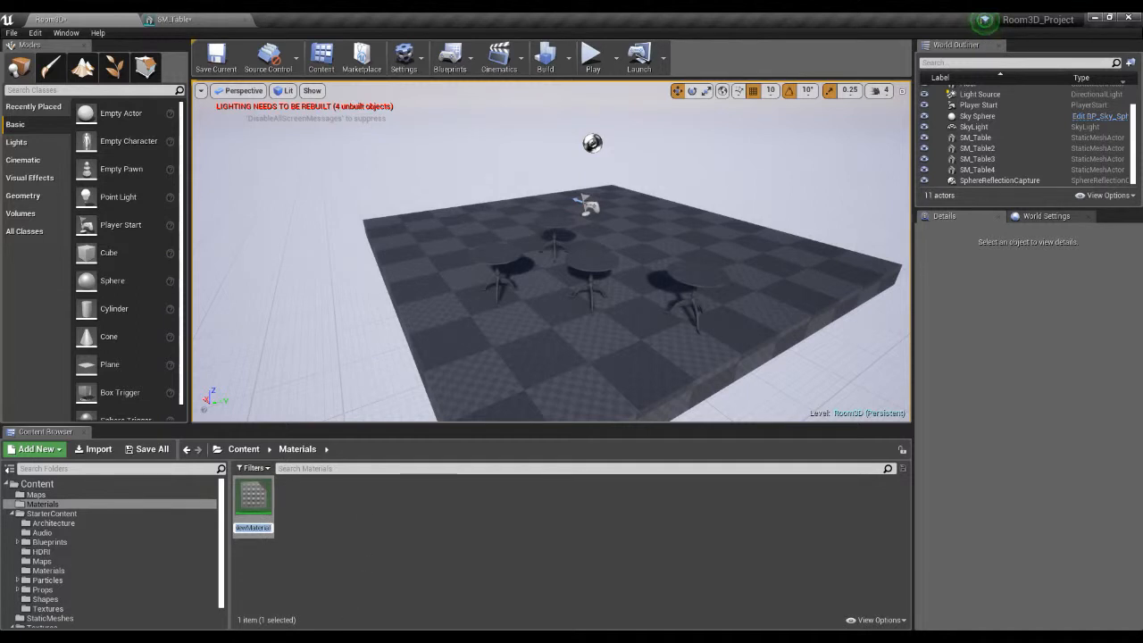
pyautogui.moveTo(336, 637)
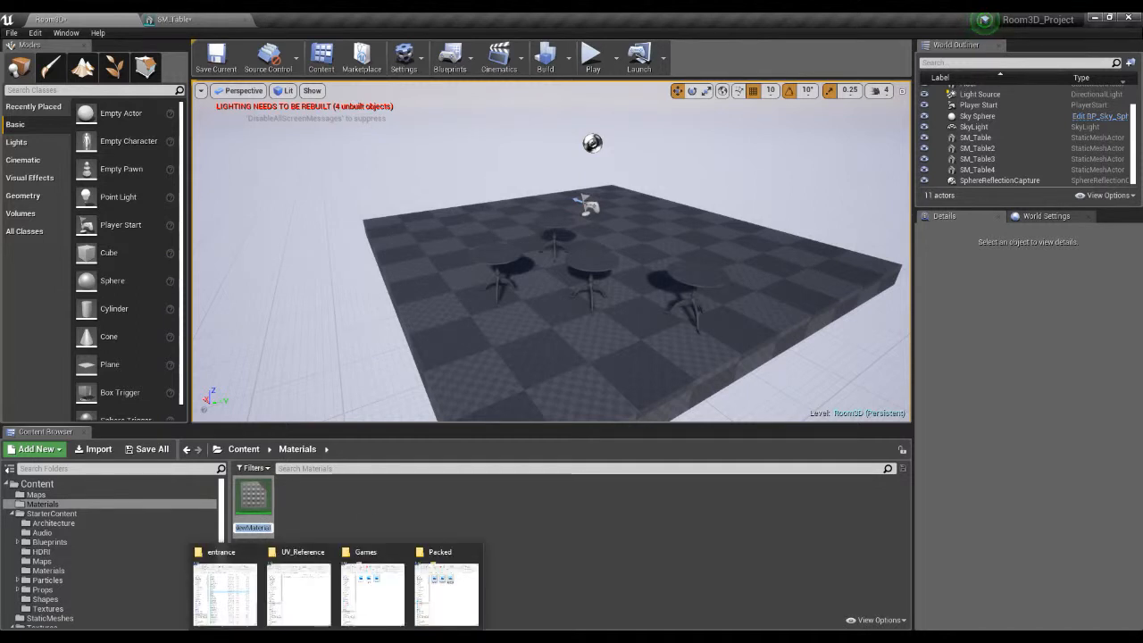
pyautogui.write('M')
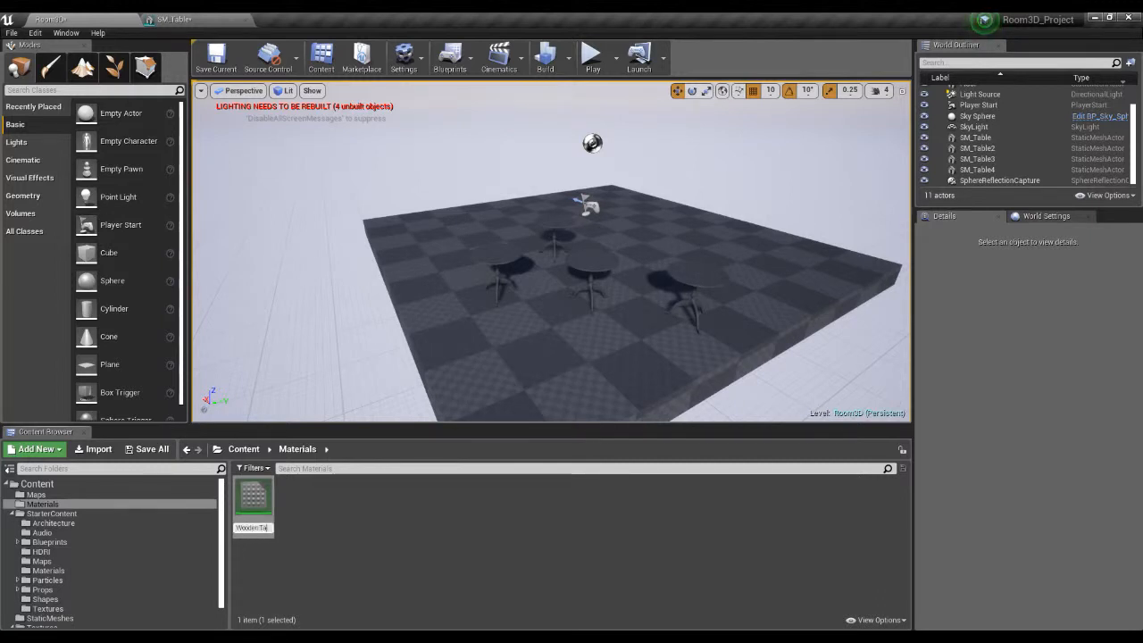
pyautogui.press('Return')
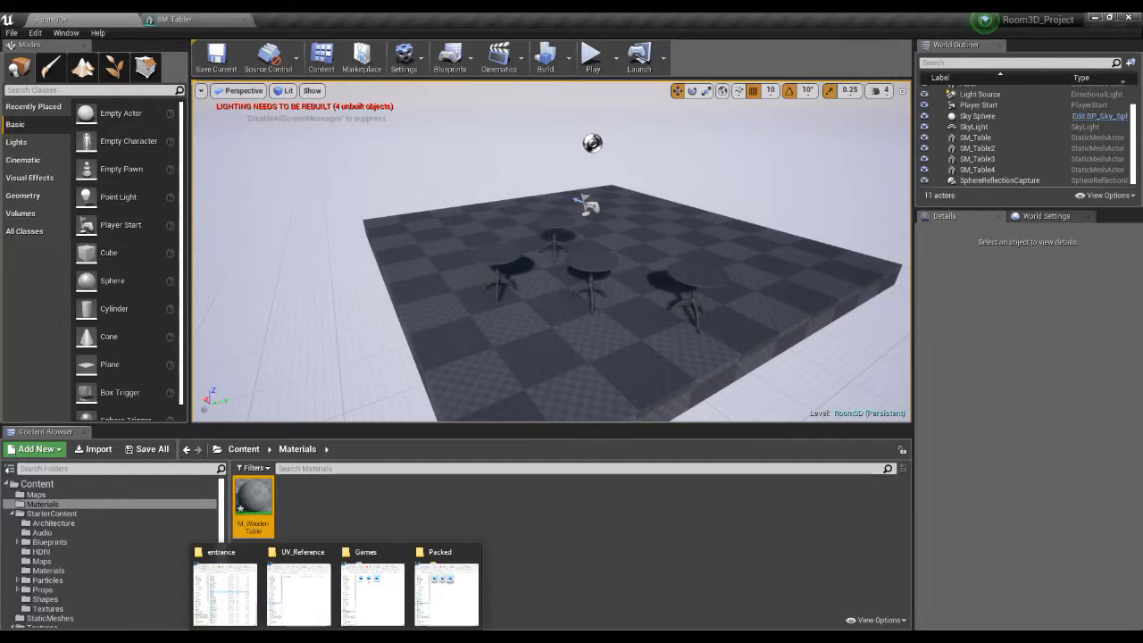
# Open the M_WoodenTable material and move its result node to the right to free space for texture nodes
pyautogui.click(378, 495)
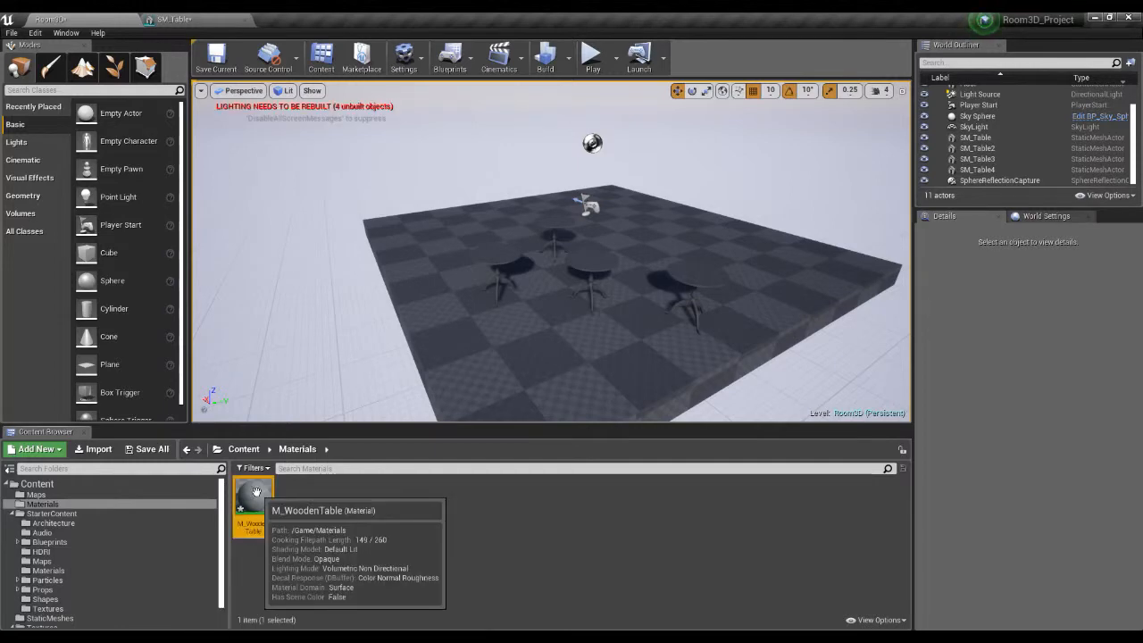
pyautogui.doubleClick(254, 497)
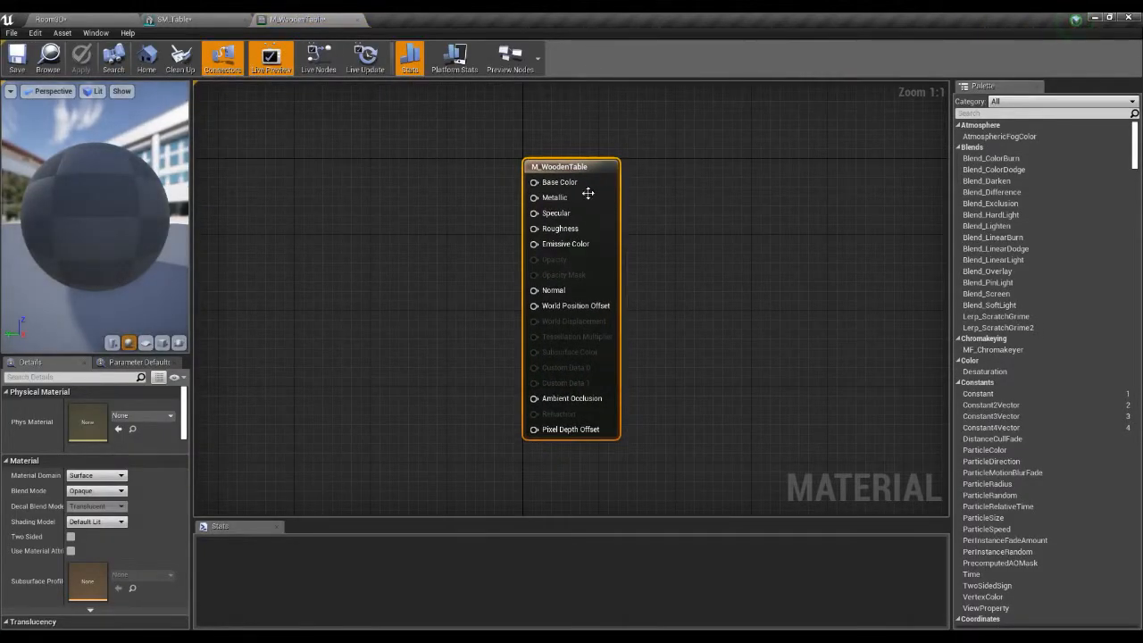
pyautogui.moveTo(572, 166); pyautogui.dragTo(782, 166)
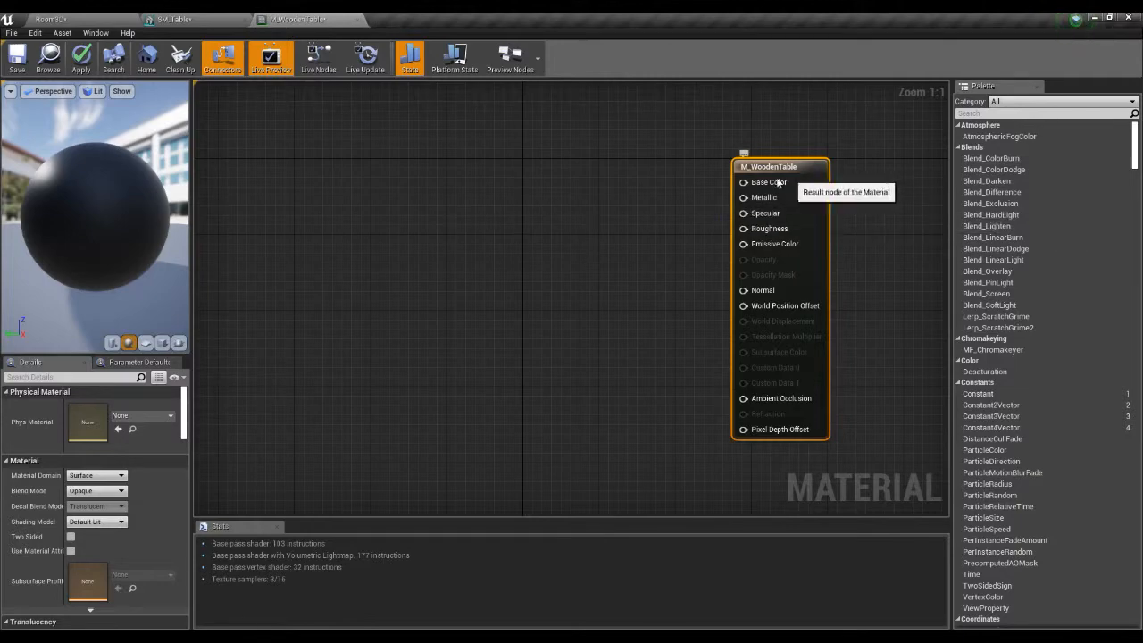
# Add all five textures from the Non_Packed folder to the M_WoodenTable material graph as Texture Sample nodes
pyautogui.click(89, 19)
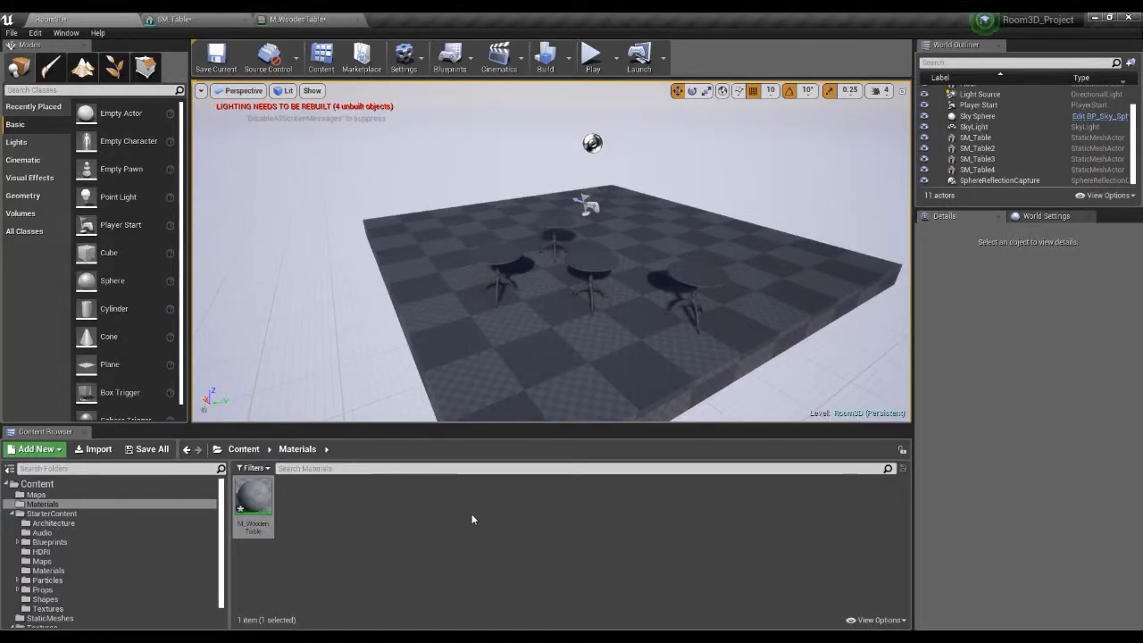
pyautogui.click(47, 487)
pyautogui.doubleClick(420, 524)
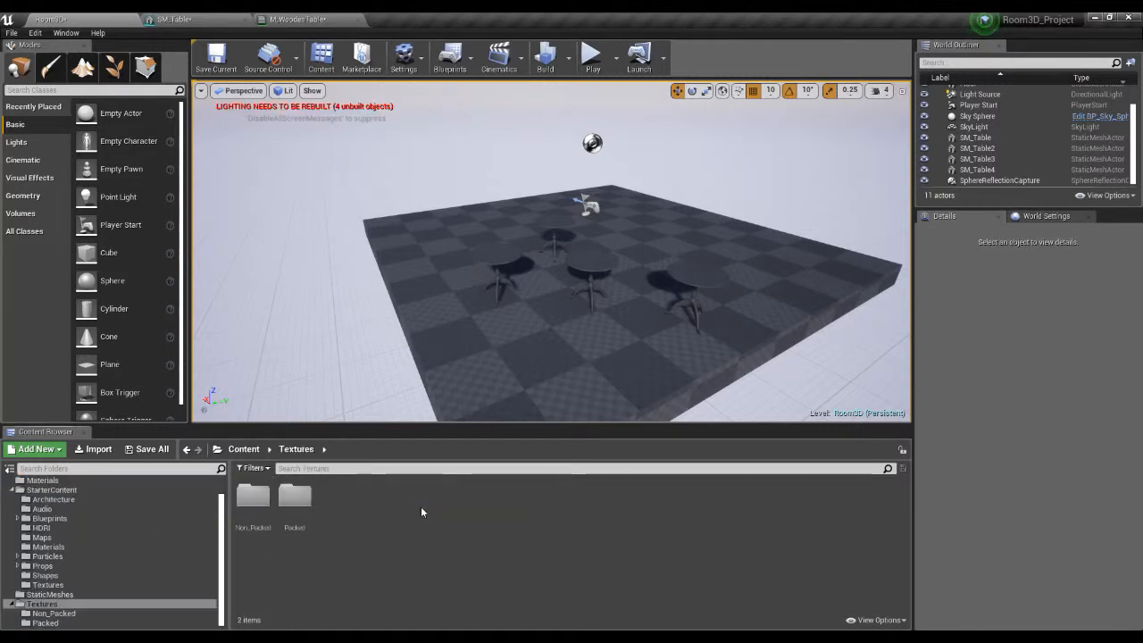
pyautogui.doubleClick(253, 498)
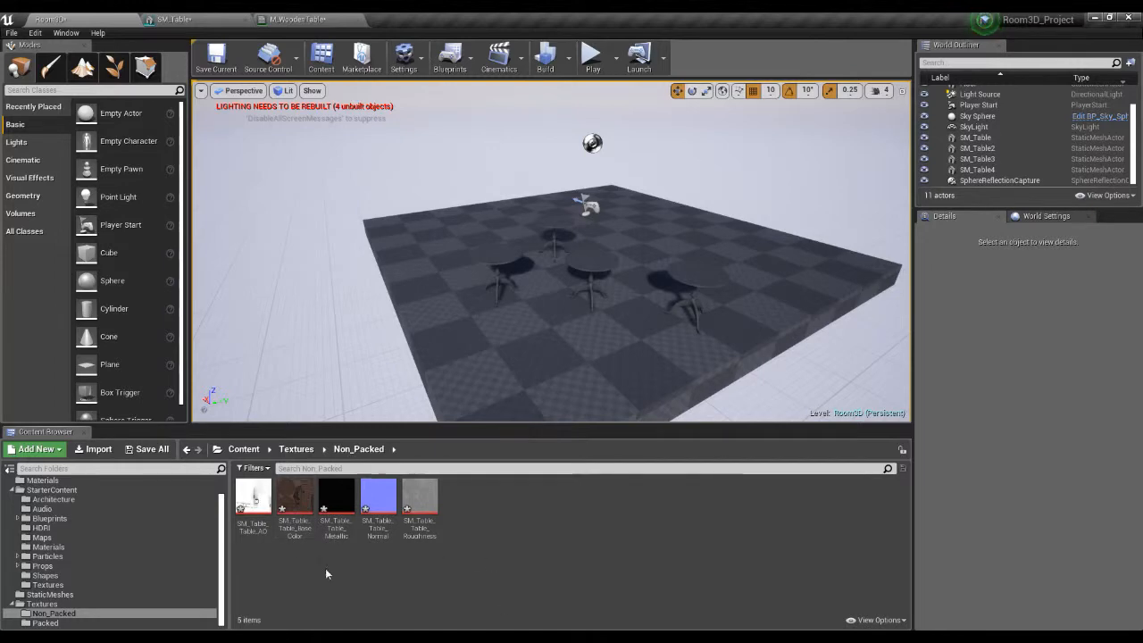
pyautogui.click(251, 498)
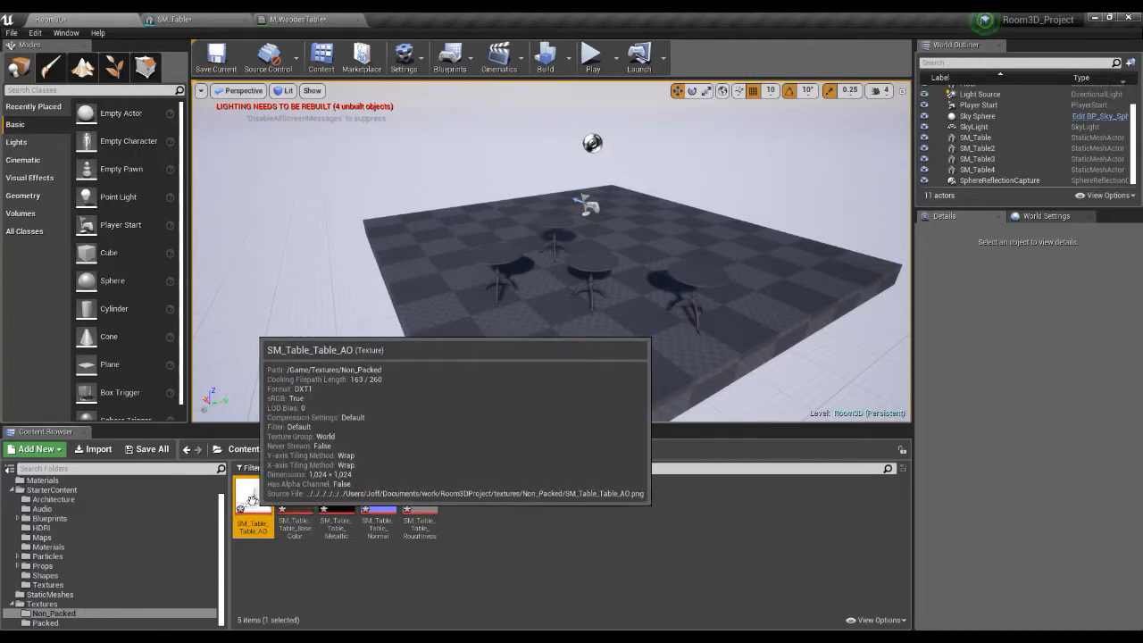
pyautogui.keyDown('shift'); pyautogui.click(411, 507); pyautogui.keyUp('shift')
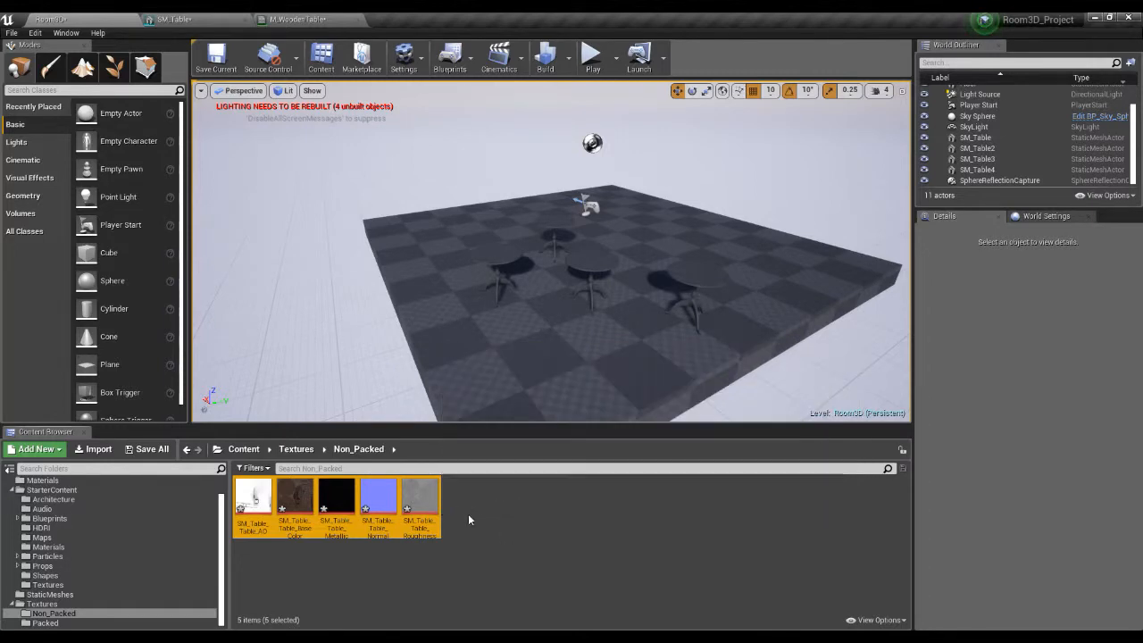
pyautogui.click(254, 500)
pyautogui.keyDown('shift'); pyautogui.click(409, 525); pyautogui.keyUp('shift')
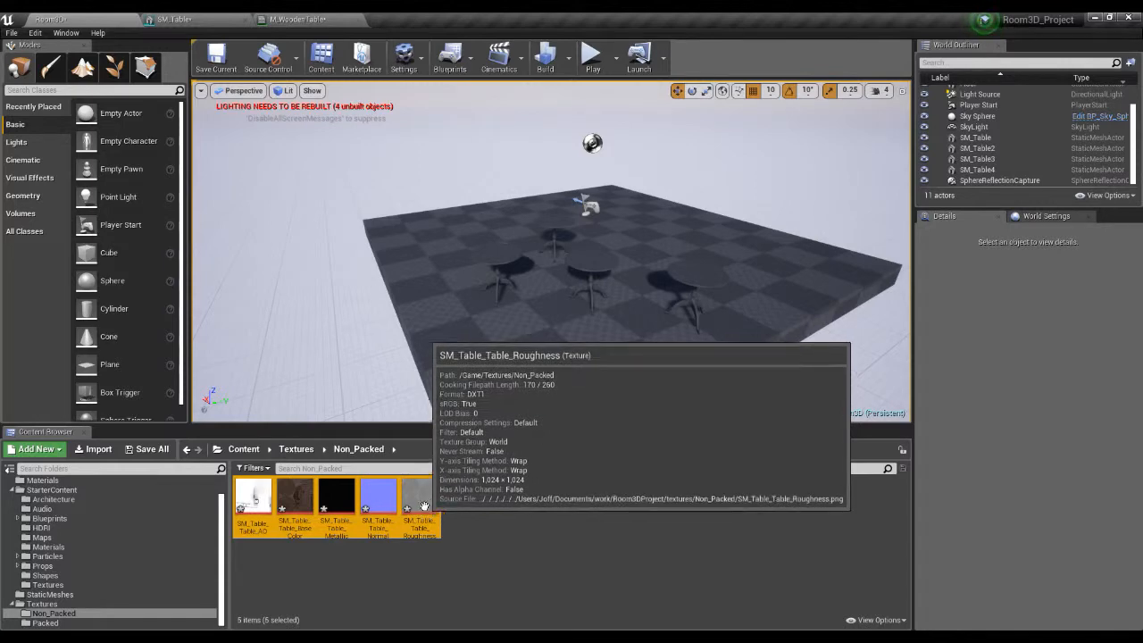
pyautogui.moveTo(421, 508); pyautogui.dragTo(314, 166)
# Arrange the Texture Sample nodes with AO and BaseColor in an upper row and Roughness, Normal and Metallic in a lower row
pyautogui.moveTo(411, 240); pyautogui.dragTo(485, 158)
pyautogui.moveTo(429, 265); pyautogui.dragTo(654, 234)
pyautogui.moveTo(434, 328); pyautogui.dragTo(280, 411)
pyautogui.moveTo(447, 286); pyautogui.dragTo(413, 388)
pyautogui.moveTo(641, 236); pyautogui.dragTo(507, 387)
pyautogui.click(563, 351)
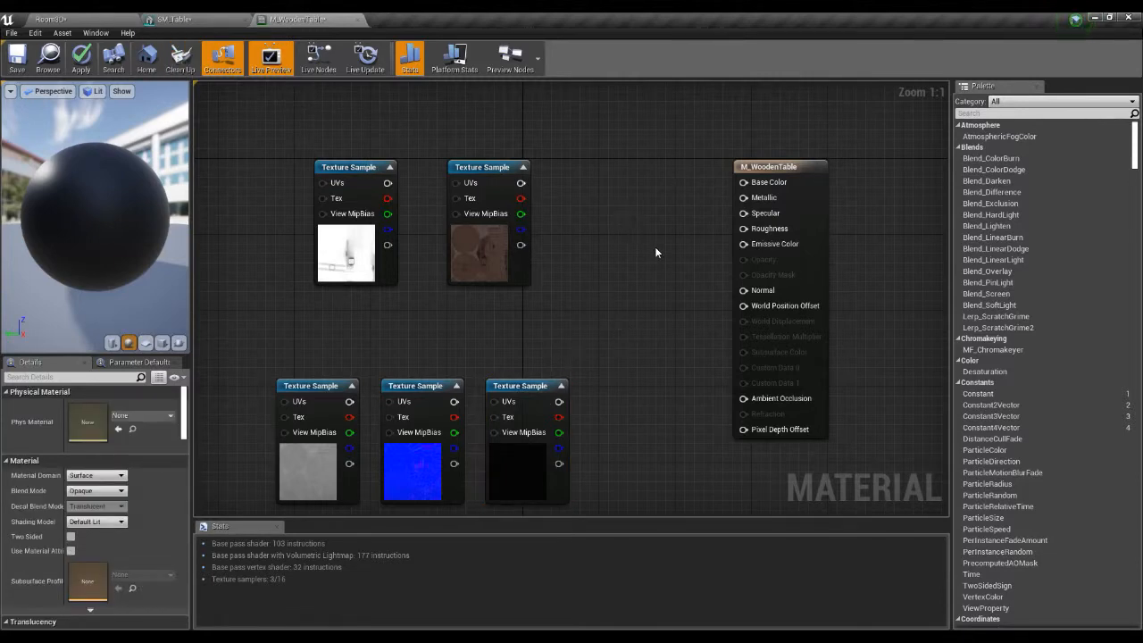
# Try adding an extra Texture Sample node beside the material result node, browse its texture choices, and delete the node
pyautogui.click(634, 220)
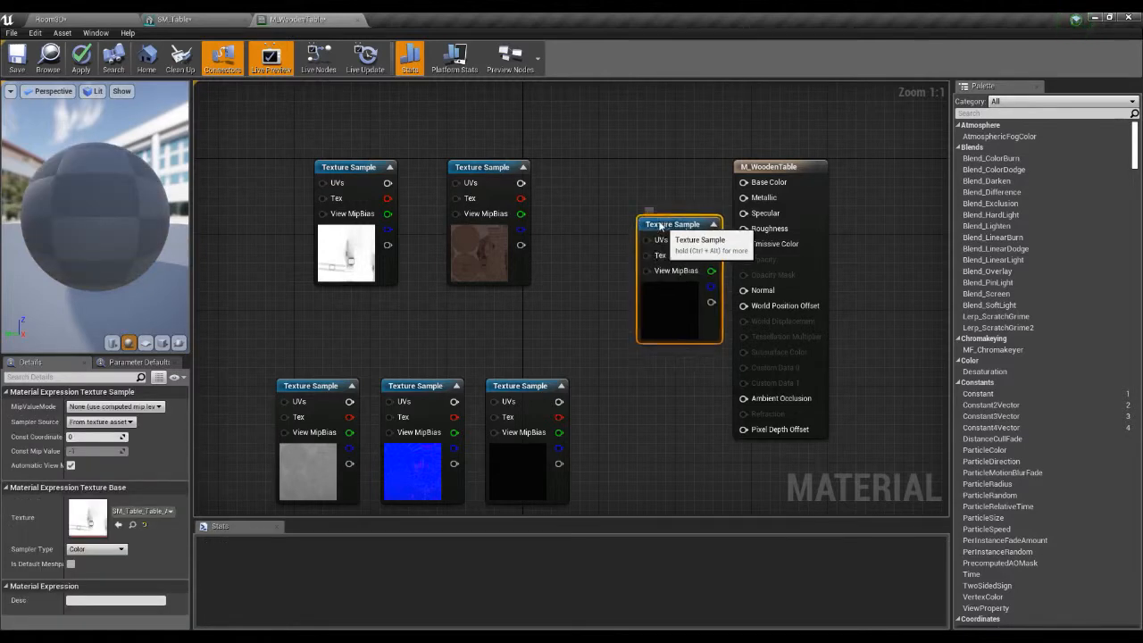
pyautogui.moveTo(669, 224); pyautogui.dragTo(633, 193)
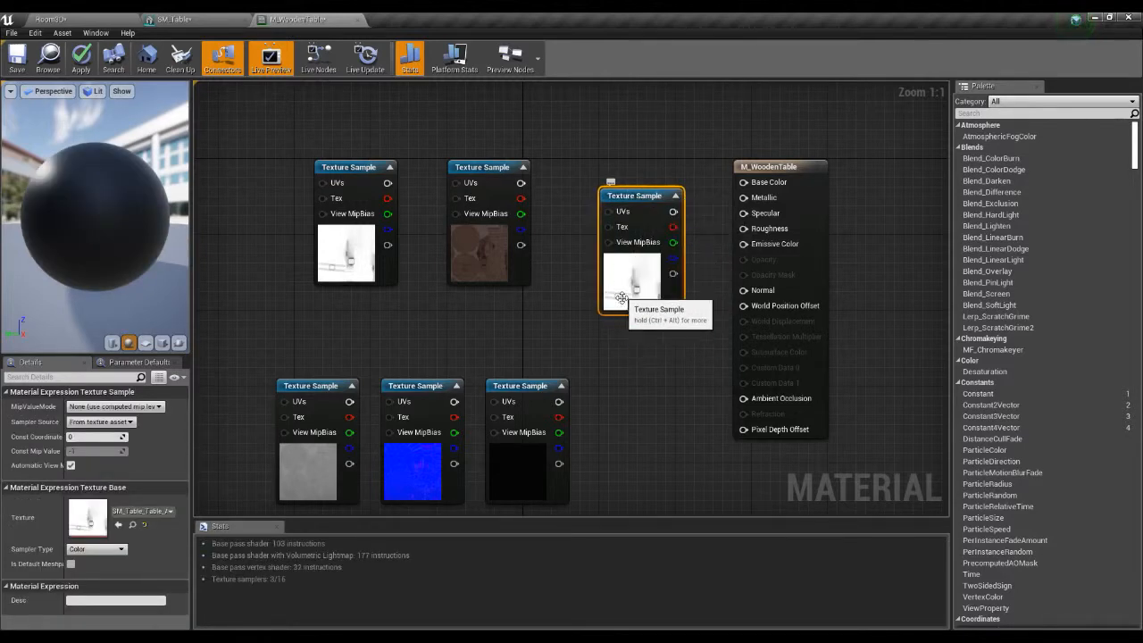
pyautogui.moveTo(641, 196); pyautogui.dragTo(641, 187)
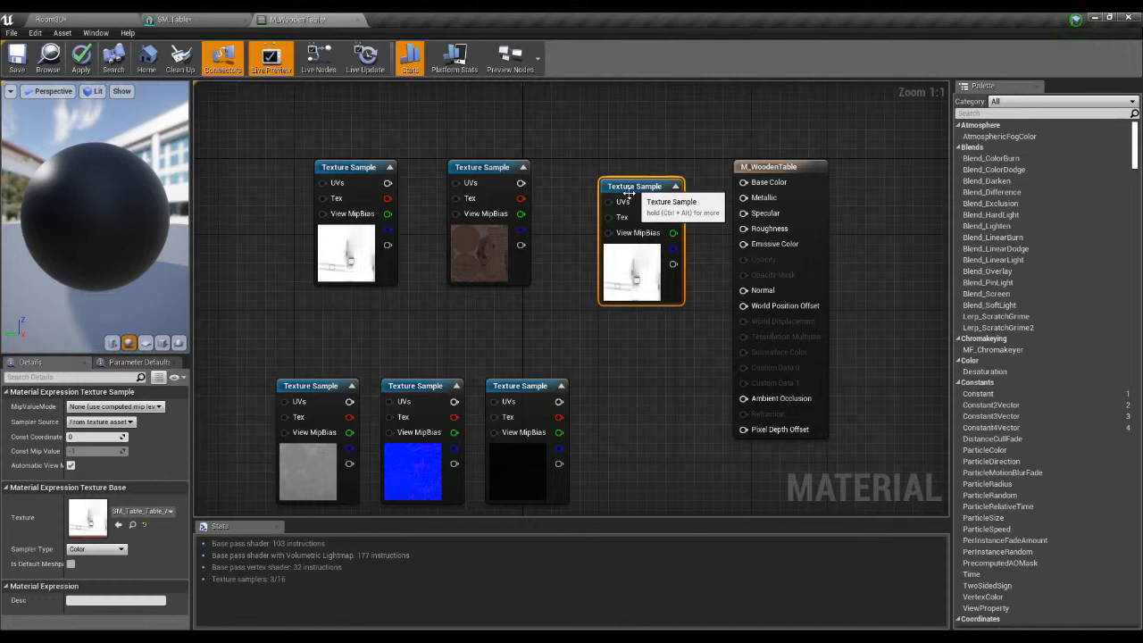
pyautogui.click(143, 511)
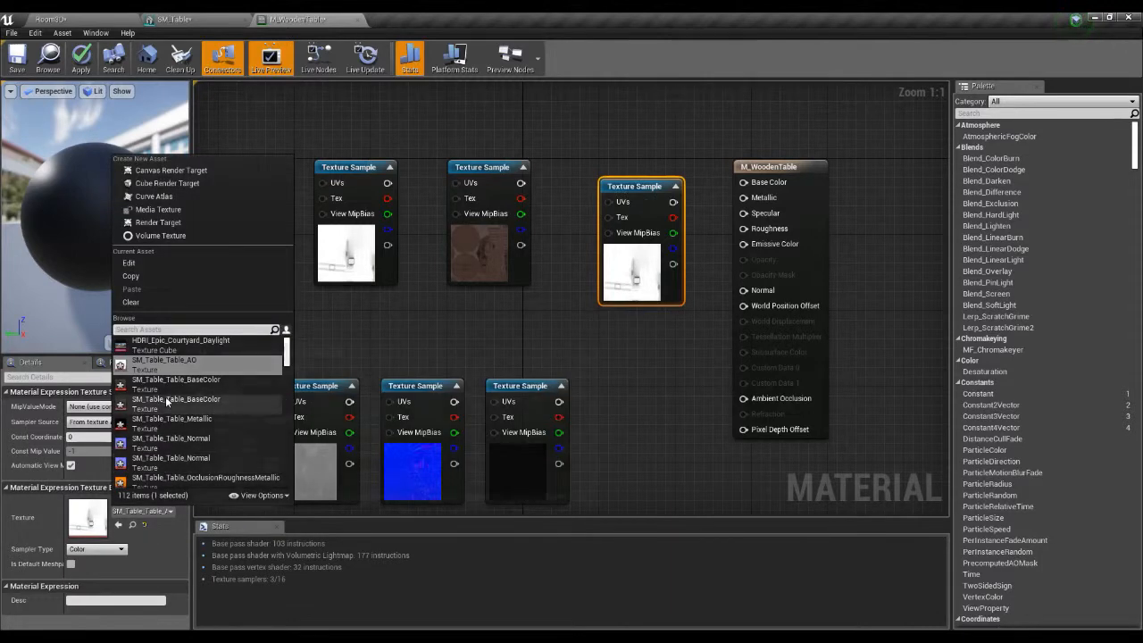
pyautogui.click(583, 386)
pyautogui.click(632, 188)
pyautogui.press('Delete')
# Select the BaseColor texture in the Non_Packed folder, add a Texture Sample node from it in M_WoodenTable, and delete the node
pyautogui.click(96, 21)
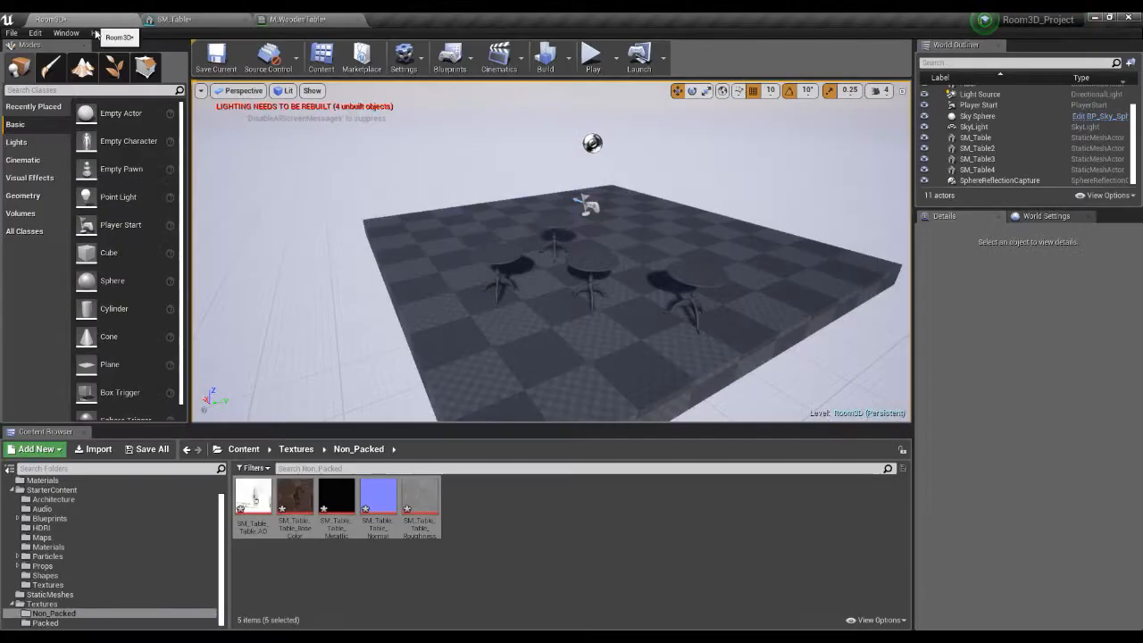
pyautogui.click(325, 549)
pyautogui.click(292, 504)
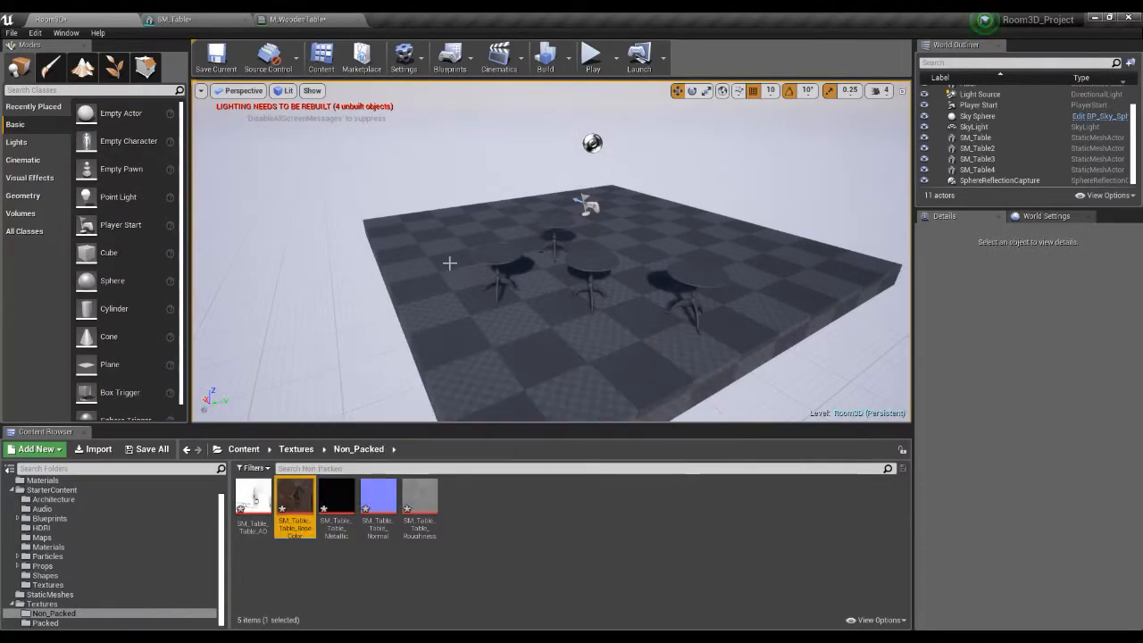
pyautogui.click(295, 18)
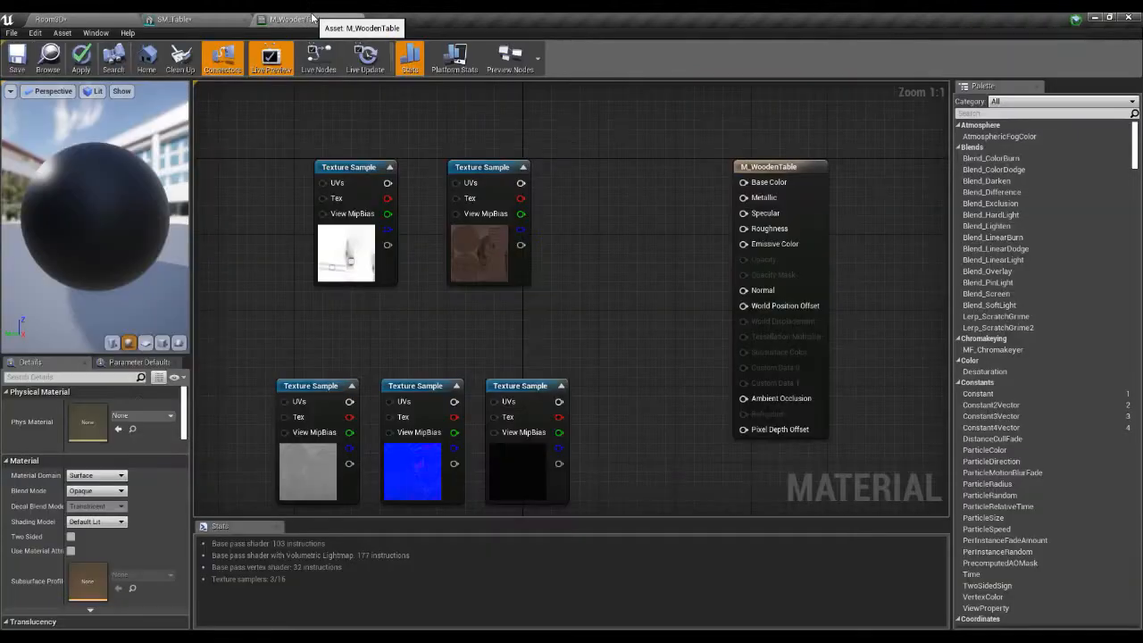
pyautogui.press('t')
pyautogui.click(635, 248)
pyautogui.moveTo(670, 249); pyautogui.dragTo(645, 210)
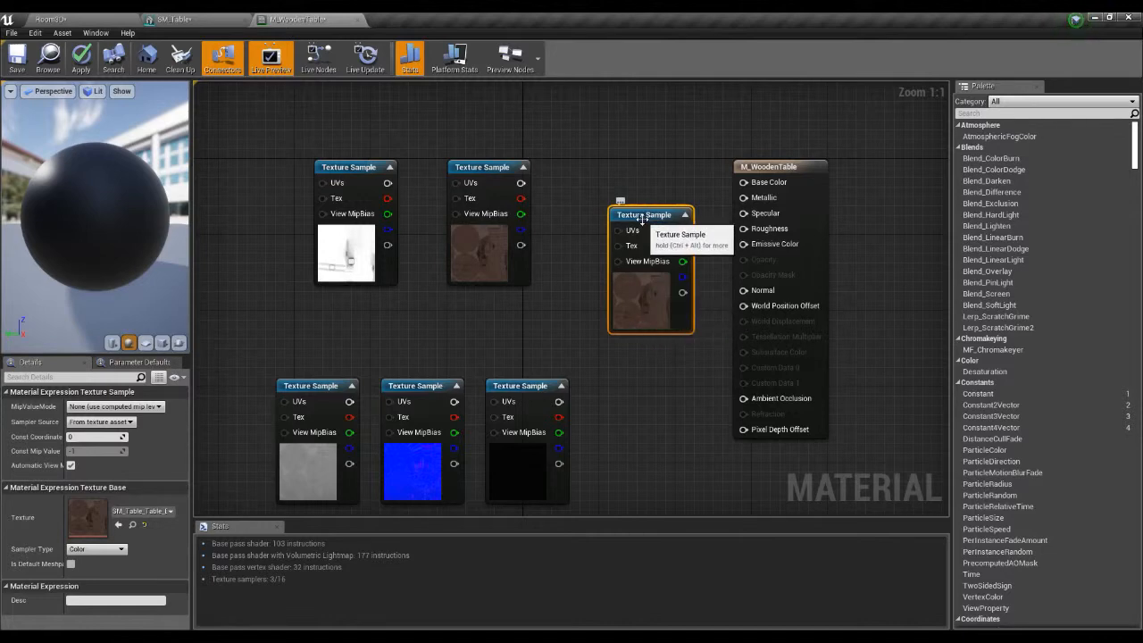
pyautogui.press('Delete')
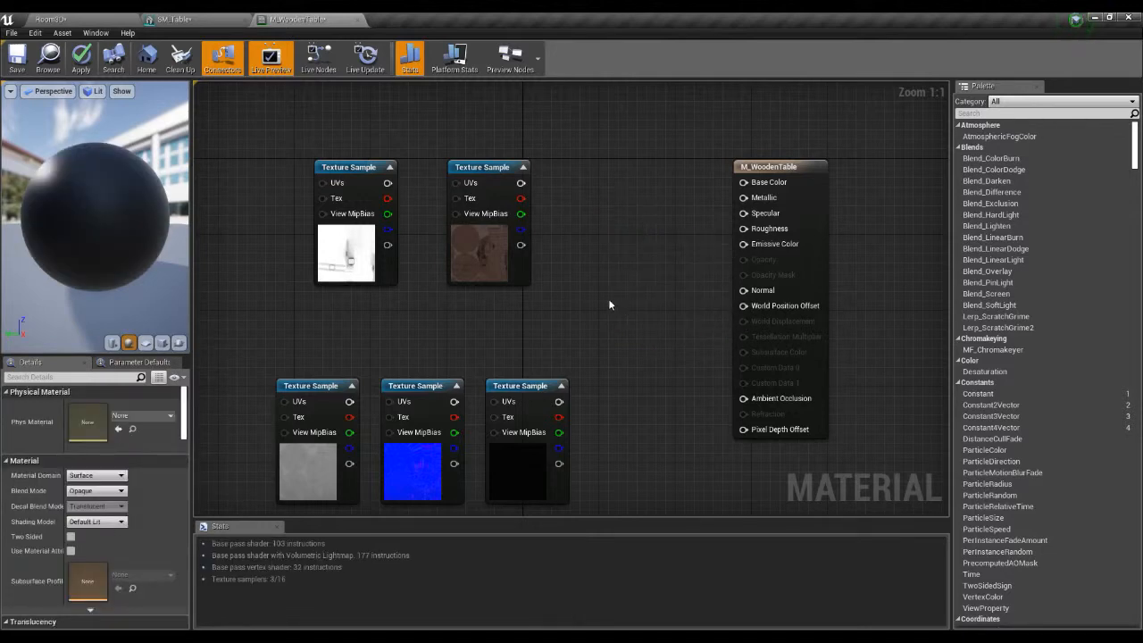
# Connect the BaseColor texture's RGB output to the material's Base Color input and place its node above the others
pyautogui.moveTo(767, 175); pyautogui.dragTo(785, 175)
pyautogui.moveTo(492, 274); pyautogui.dragTo(491, 214)
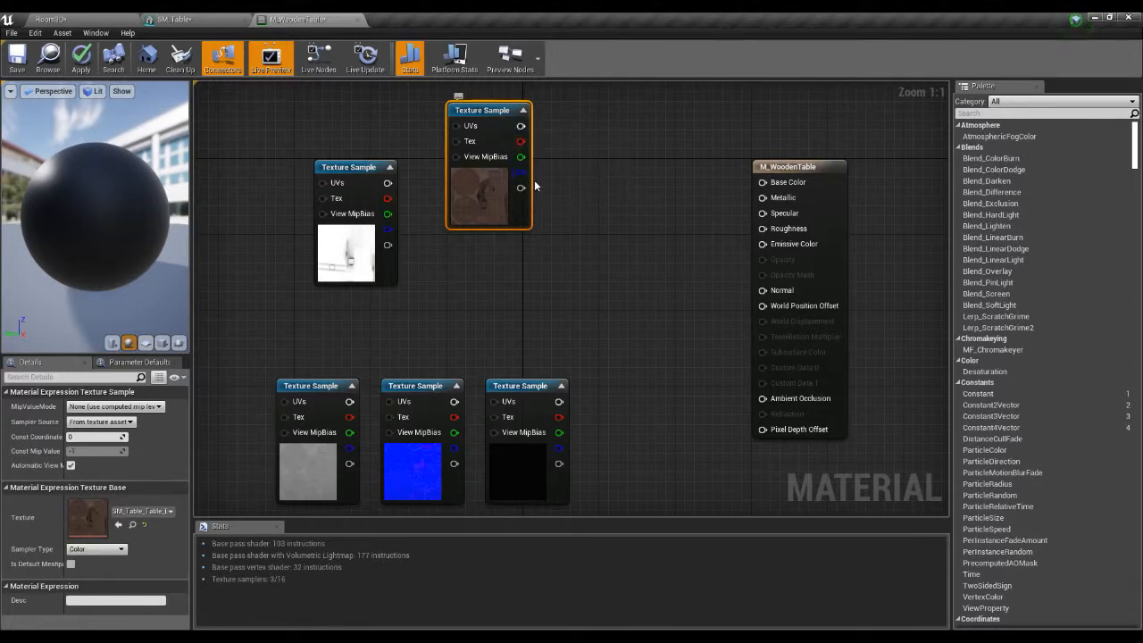
pyautogui.moveTo(521, 126); pyautogui.dragTo(762, 183)
pyautogui.moveTo(487, 108); pyautogui.dragTo(468, 89)
# Connect the AO texture's RGB output to the Ambient Occlusion input and place its node beside that input
pyautogui.moveTo(343, 260); pyautogui.dragTo(446, 299)
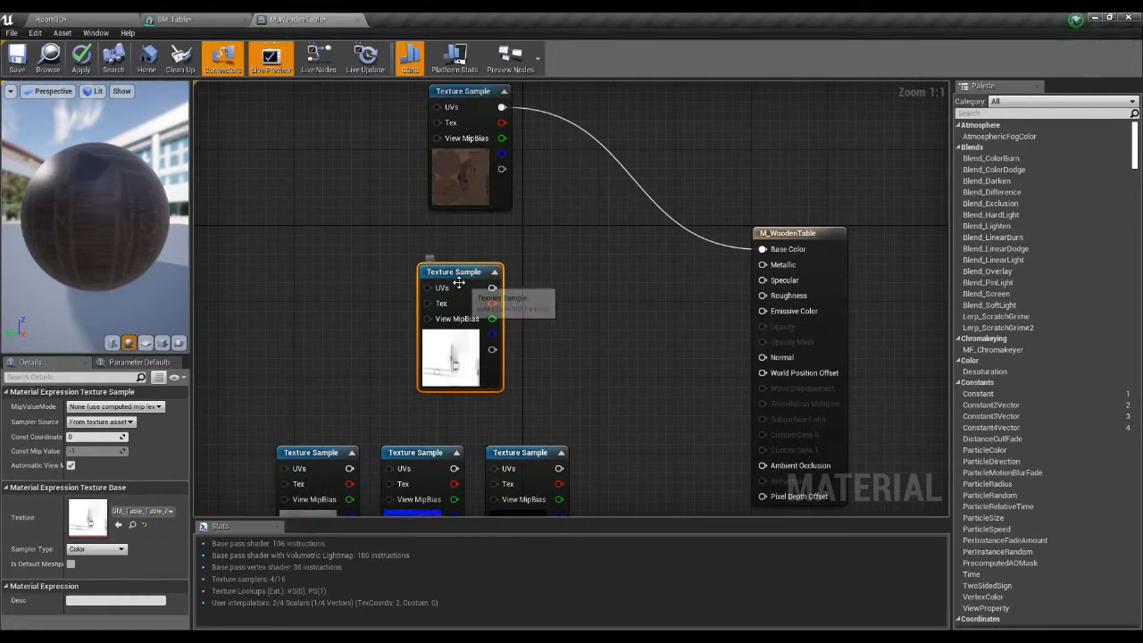
pyautogui.moveTo(492, 288); pyautogui.dragTo(762, 465)
pyautogui.moveTo(463, 274); pyautogui.dragTo(619, 465)
# Connect the Normal texture to the Normal input and the Roughness texture to the Roughness input
pyautogui.scroll(-1, 587, 393)
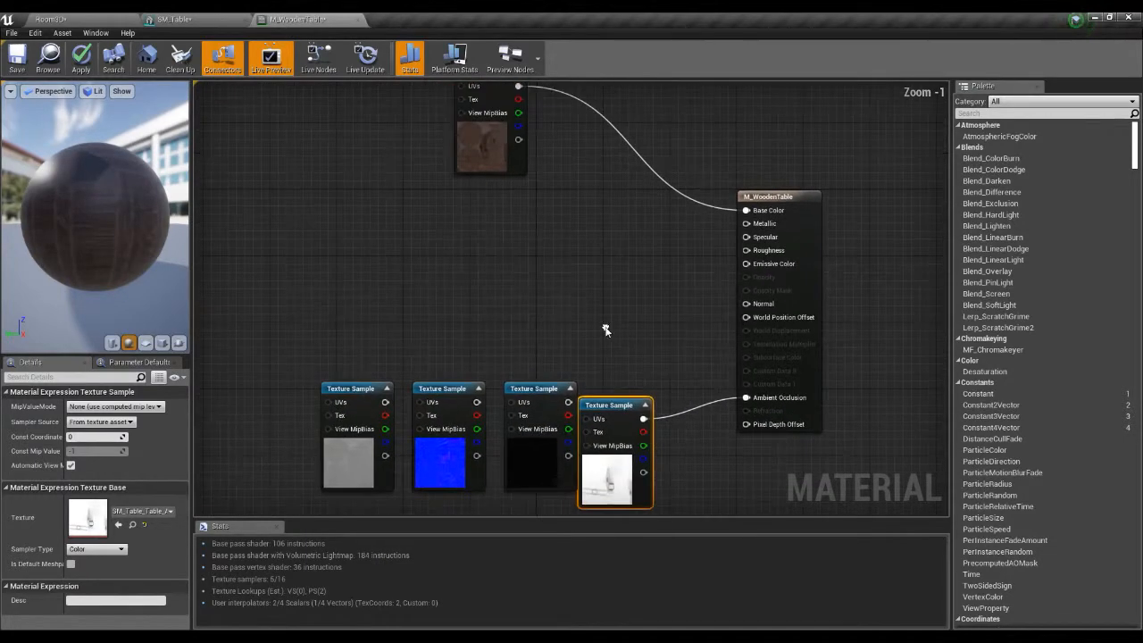
pyautogui.moveTo(595, 298)
pyautogui.mouseDown(button='right')
pyautogui.moveTo(724, 309)
pyautogui.moveTo(609, 303)
pyautogui.mouseUp(button='right')
pyautogui.scroll(-1, 603, 308)
pyautogui.scroll(1, 601, 306)
pyautogui.scroll(-1, 603, 309)
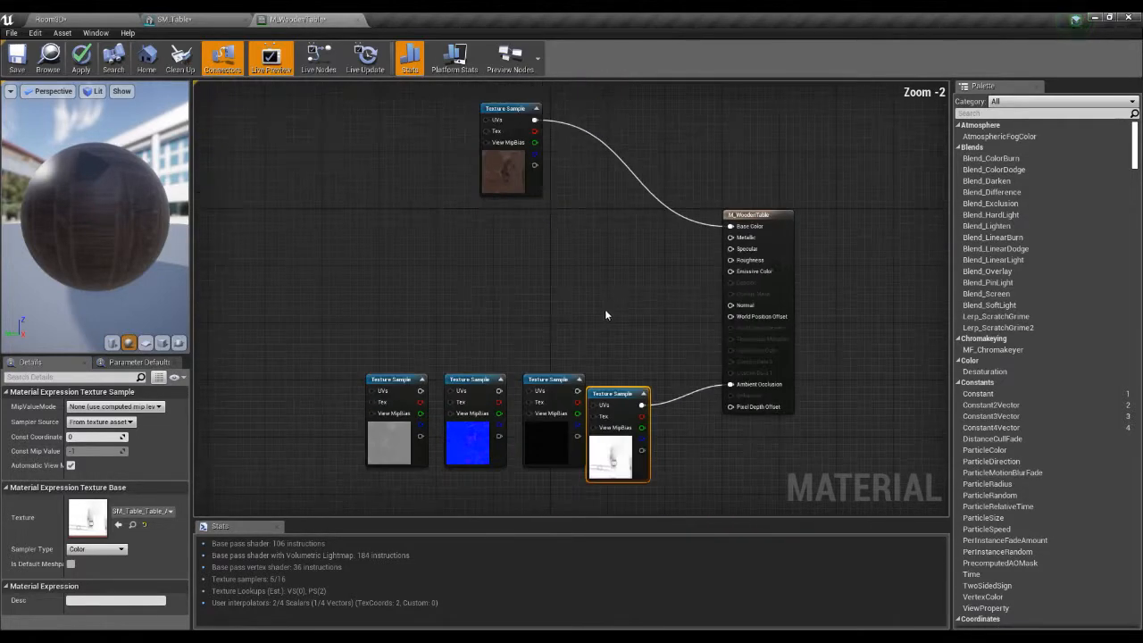
pyautogui.moveTo(508, 395); pyautogui.dragTo(732, 311)
pyautogui.moveTo(411, 386); pyautogui.dragTo(732, 265)
pyautogui.moveTo(428, 197); pyautogui.dragTo(406, 167)
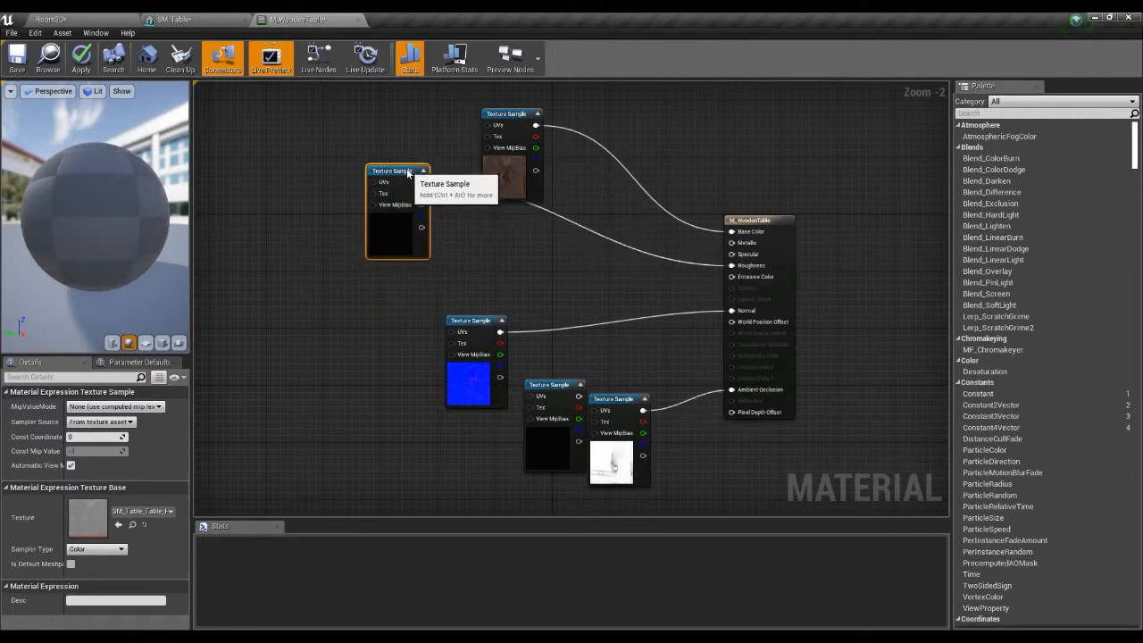
# Arrange the BaseColor, Roughness, Metallic and Normal texture nodes in a single column from top to bottom
pyautogui.moveTo(556, 384); pyautogui.dragTo(533, 250)
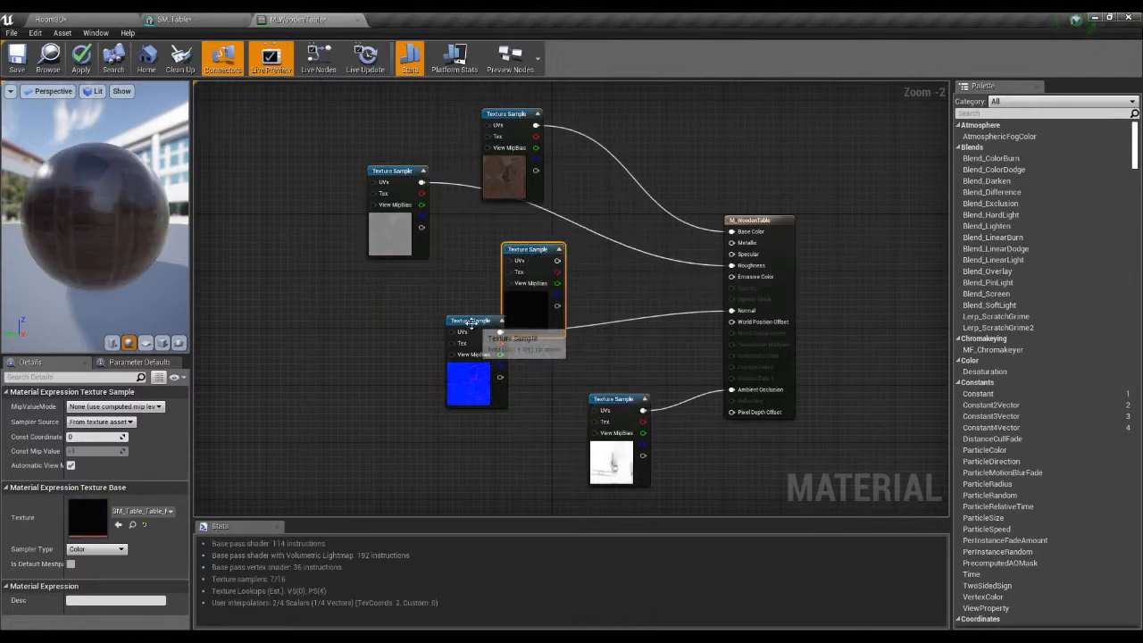
pyautogui.moveTo(471, 325); pyautogui.dragTo(420, 395)
pyautogui.moveTo(537, 256); pyautogui.dragTo(430, 284)
pyautogui.moveTo(399, 172); pyautogui.dragTo(429, 173)
pyautogui.moveTo(501, 107); pyautogui.dragTo(434, 397)
pyautogui.moveTo(633, 434); pyautogui.dragTo(592, 125, button='right')
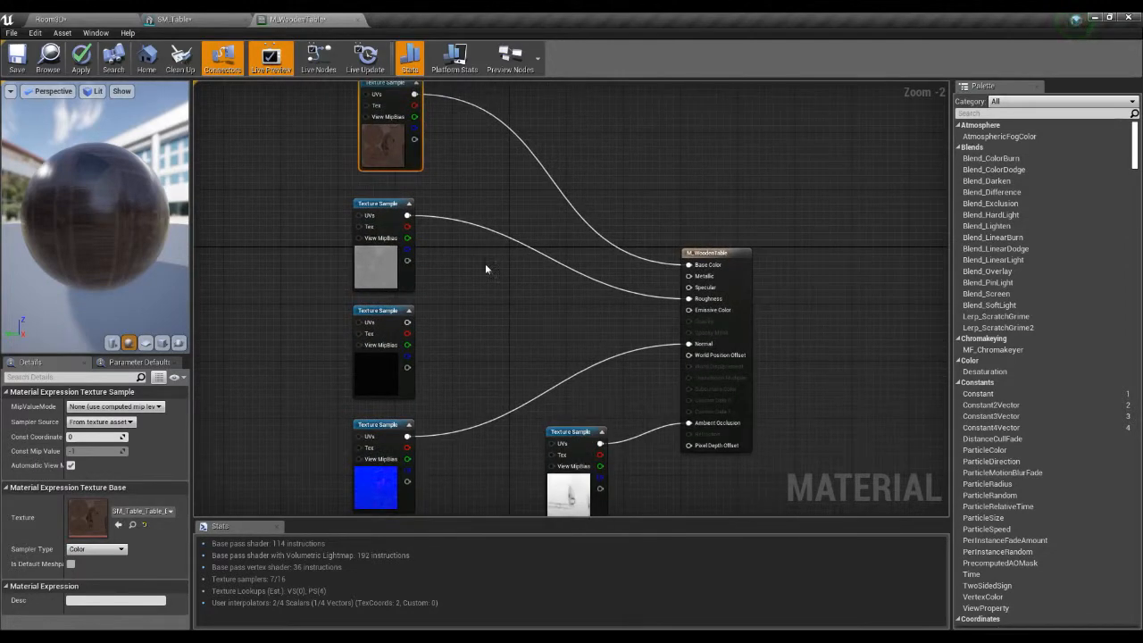
# Connect the Metallic texture to the Metallic input, save the M_WoodenTable material and rotate its preview sphere
pyautogui.moveTo(408, 323); pyautogui.dragTo(696, 277)
pyautogui.scroll(-1, 838, 333)
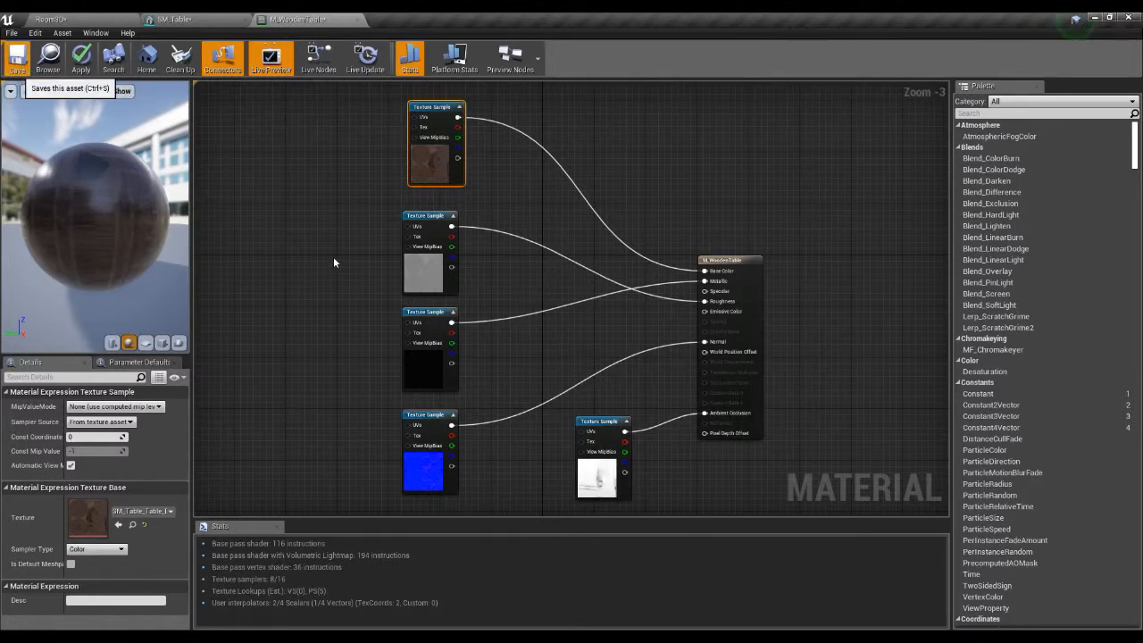
pyautogui.hotkey('ctrl', 's')
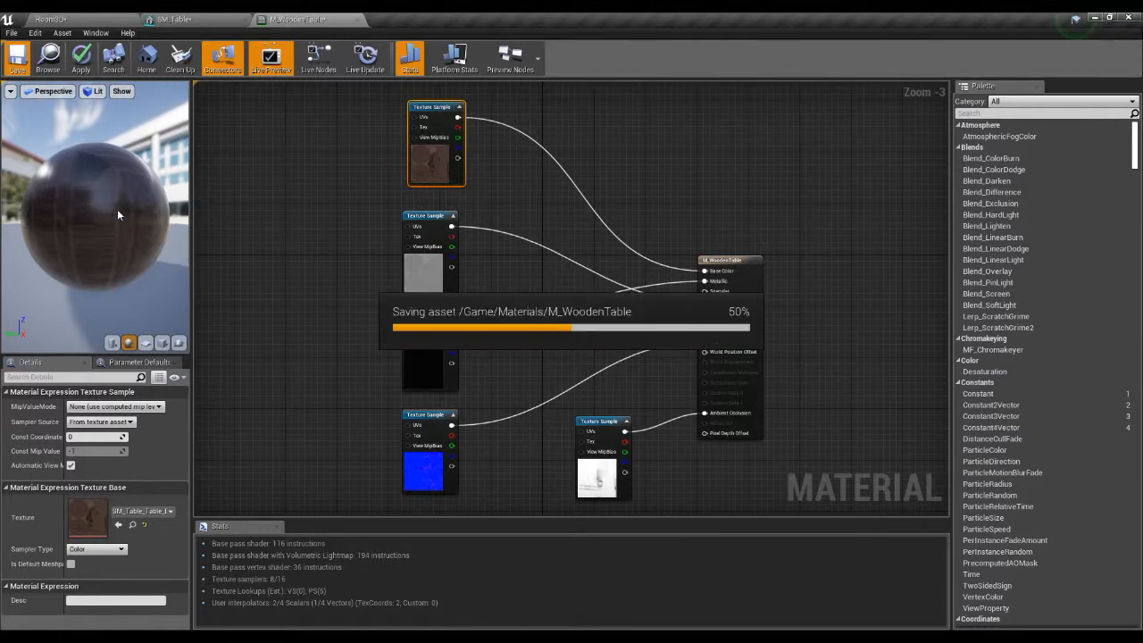
pyautogui.moveTo(117, 215); pyautogui.dragTo(63, 183)
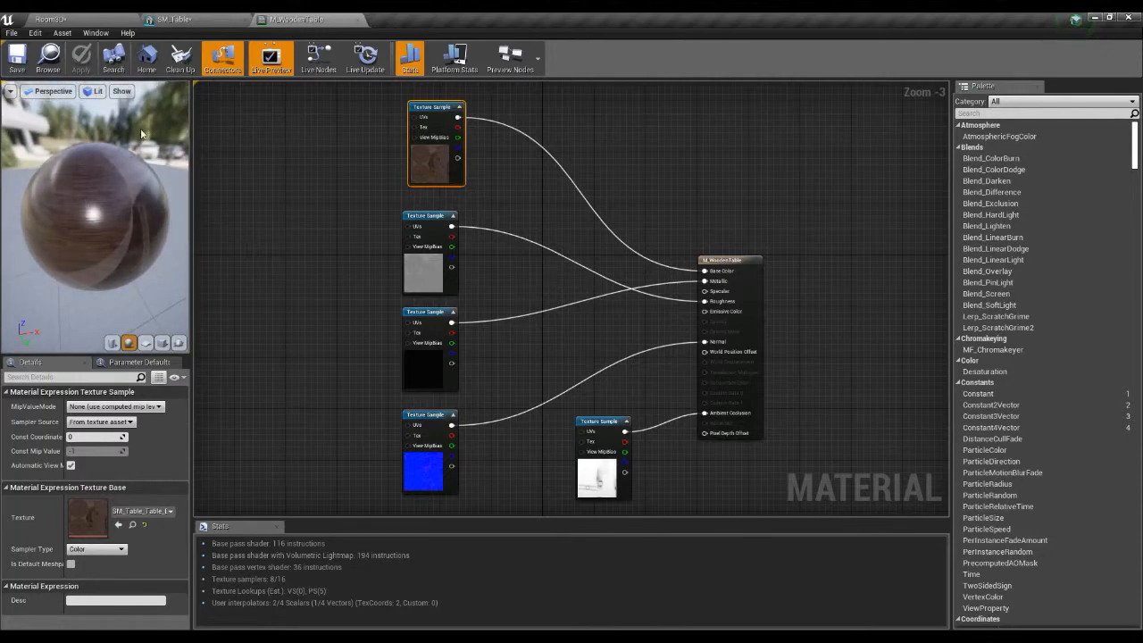
# Apply the M_WoodenTable material from the Materials folder to the middle table in the Room3D level
pyautogui.click(49, 19)
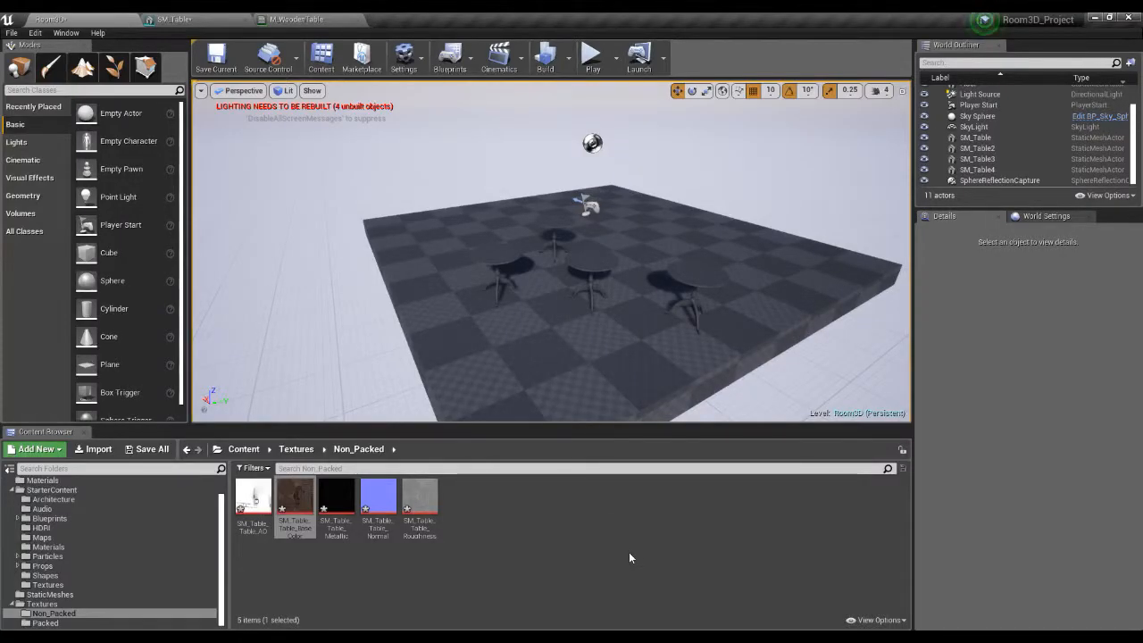
pyautogui.click(558, 549)
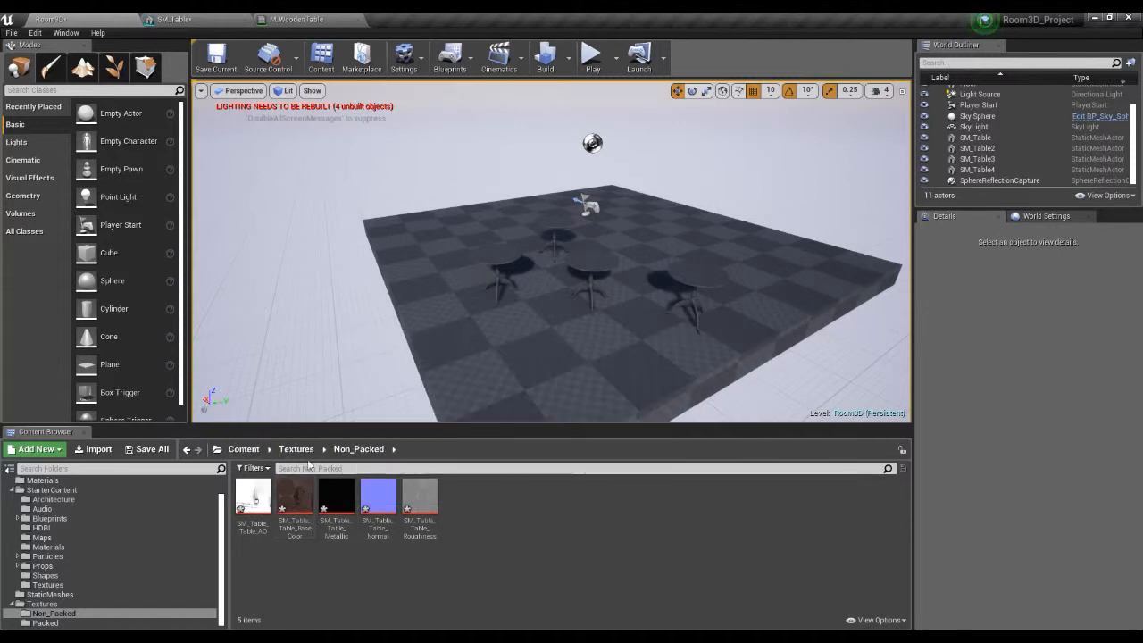
pyautogui.click(244, 449)
pyautogui.click(294, 497)
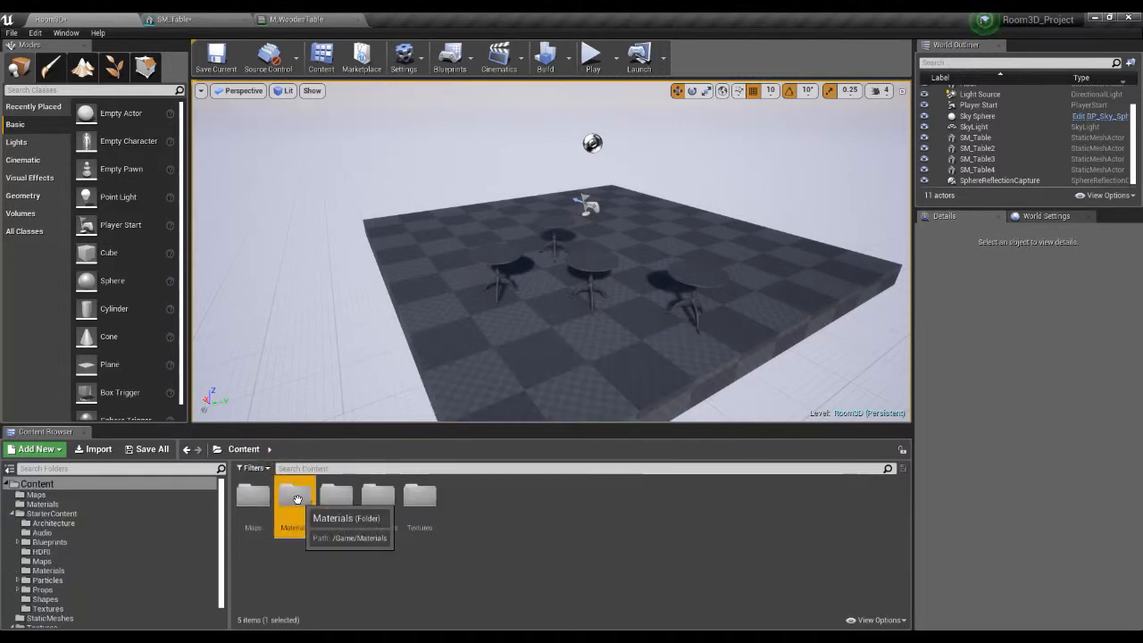
pyautogui.doubleClick(298, 513)
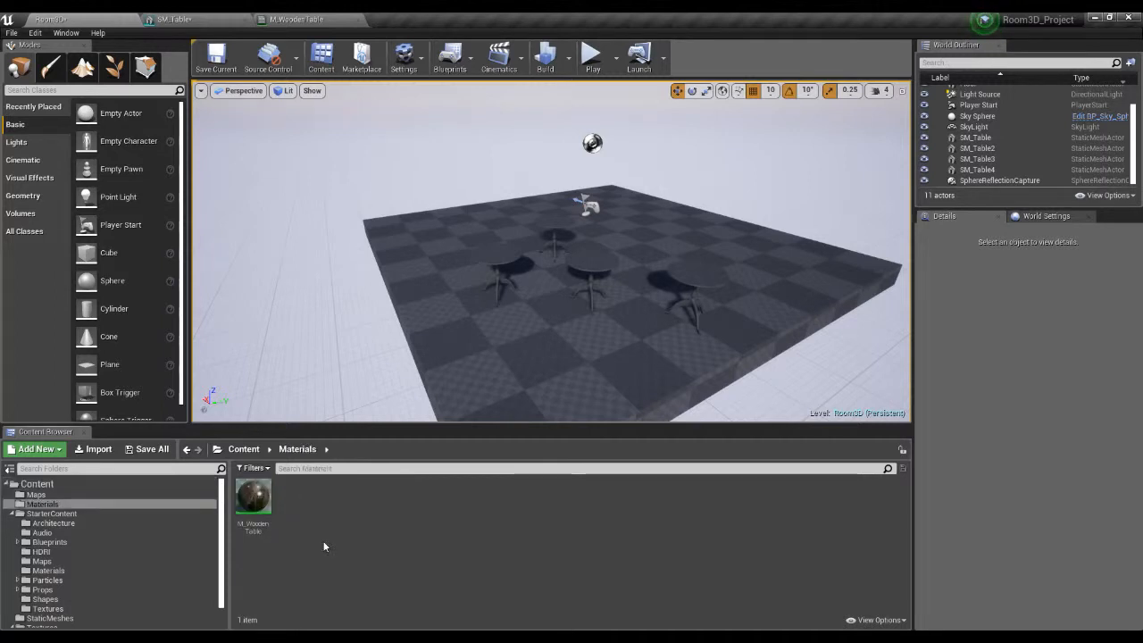
pyautogui.click(267, 507)
pyautogui.moveTo(267, 508); pyautogui.dragTo(596, 276)
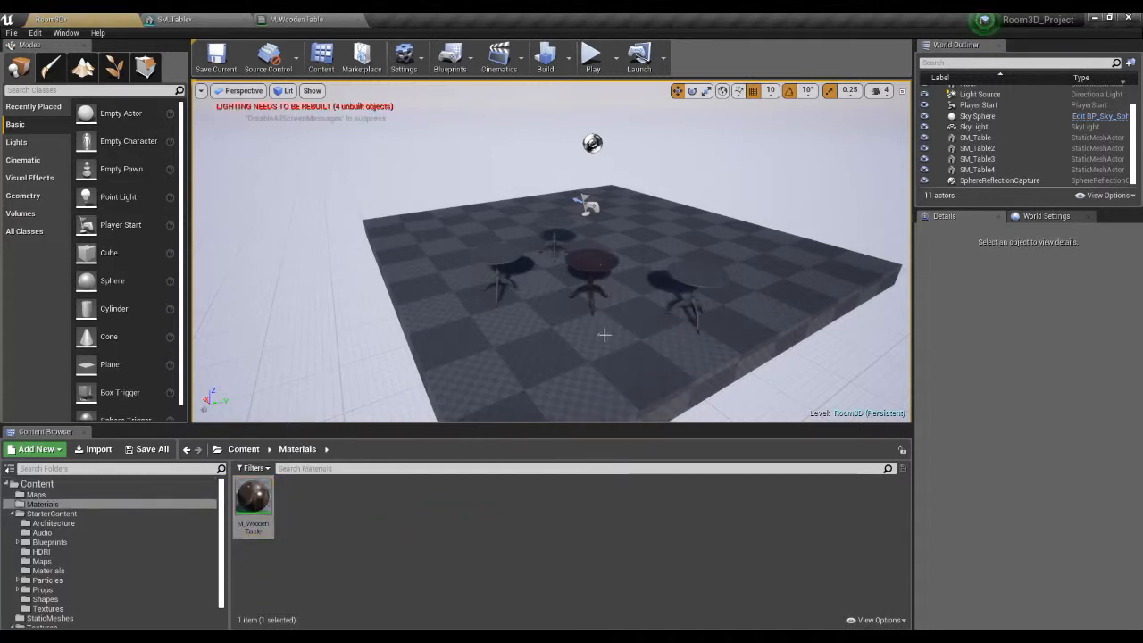
# Frame the middle table in the viewport and examine its wood material up close and from a distance
pyautogui.click(600, 262)
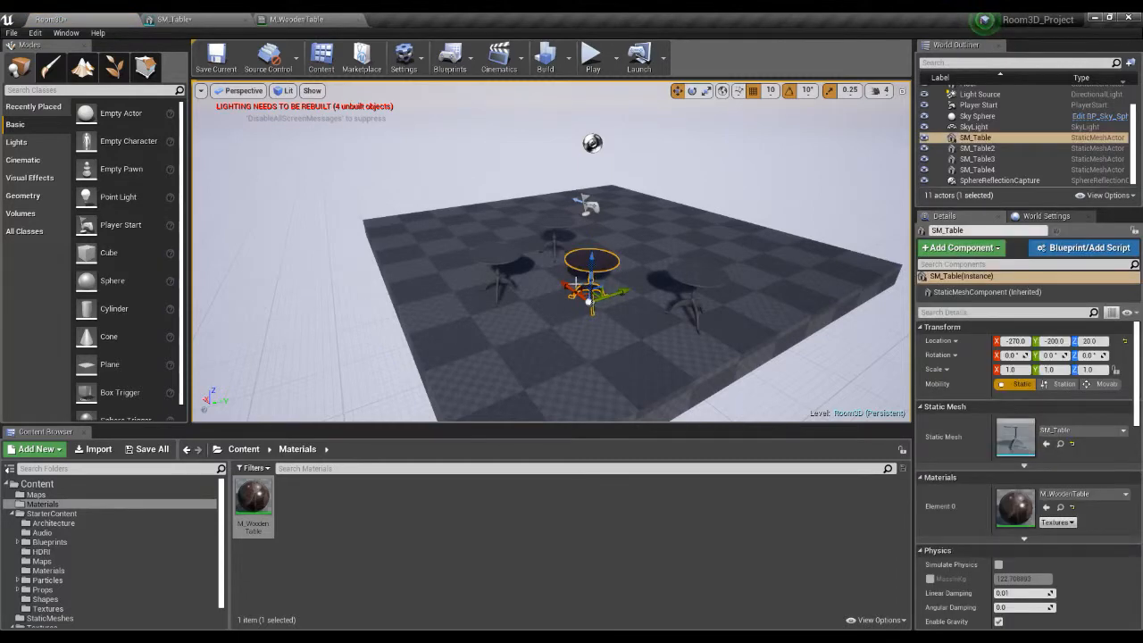
pyautogui.press('f')
pyautogui.click(691, 295)
pyautogui.keyDown('alt'); pyautogui.moveTo(668, 270); pyautogui.dragTo(666, 333); pyautogui.keyUp('alt')
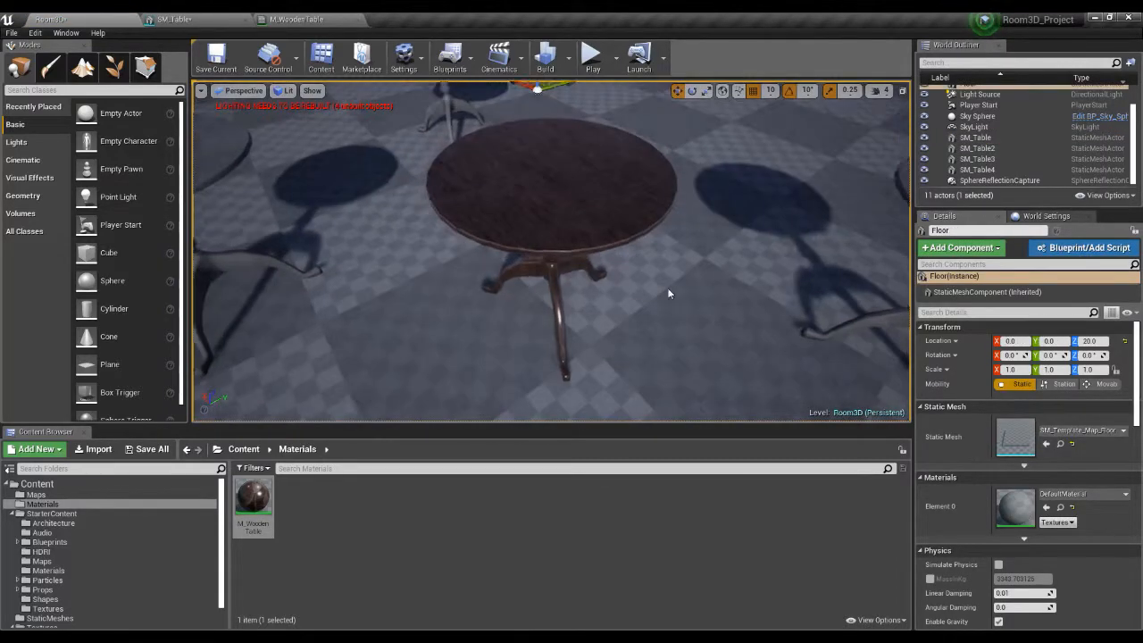
pyautogui.scroll(-5, 665, 266)
pyautogui.keyDown('alt'); pyautogui.moveTo(665, 266); pyautogui.dragTo(627, 280); pyautogui.keyUp('alt')
pyautogui.scroll(-5, 675, 243)
# Try to assign M_WoodenTable to SM_Table3 by searching its Element 0 material choices for "m_woo"
pyautogui.click(591, 258)
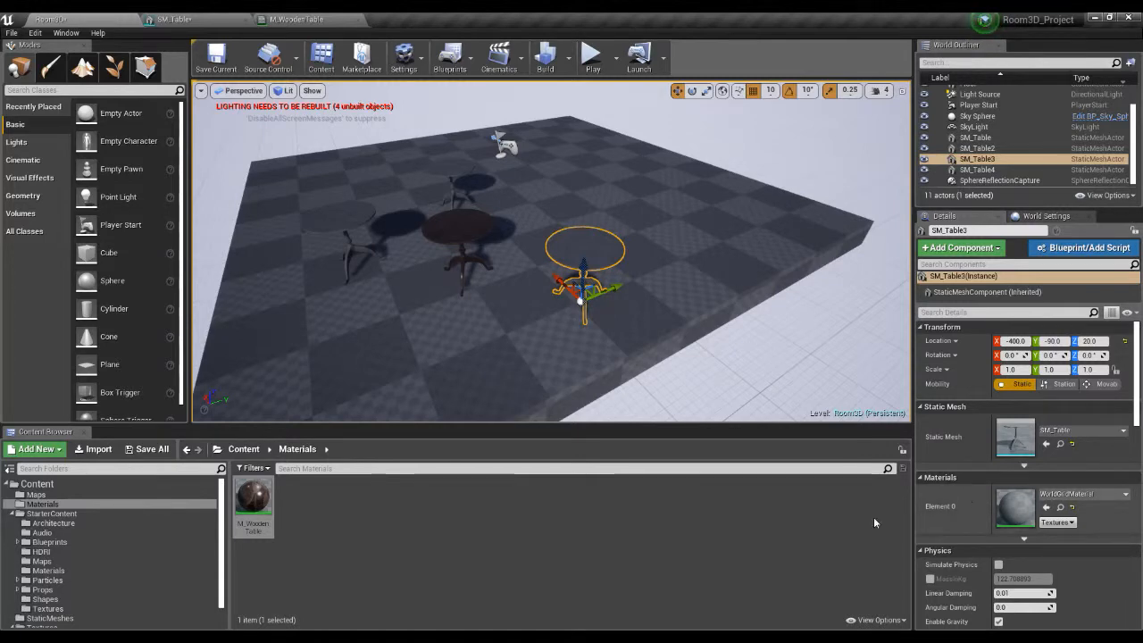
pyautogui.click(1067, 496)
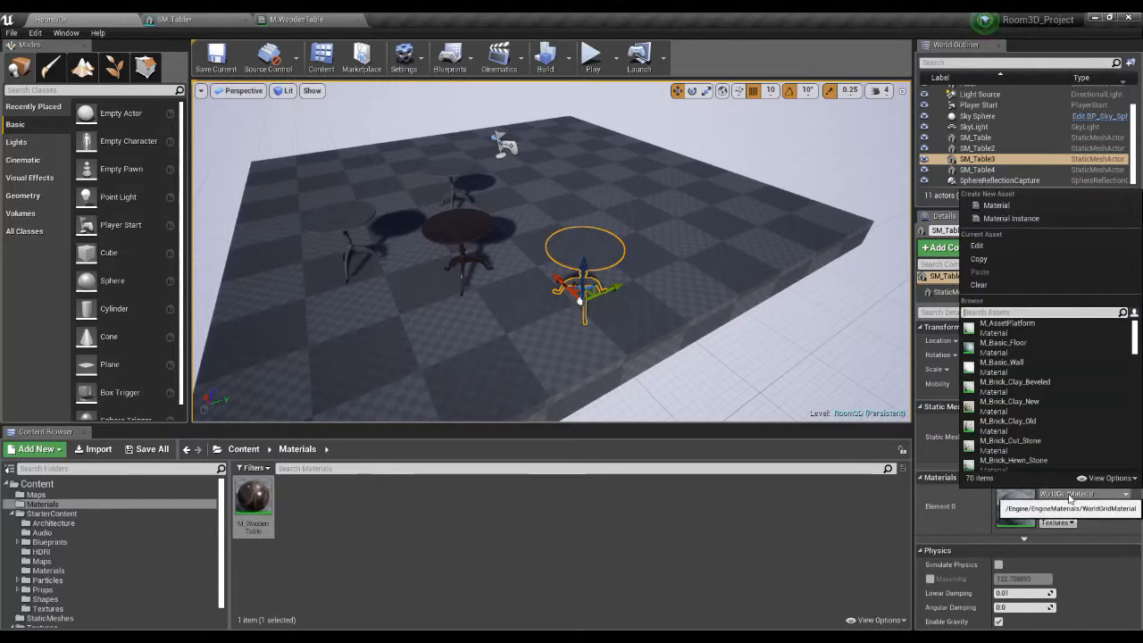
pyautogui.write('m')
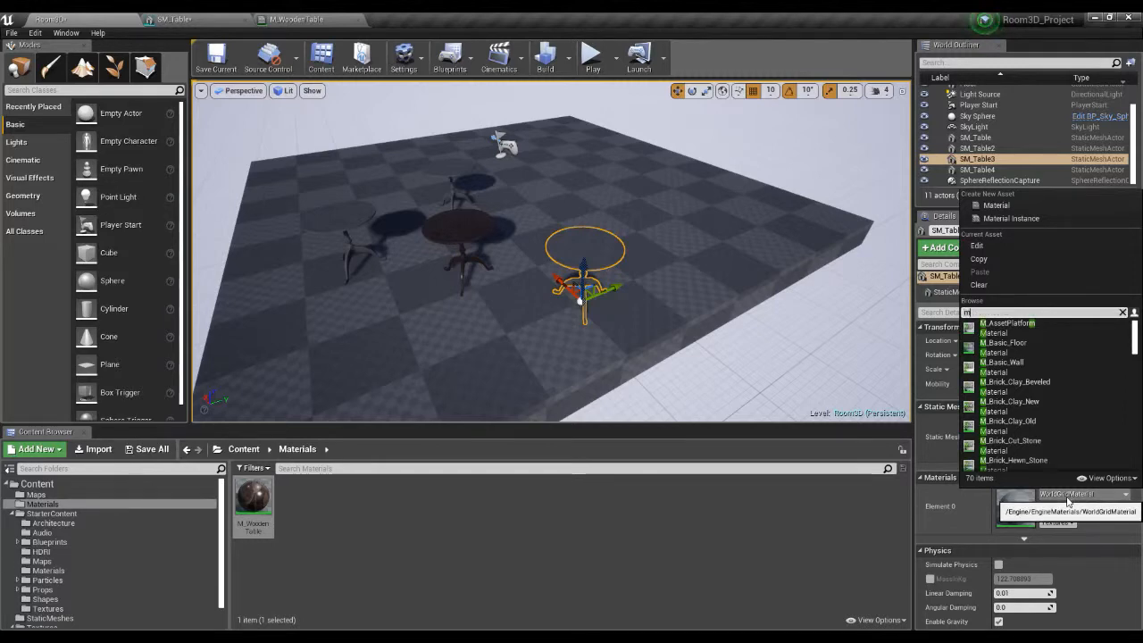
pyautogui.write('_tabl')
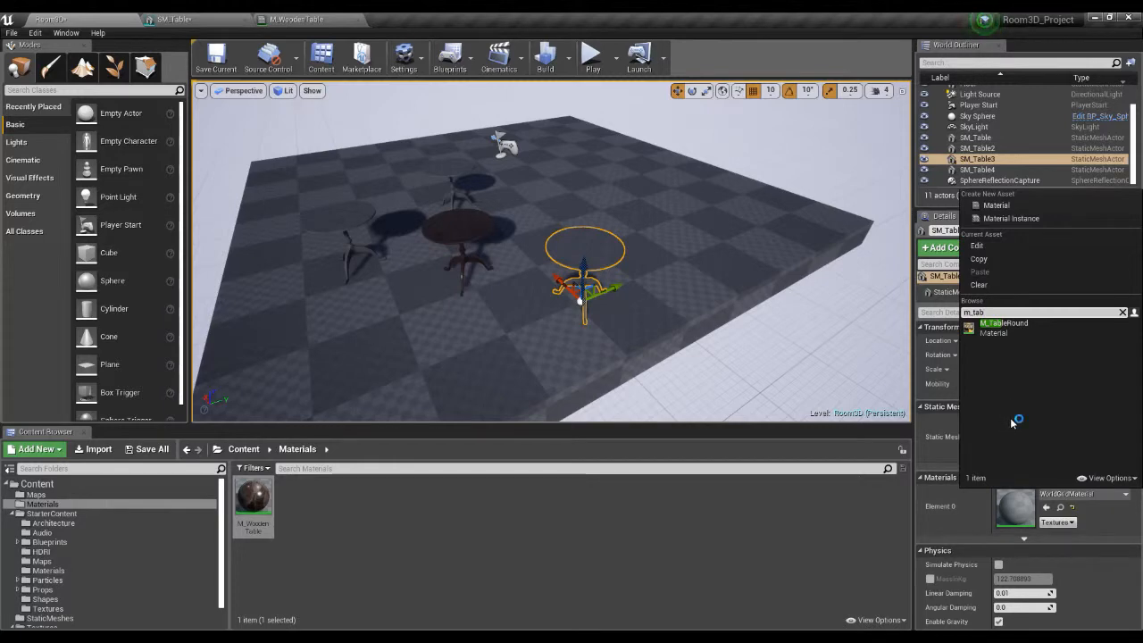
pyautogui.press('BackSpace')
pyautogui.press('BackSpace')
pyautogui.write('woo')
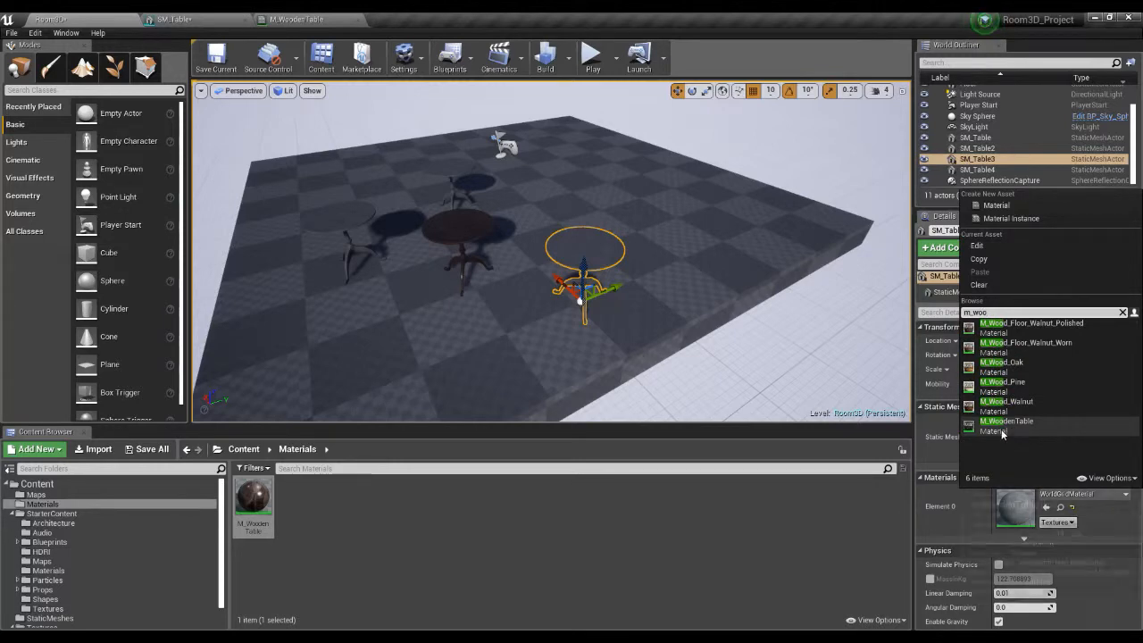
pyautogui.click(1000, 429)
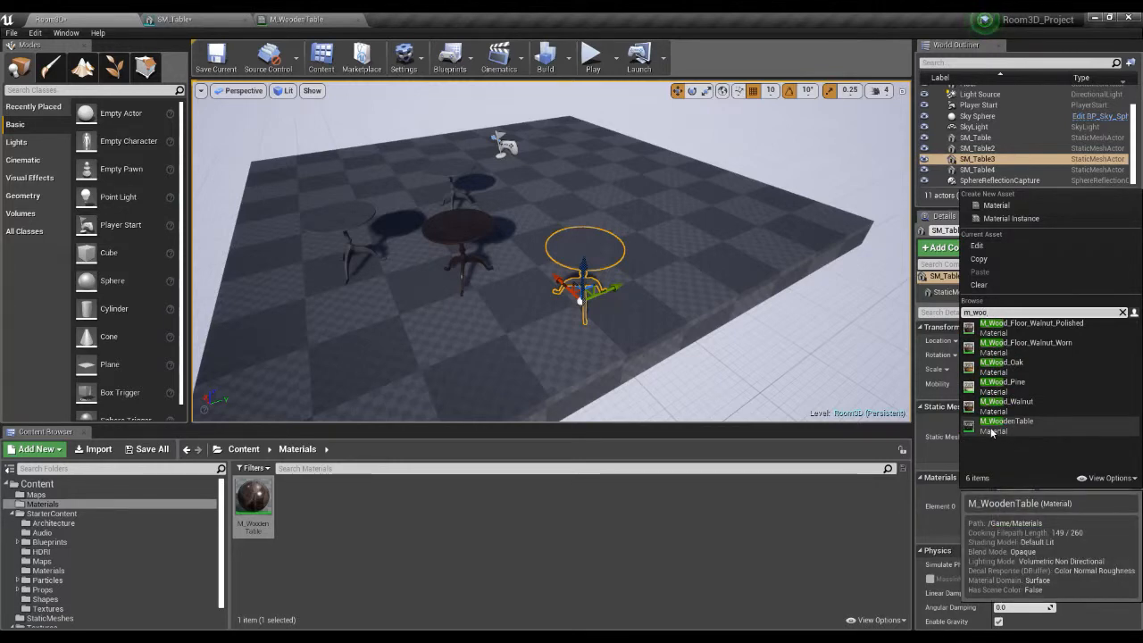
pyautogui.click(531, 528)
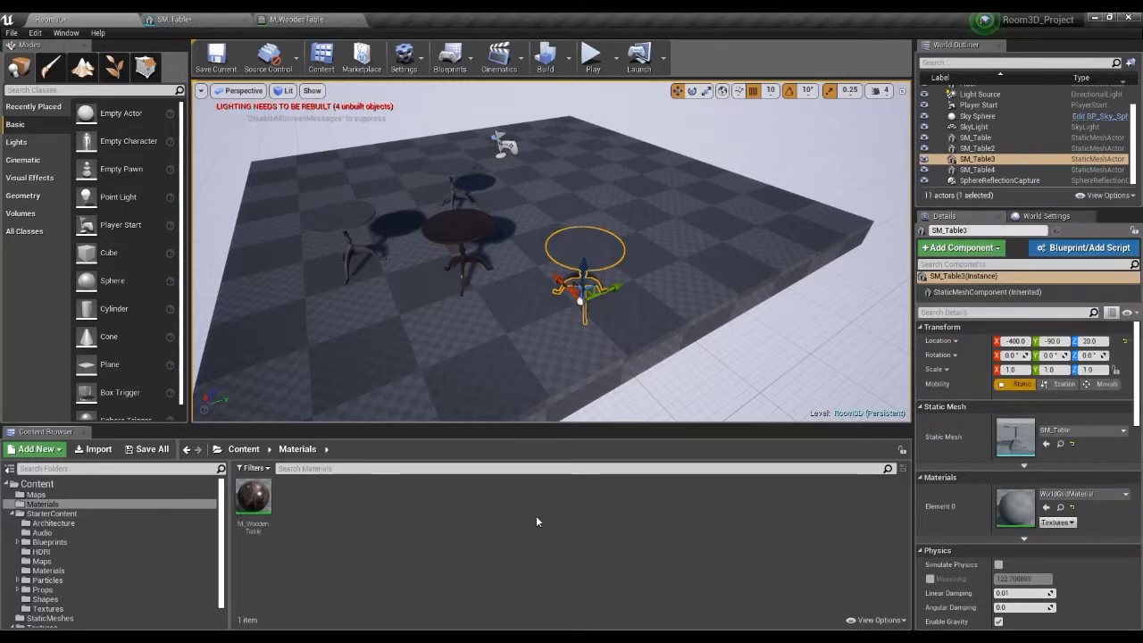
# Assign the M_WoodenTable asset selected in the Materials folder to SM_Table3's Element 0 material slot
pyautogui.click(252, 498)
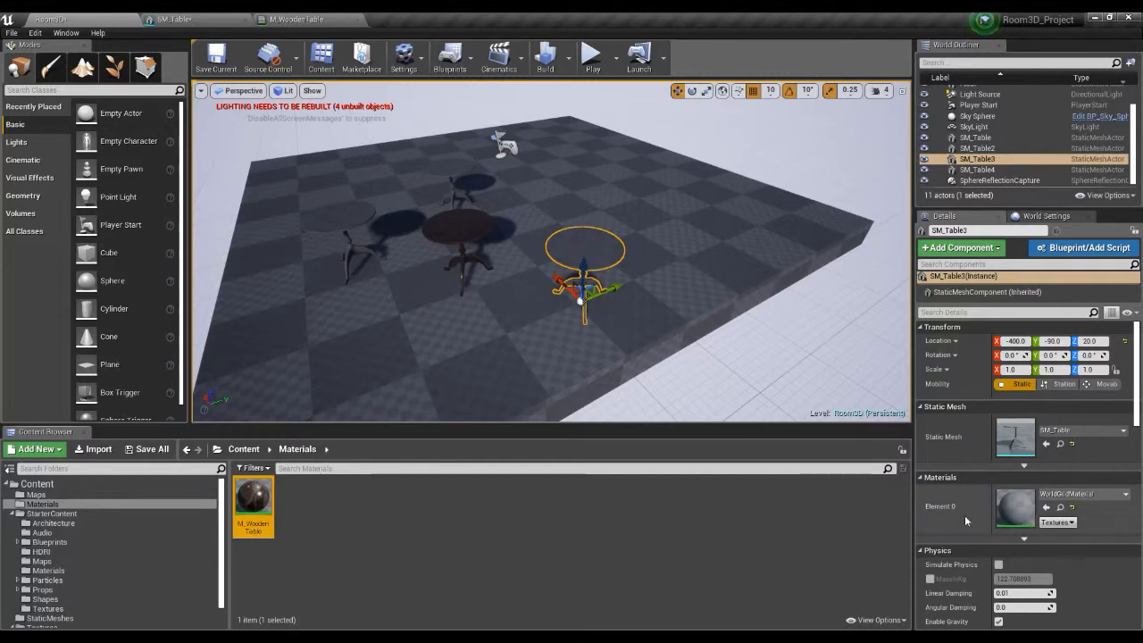
pyautogui.click(1048, 509)
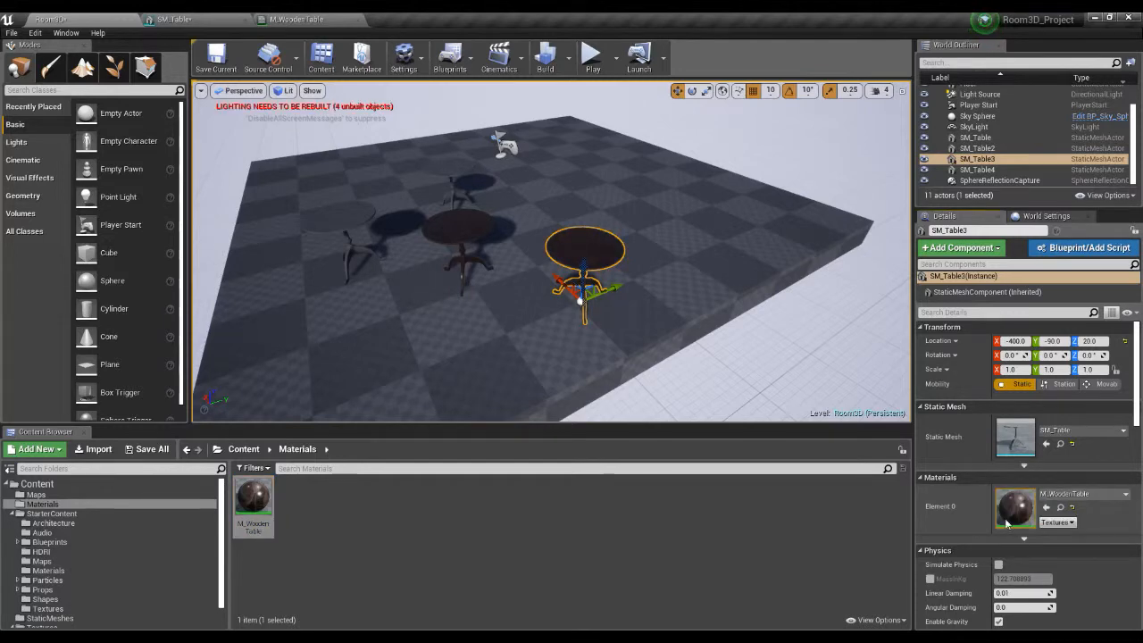
pyautogui.click(487, 557)
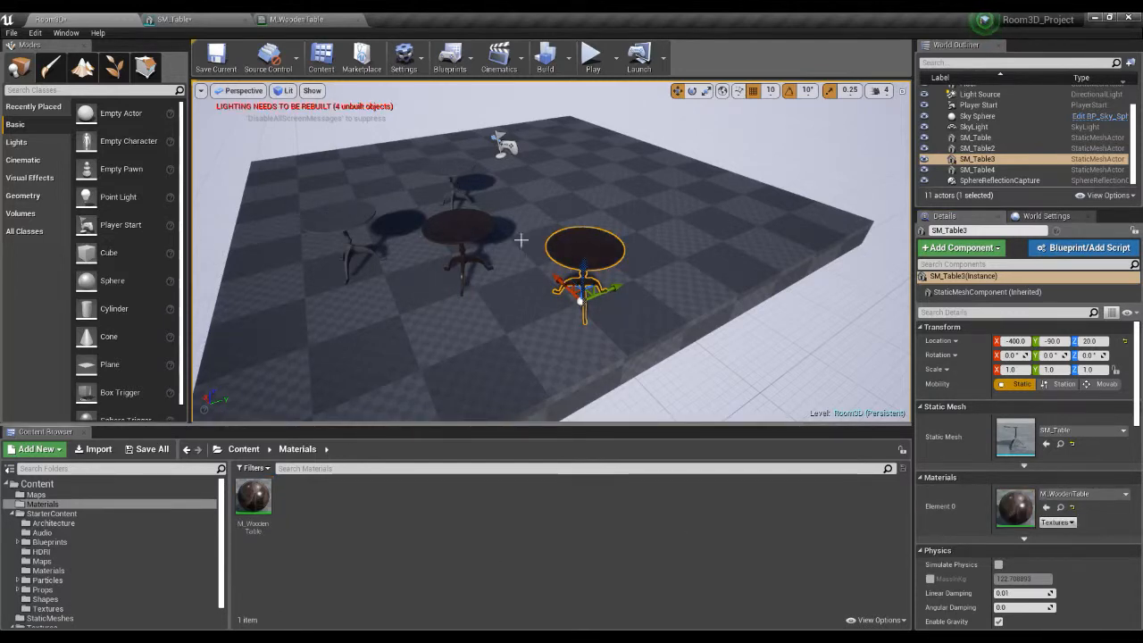
# Select SM_Table2 in the level, and open the SM_Table static mesh from the StaticMeshes folder for editing
pyautogui.click(333, 220)
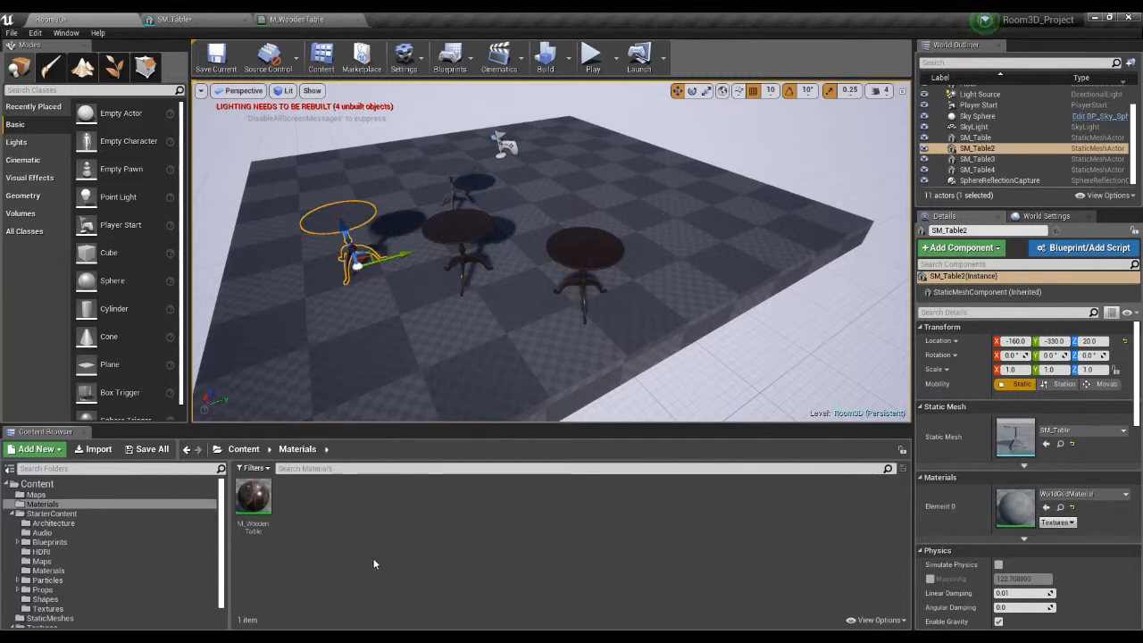
pyautogui.click(243, 450)
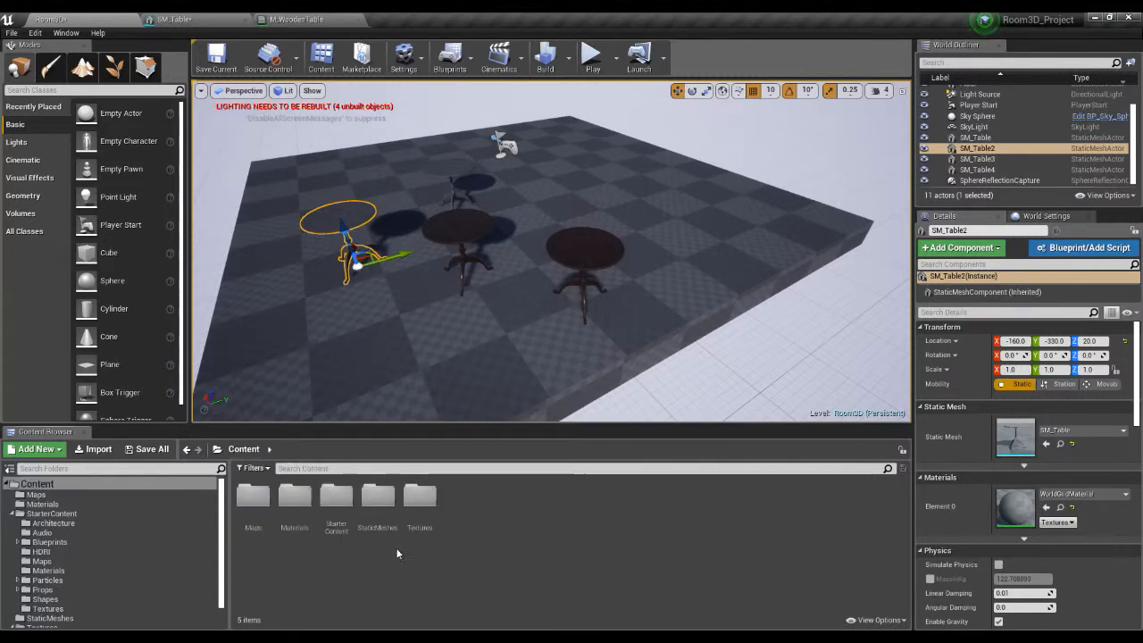
pyautogui.doubleClick(378, 494)
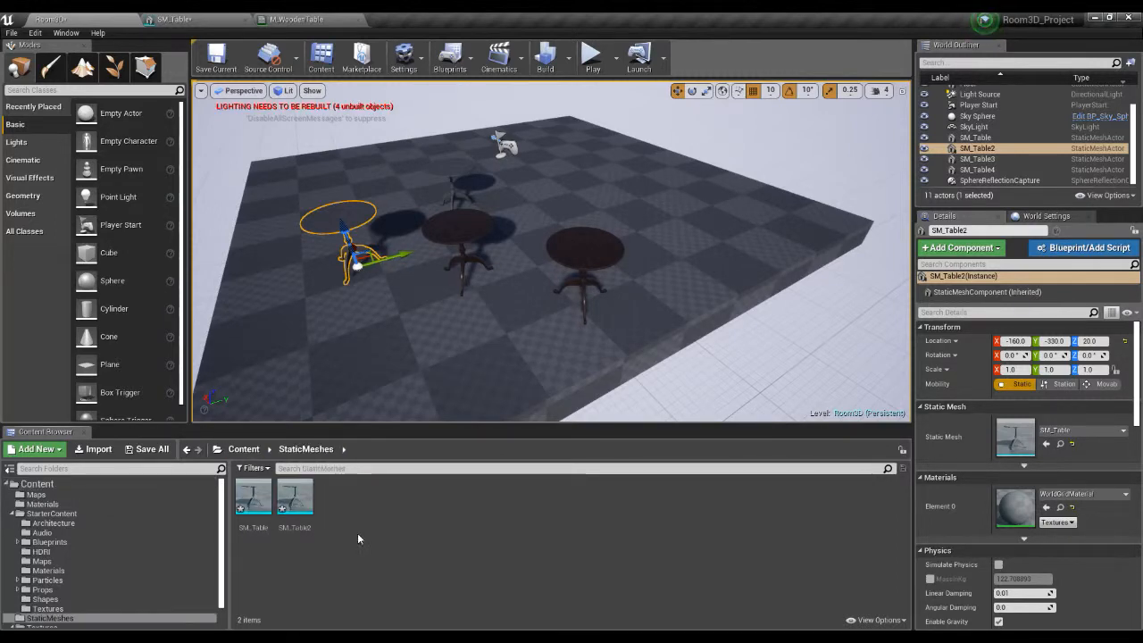
pyautogui.doubleClick(253, 496)
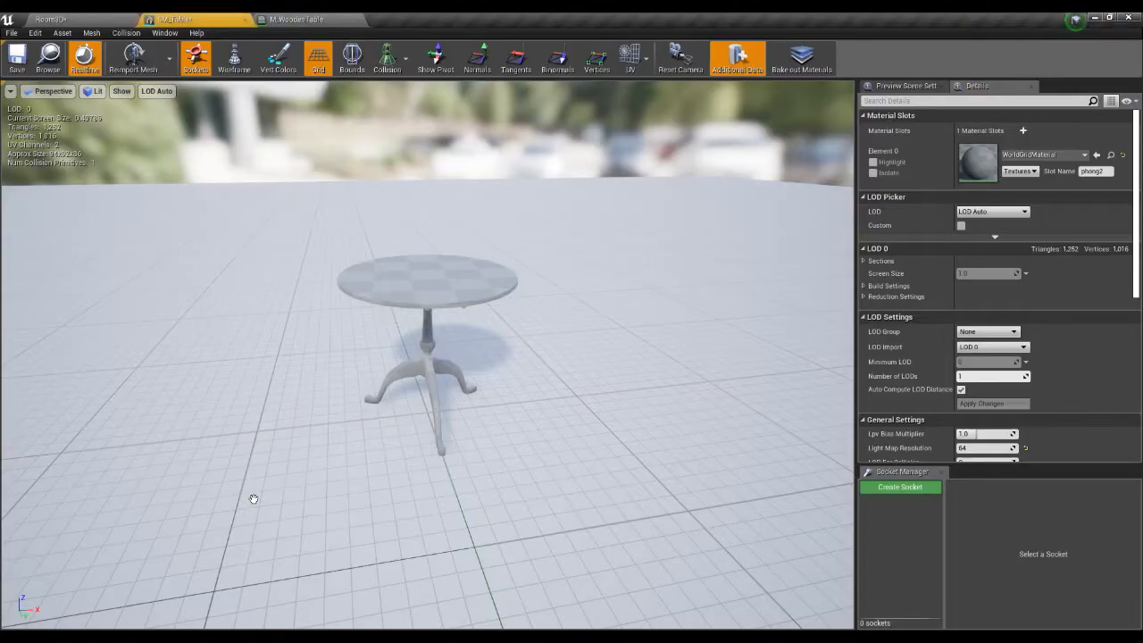
pyautogui.moveTo(455, 353); pyautogui.dragTo(461, 311)
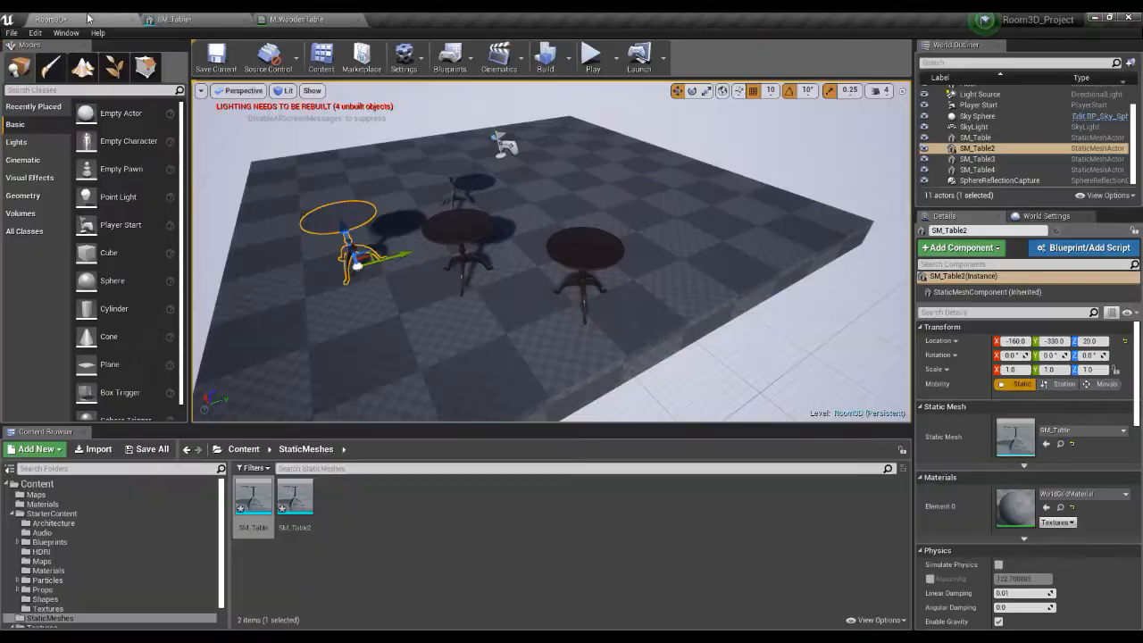
# Assign the M_WoodenTable asset from the Materials folder to the SM_Table mesh's Element 0 slot and save the mesh
pyautogui.click(237, 450)
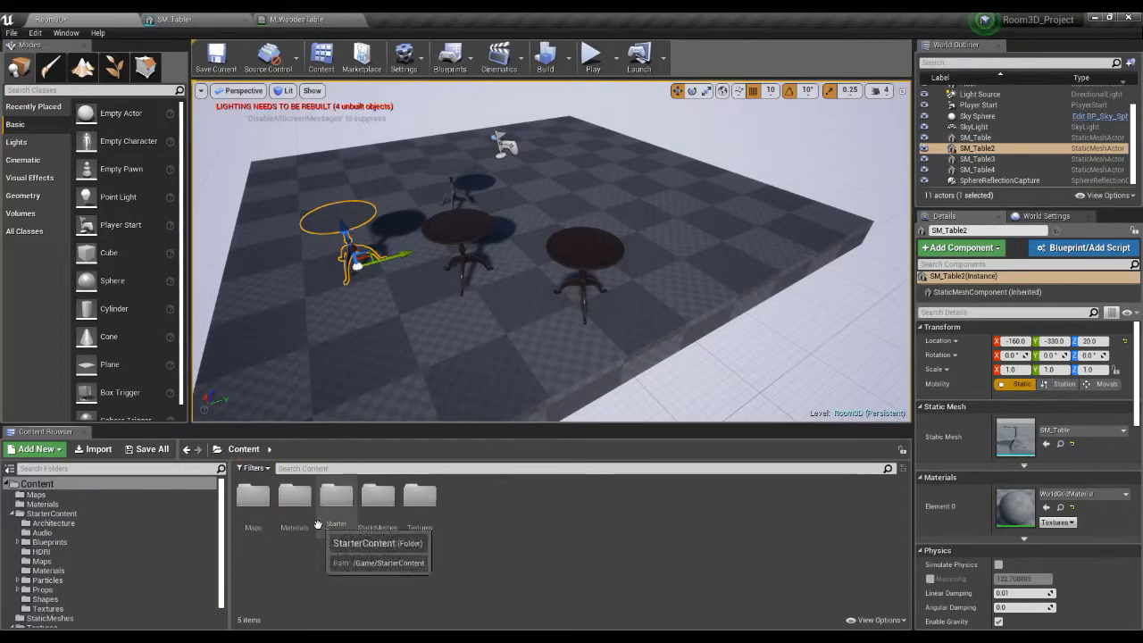
pyautogui.doubleClick(295, 494)
pyautogui.click(261, 494)
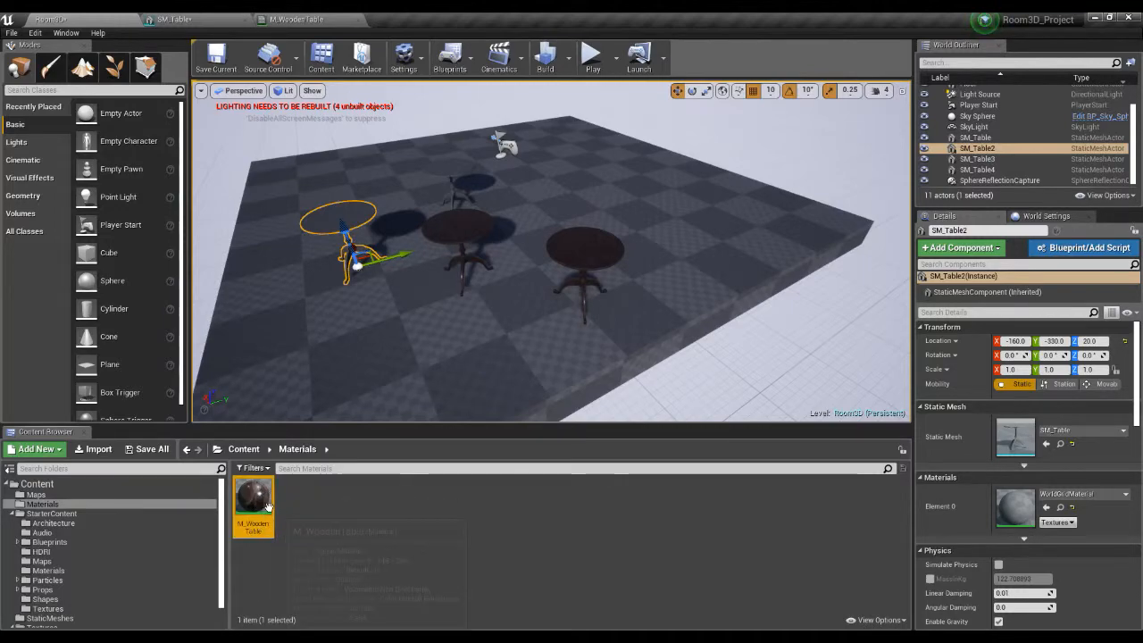
pyautogui.click(297, 19)
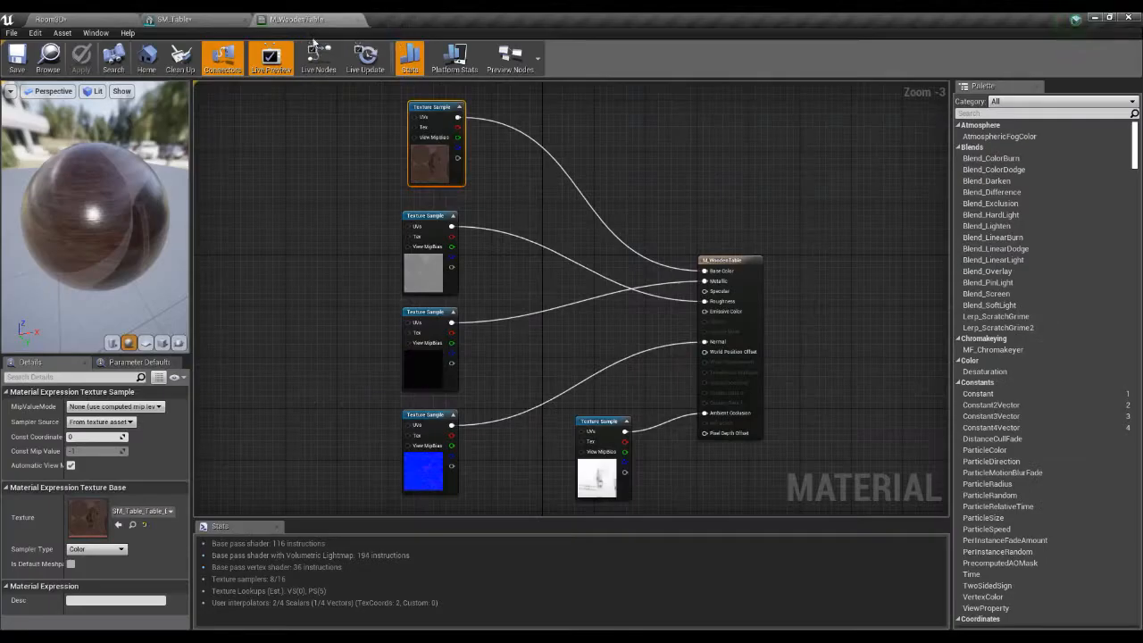
pyautogui.click(189, 19)
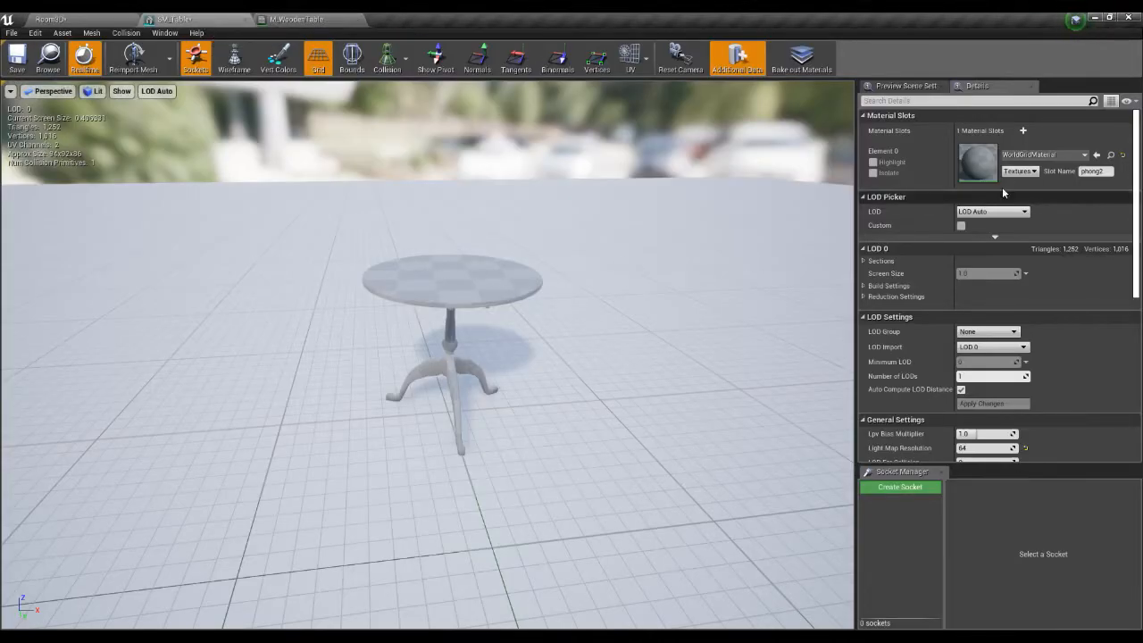
pyautogui.click(1098, 156)
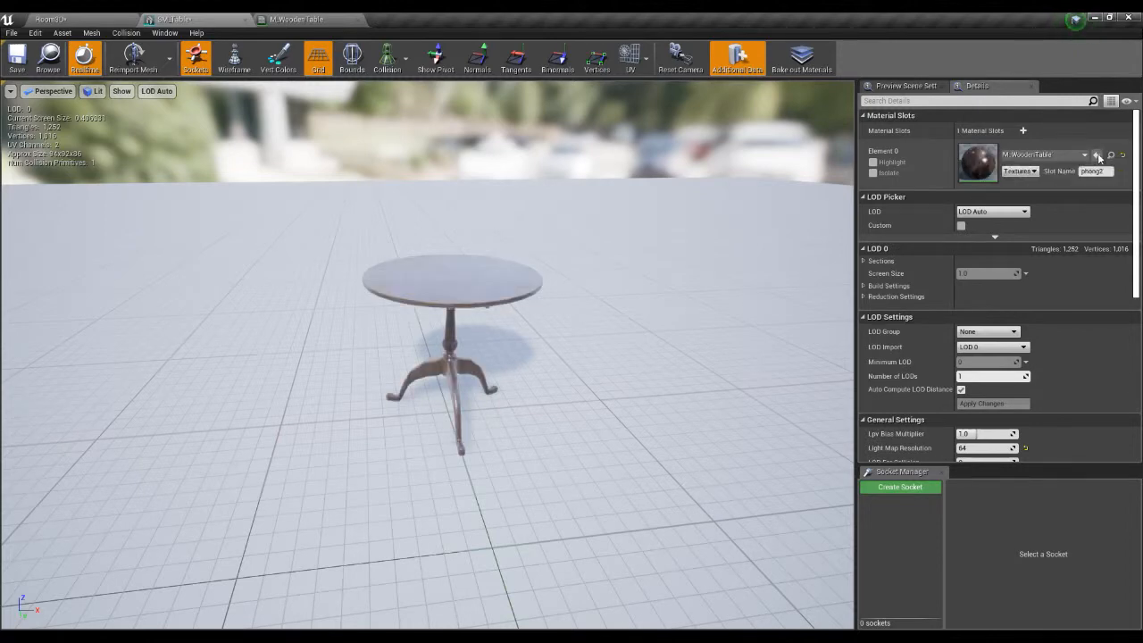
pyautogui.moveTo(552, 333); pyautogui.dragTo(648, 393)
pyautogui.moveTo(552, 332); pyautogui.dragTo(512, 304, button='right')
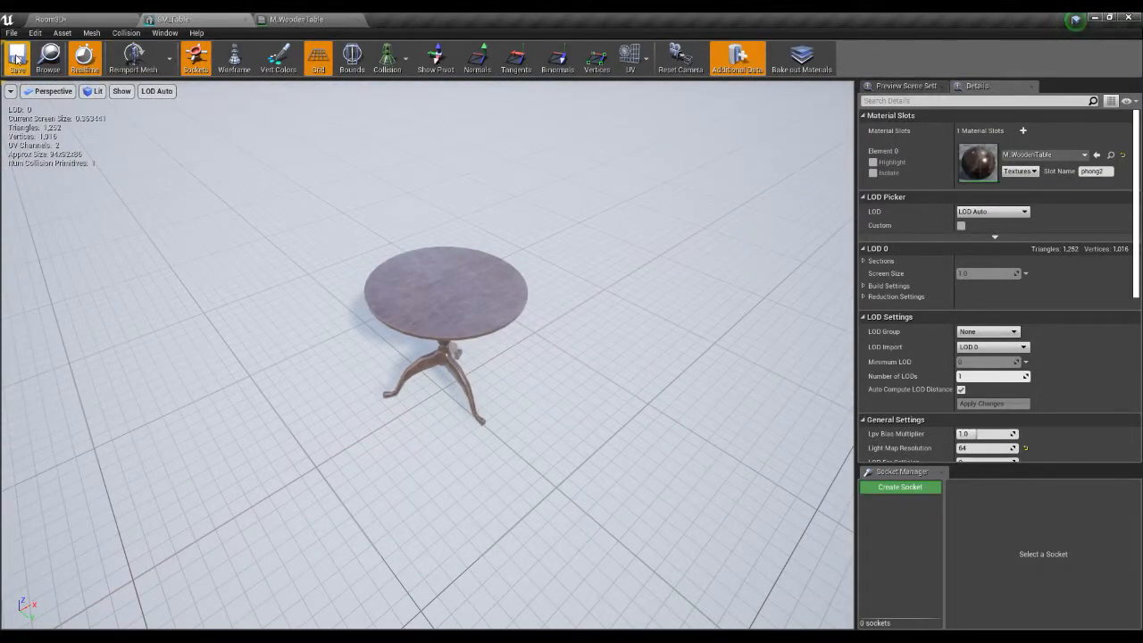
# Place another SM_Table from the StaticMeshes folder on the floor of the Room3D level, beyond SM_Table3
pyautogui.click(86, 19)
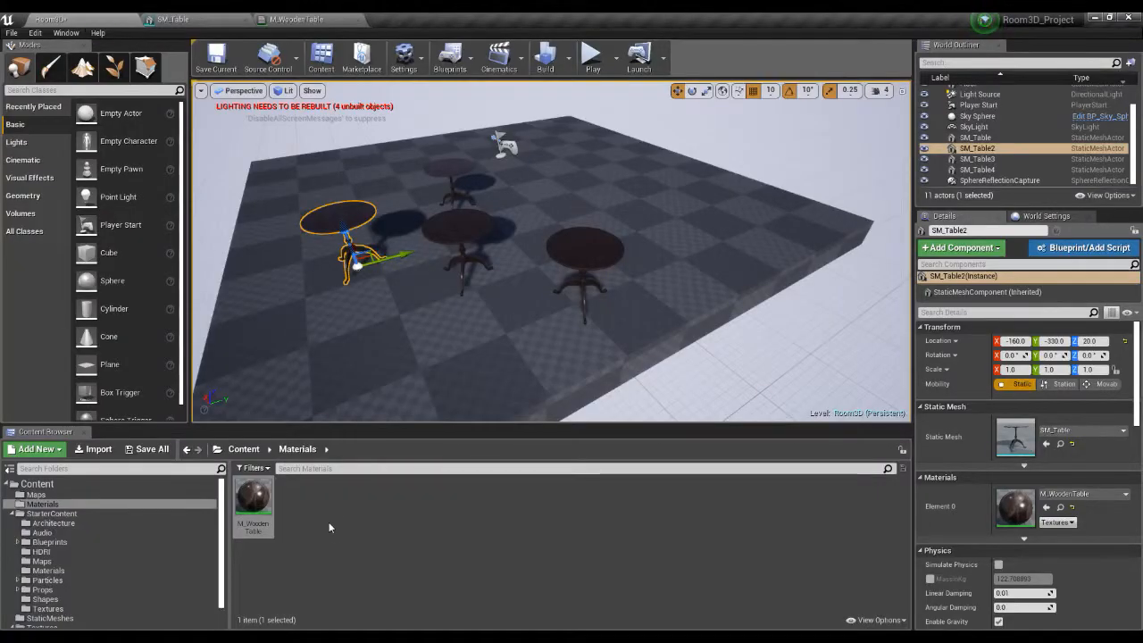
pyautogui.click(243, 449)
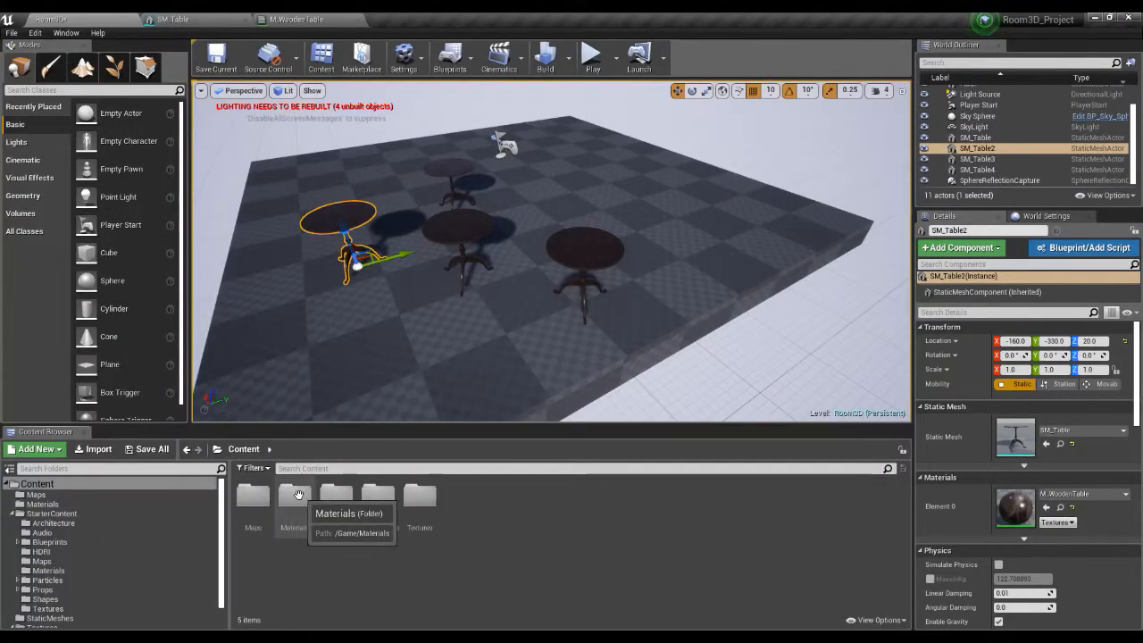
pyautogui.doubleClick(378, 496)
pyautogui.click(254, 502)
pyautogui.moveTo(254, 502); pyautogui.dragTo(676, 288)
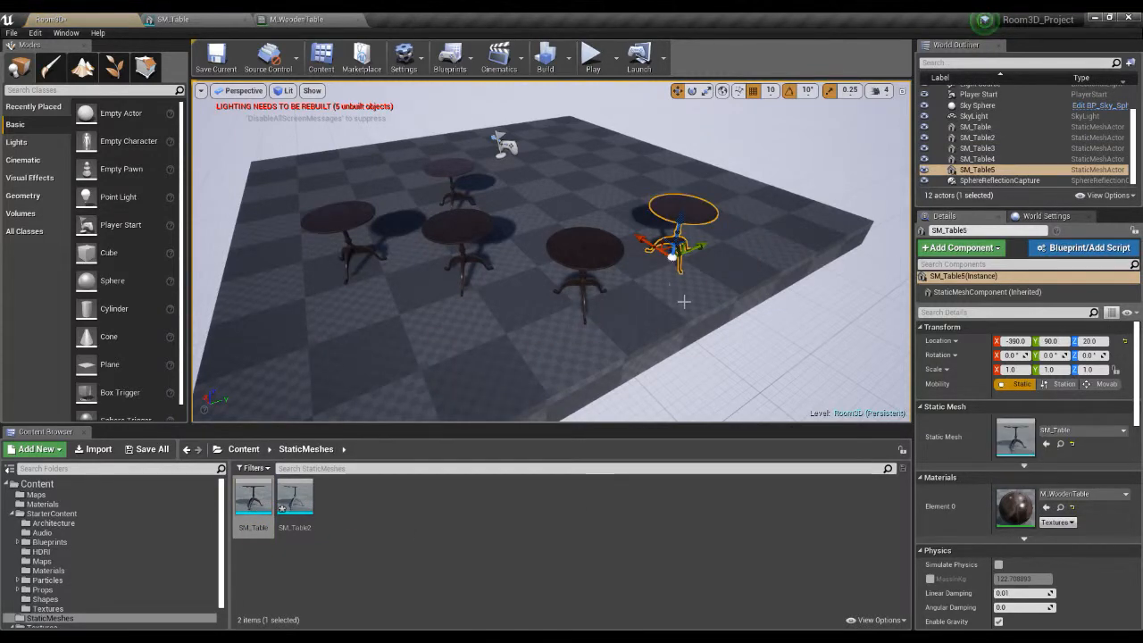
pyautogui.moveTo(645, 284); pyautogui.dragTo(674, 280, button='right')
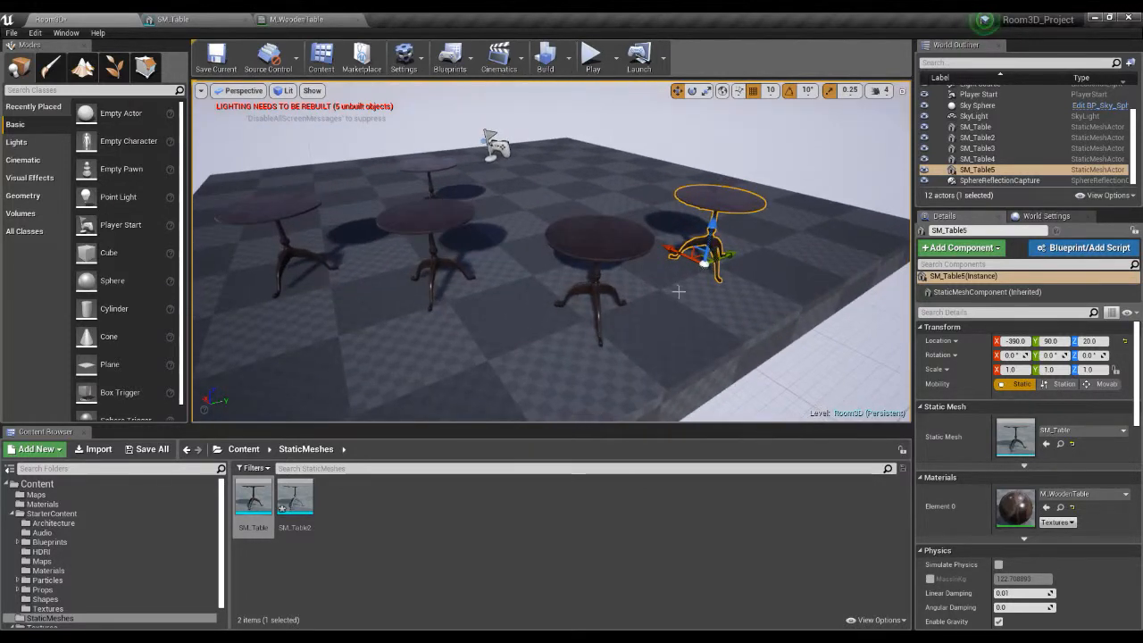
# Delete every table in the Room3D level except SM_Table2
pyautogui.click(606, 247)
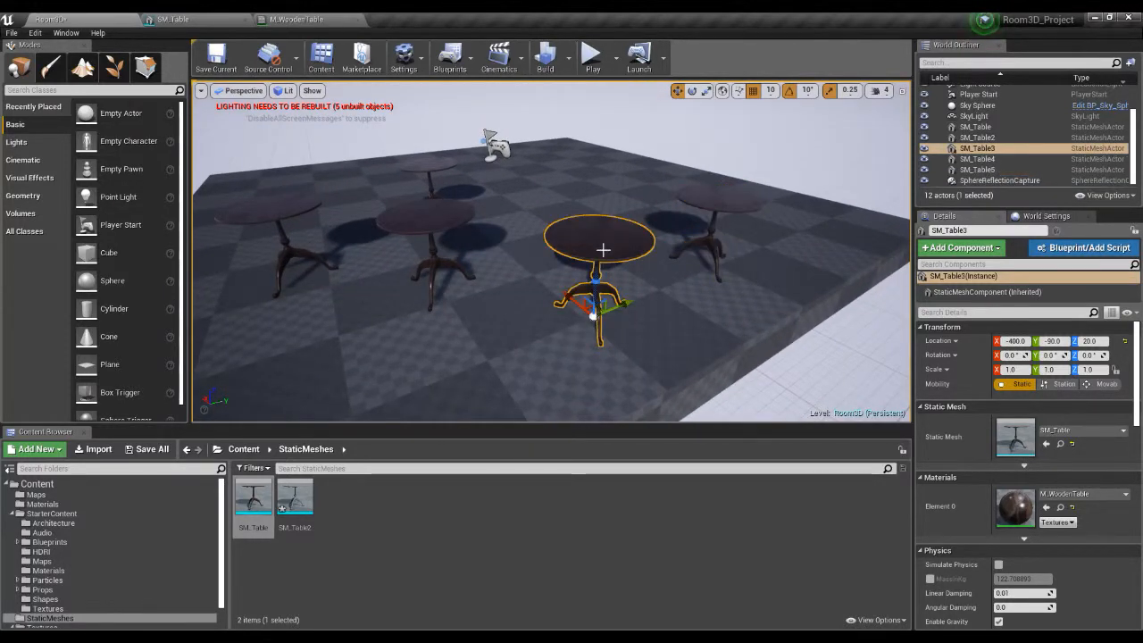
pyautogui.press('Delete')
pyautogui.click(693, 211)
pyautogui.press('Delete')
pyautogui.click(438, 203)
pyautogui.press('Delete')
pyautogui.click(427, 170)
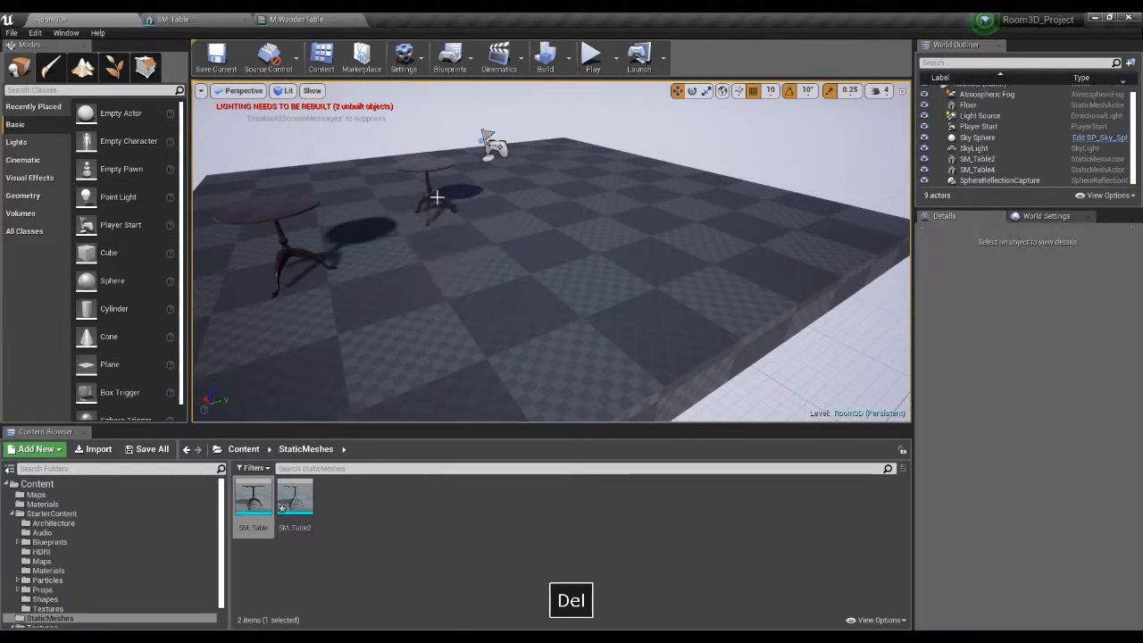
pyautogui.press('Delete')
# Frame SM_Table2 and examine its wood material in the level and on the SM_Table static mesh asset
pyautogui.click(288, 215)
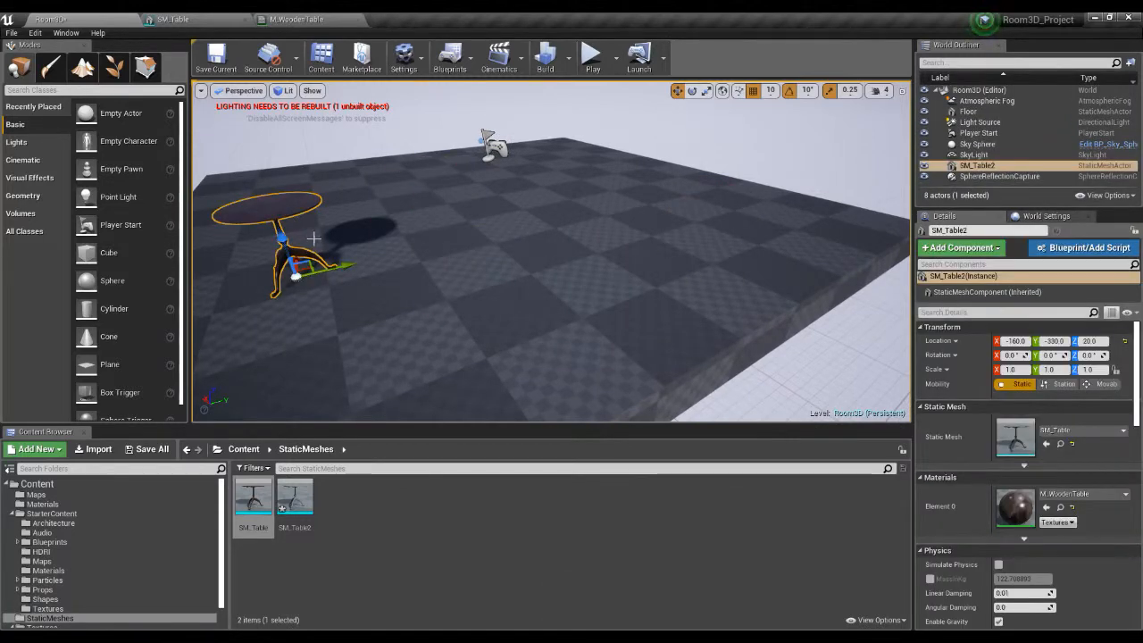
pyautogui.press('f')
pyautogui.press('space')
pyautogui.keyDown('alt'); pyautogui.moveTo(657, 271); pyautogui.dragTo(692, 284); pyautogui.keyUp('alt')
pyautogui.scroll(-3, 670, 271)
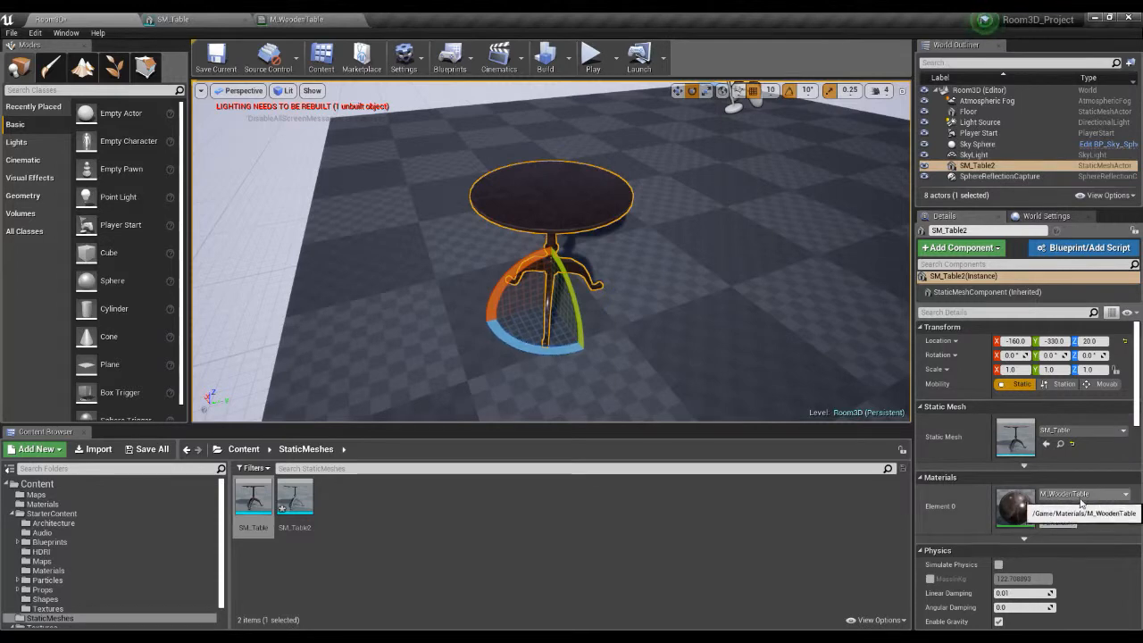
pyautogui.click(403, 542)
pyautogui.click(254, 505)
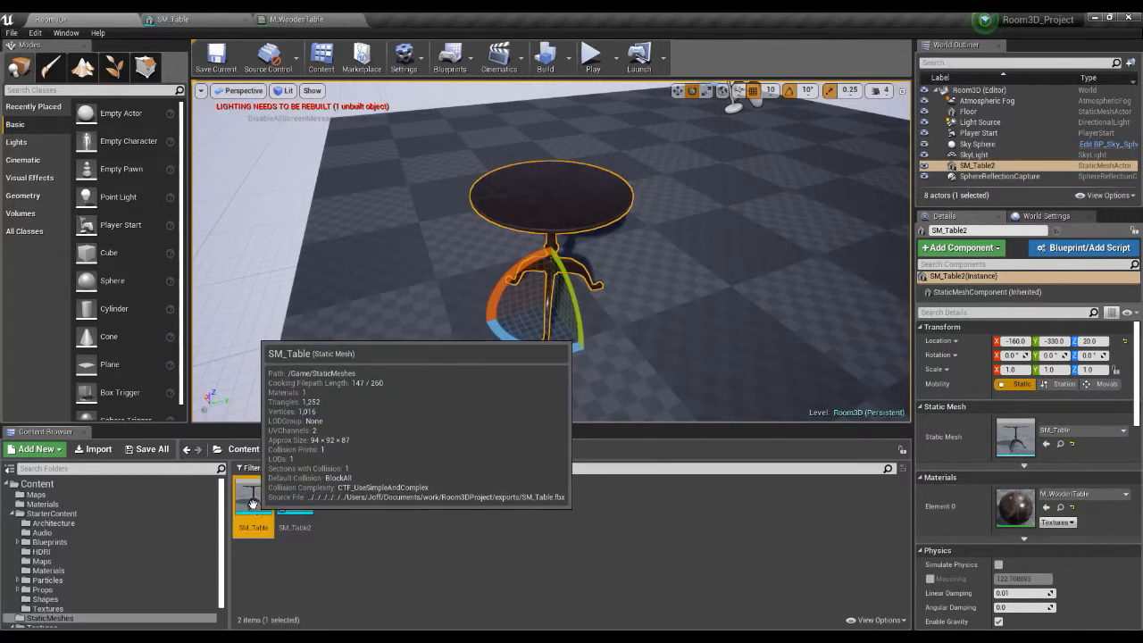
pyautogui.doubleClick(255, 506)
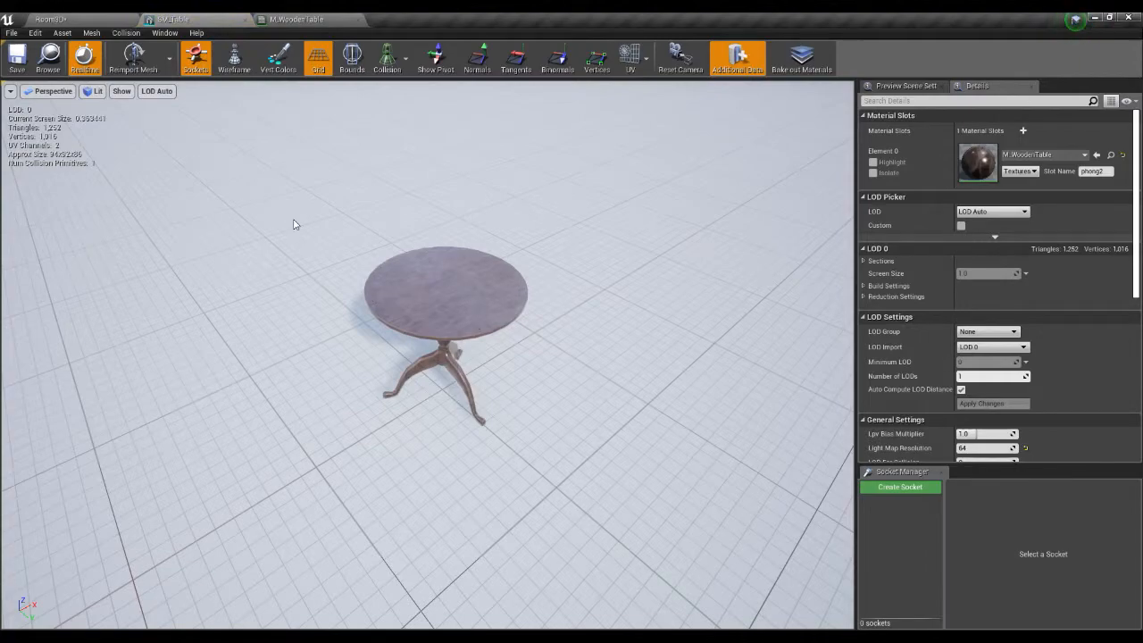
pyautogui.click(104, 22)
pyautogui.click(658, 500)
pyautogui.moveTo(650, 357)
pyautogui.mouseDown(button='right')
pyautogui.moveTo(681, 341)
pyautogui.moveTo(663, 347)
pyautogui.mouseUp(button='right')
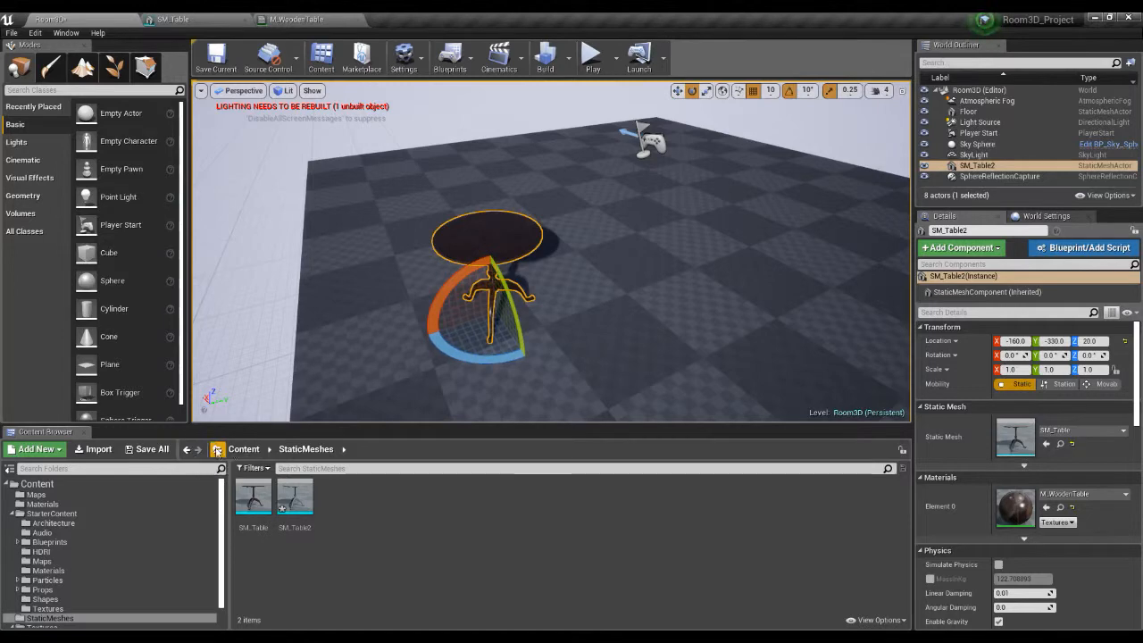
# Open M_WoodenTable from the Materials folder and disconnect its Base Color, Metallic, Roughness, Normal and Ambient Occlusion inputs
pyautogui.click(243, 449)
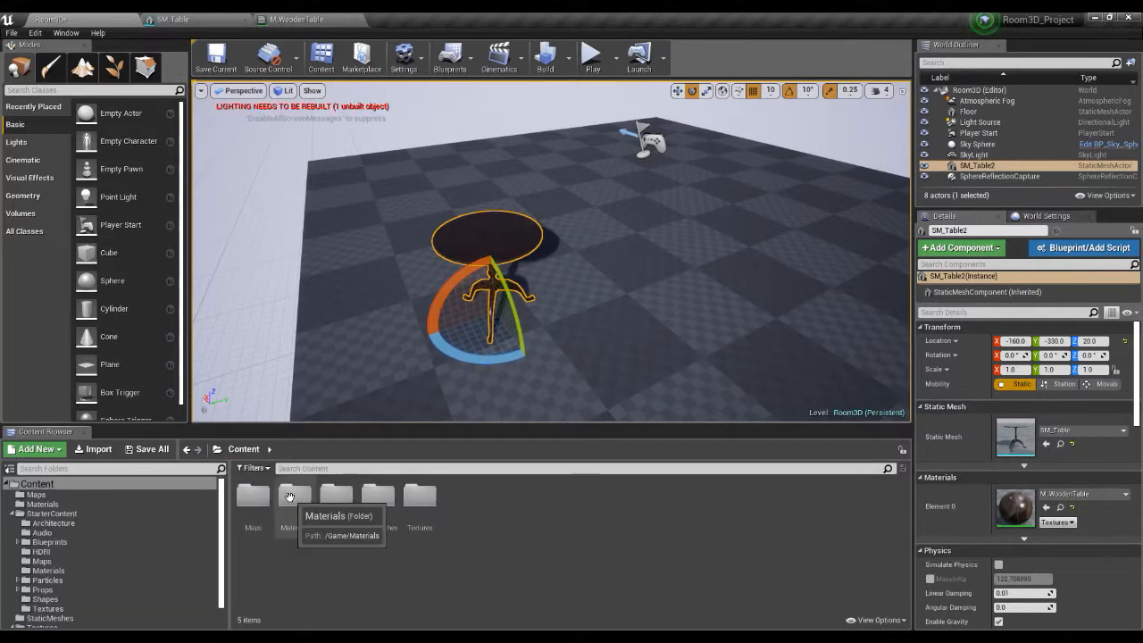
pyautogui.doubleClick(295, 496)
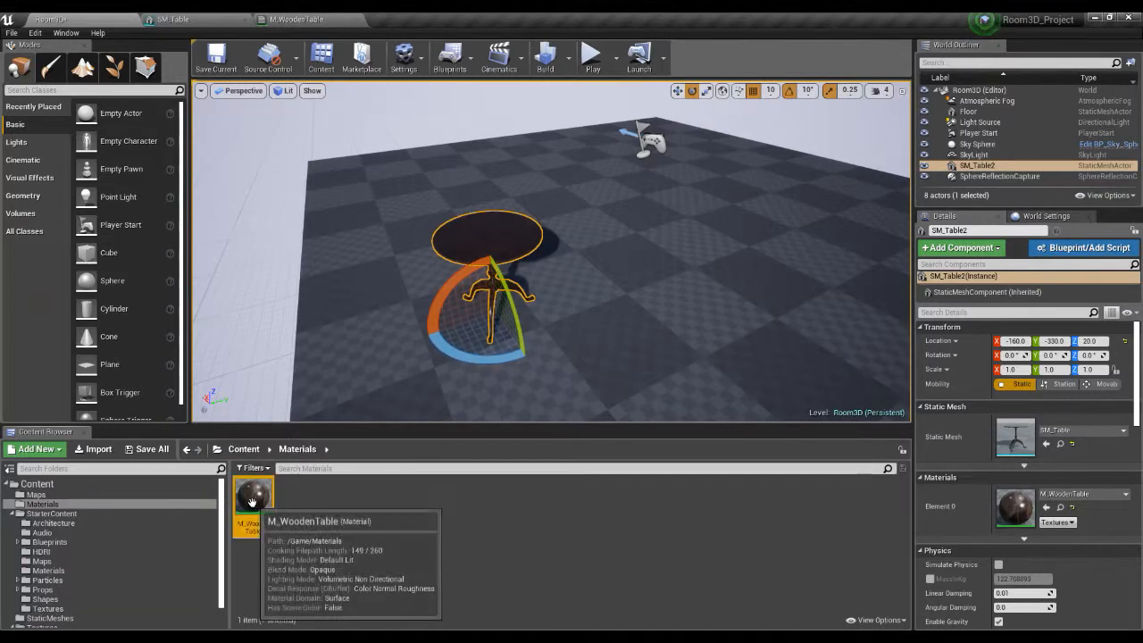
pyautogui.doubleClick(253, 497)
pyautogui.click(621, 200)
pyautogui.keyDown('alt'); pyautogui.click(703, 269); pyautogui.keyUp('alt')
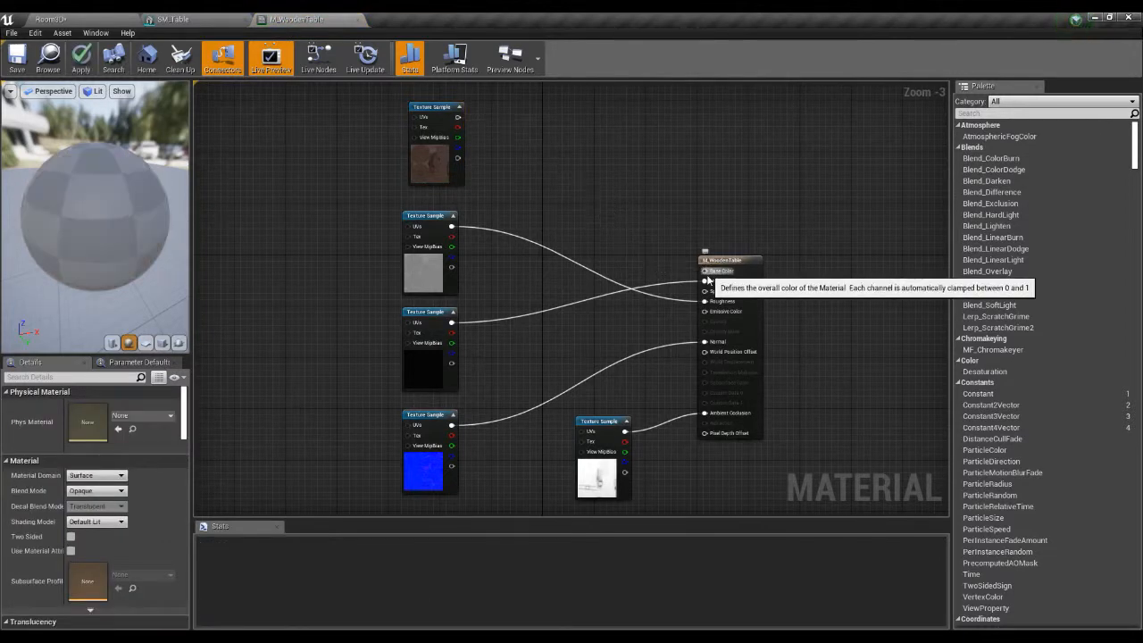
pyautogui.keyDown('alt'); pyautogui.click(705, 280); pyautogui.keyUp('alt')
pyautogui.keyDown('alt'); pyautogui.click(704, 301); pyautogui.keyUp('alt')
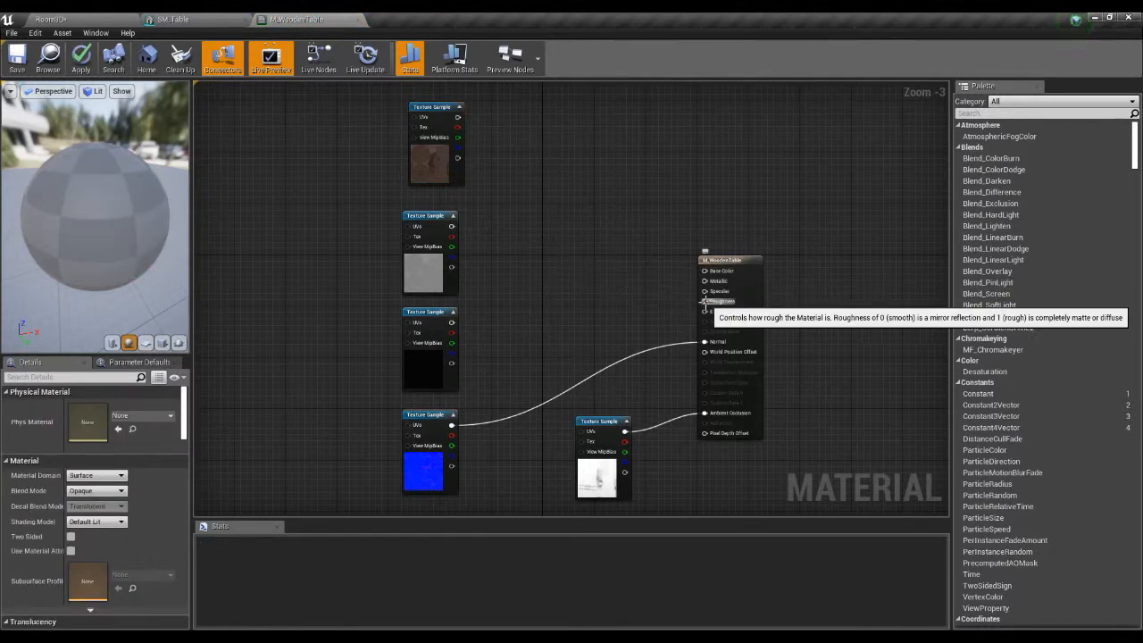
pyautogui.keyDown('alt'); pyautogui.click(704, 342); pyautogui.keyUp('alt')
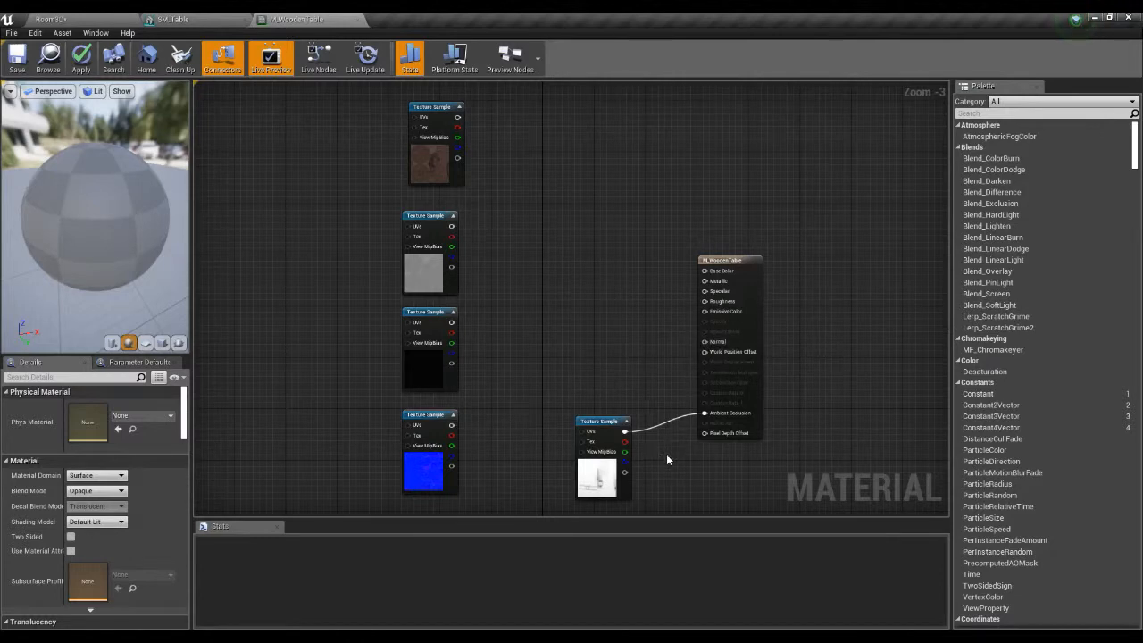
pyautogui.press('Delete')
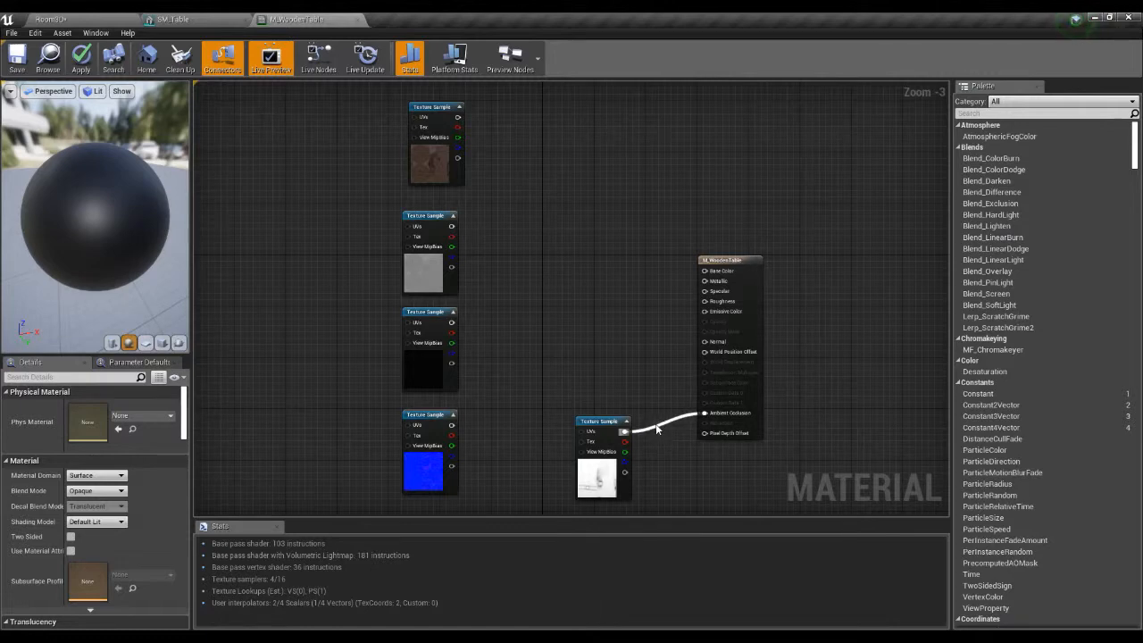
pyautogui.keyDown('alt'); pyautogui.click(662, 430); pyautogui.keyUp('alt')
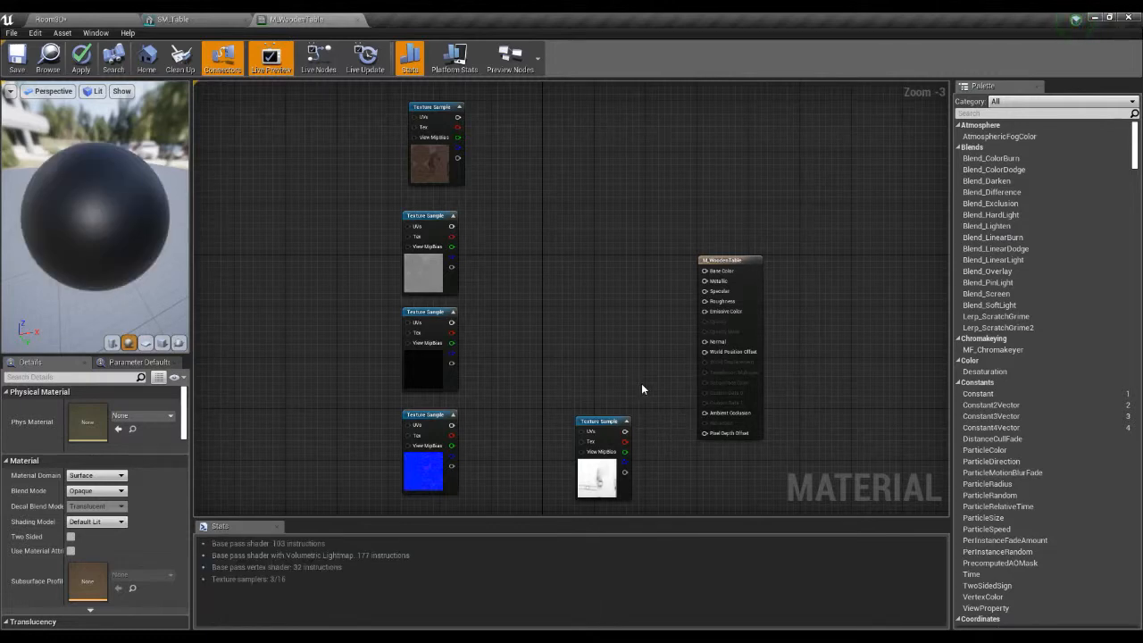
# Line up the ambient occlusion texture sample below the normal map sample and move all five samples farther from the material node
pyautogui.moveTo(589, 421); pyautogui.dragTo(427, 320)
pyautogui.scroll(-2, 570, 304)
pyautogui.scroll(1, 586, 292)
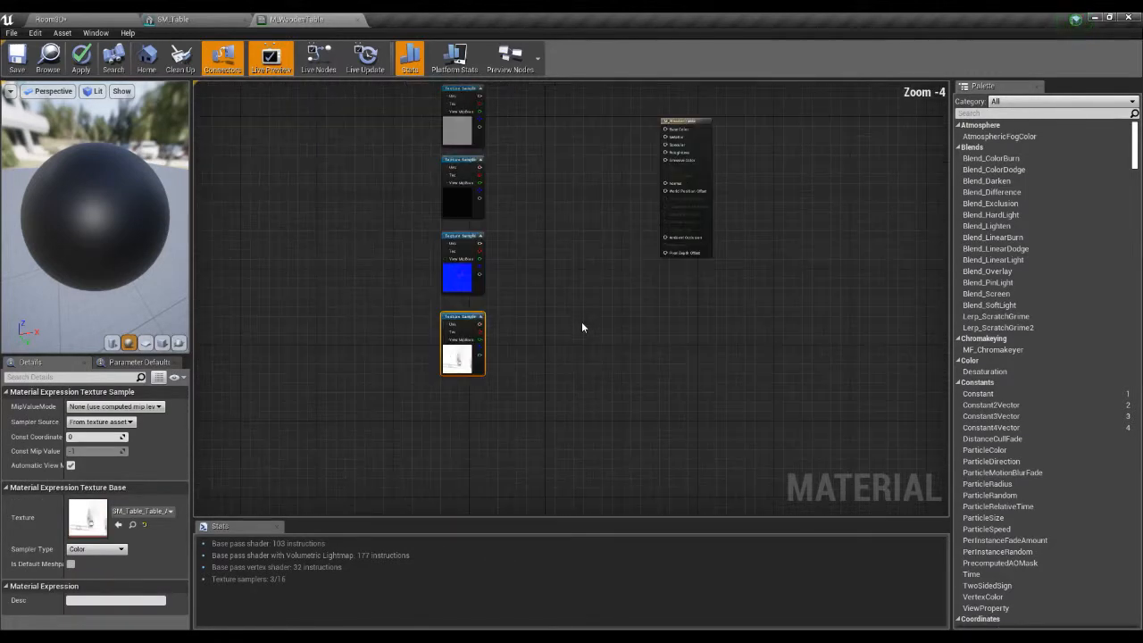
pyautogui.scroll(-1, 551, 296)
pyautogui.moveTo(552, 296); pyautogui.dragTo(609, 361, button='right')
pyautogui.moveTo(498, 176); pyautogui.dragTo(351, 396)
pyautogui.click(536, 387)
pyautogui.scroll(1, 585, 347)
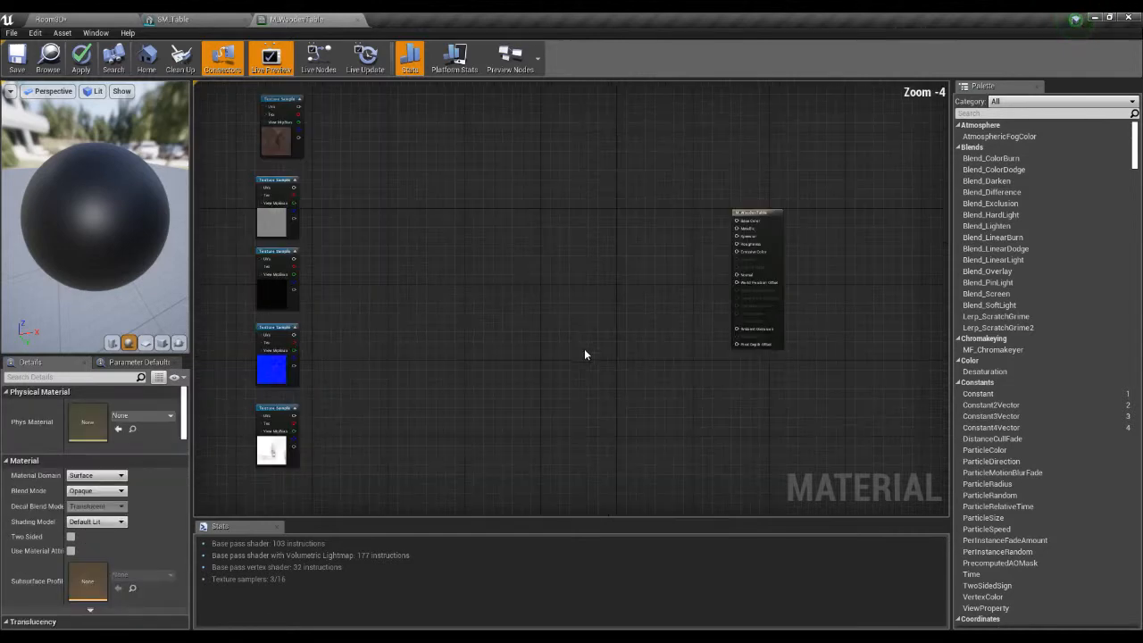
pyautogui.moveTo(693, 373); pyautogui.dragTo(630, 393, button='right')
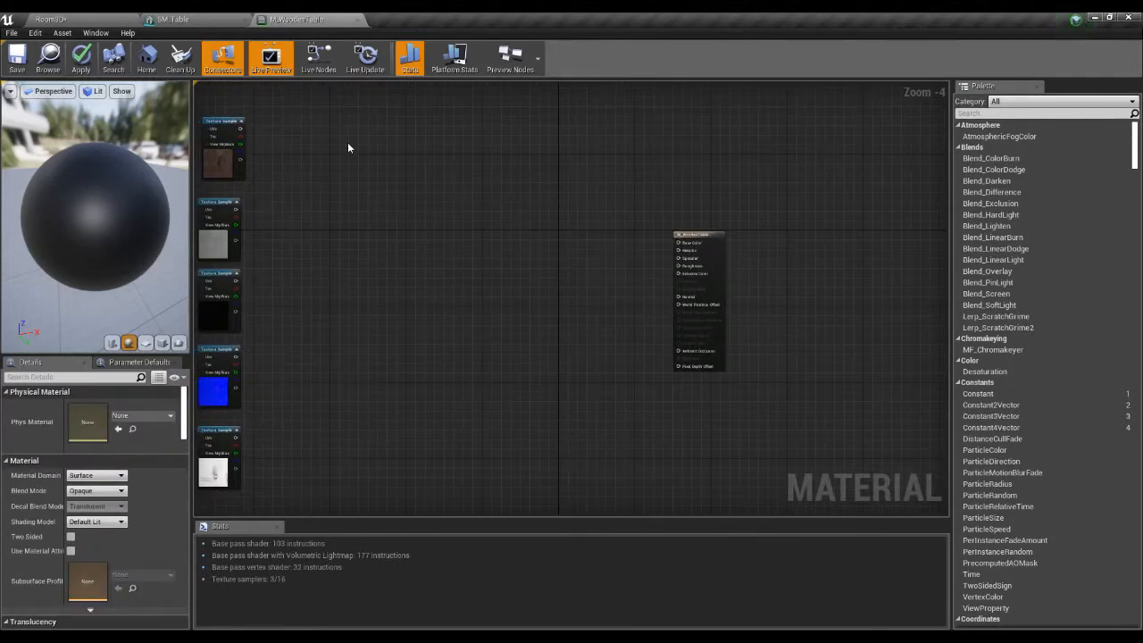
# Add all three textures from the Textures/Packed folder to the M_WoodenTable graph as texture samples
pyautogui.click(100, 22)
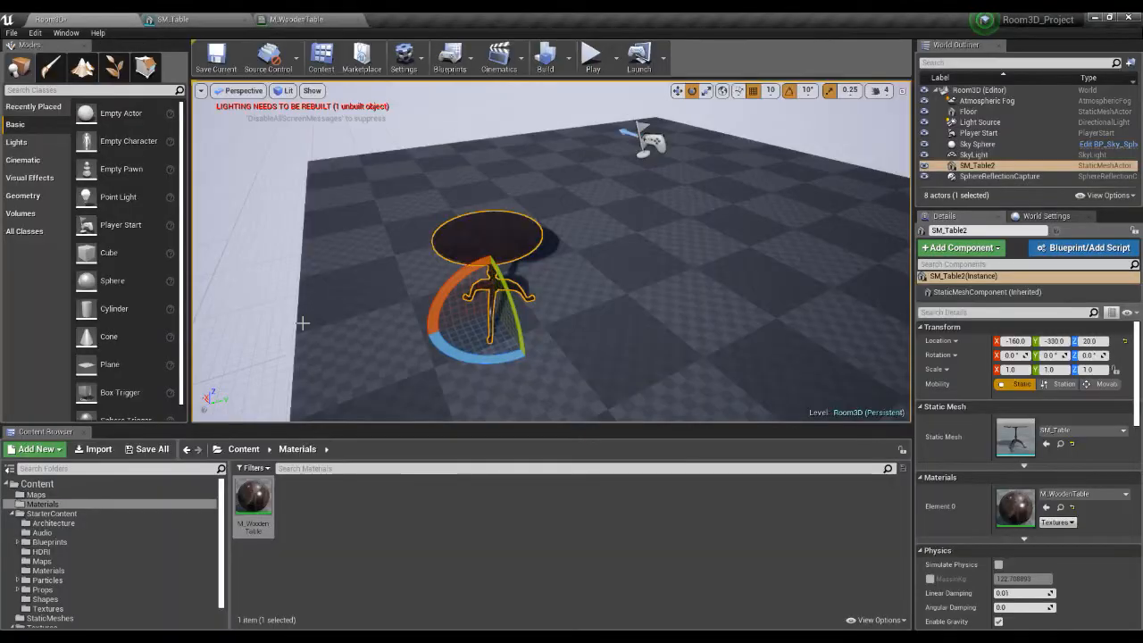
pyautogui.click(243, 449)
pyautogui.click(423, 494)
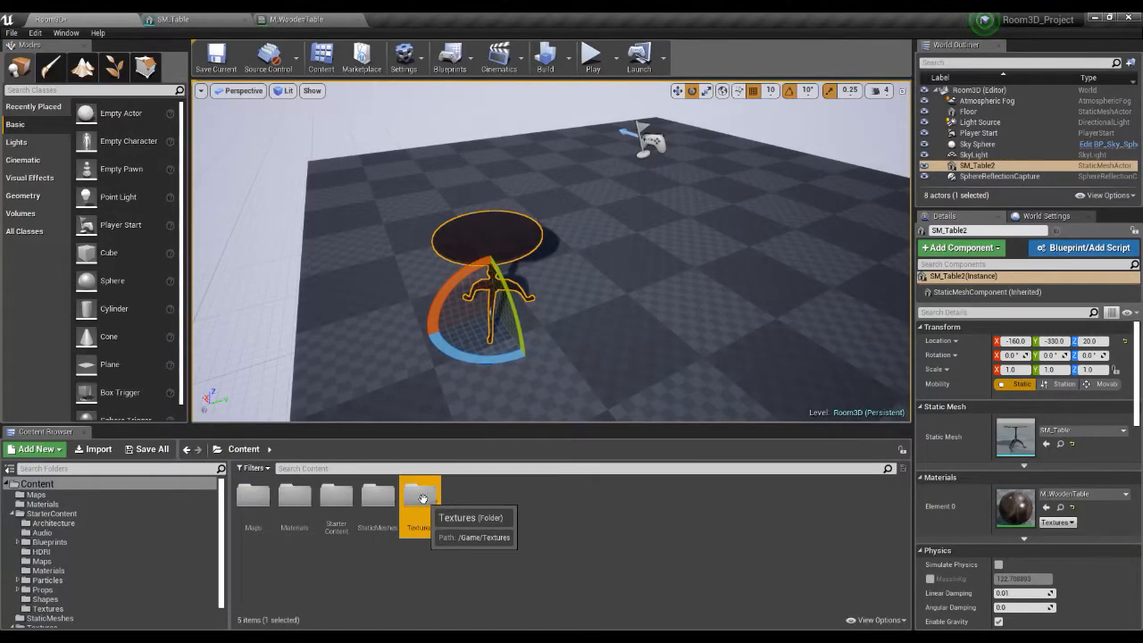
pyautogui.doubleClick(423, 493)
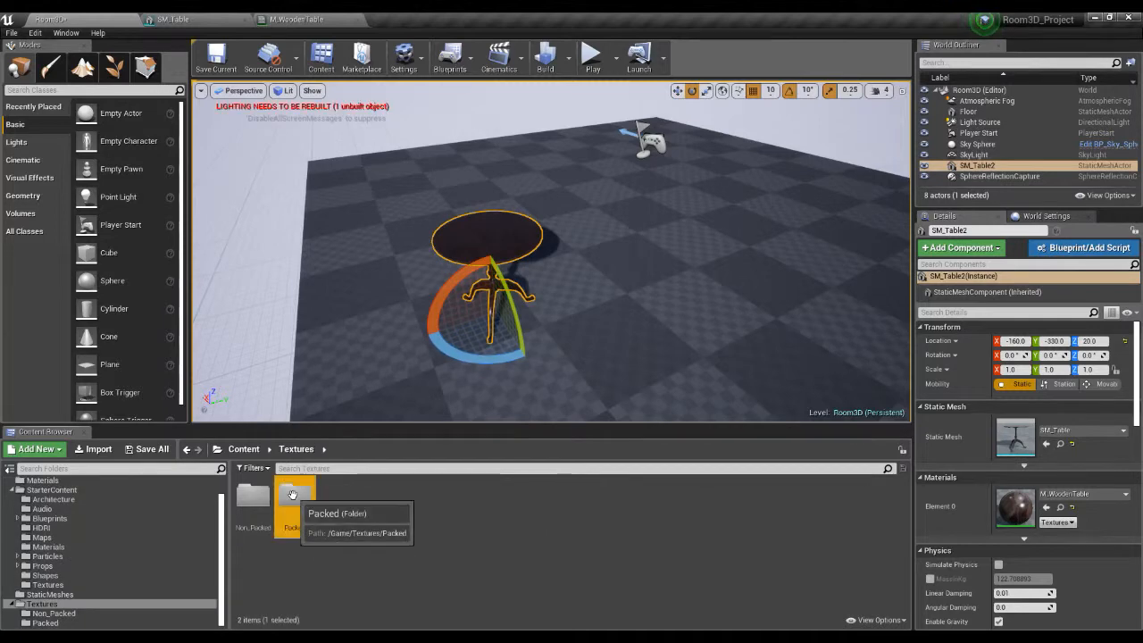
pyautogui.doubleClick(295, 494)
pyautogui.keyDown('shift'); pyautogui.click(337, 500); pyautogui.keyUp('shift')
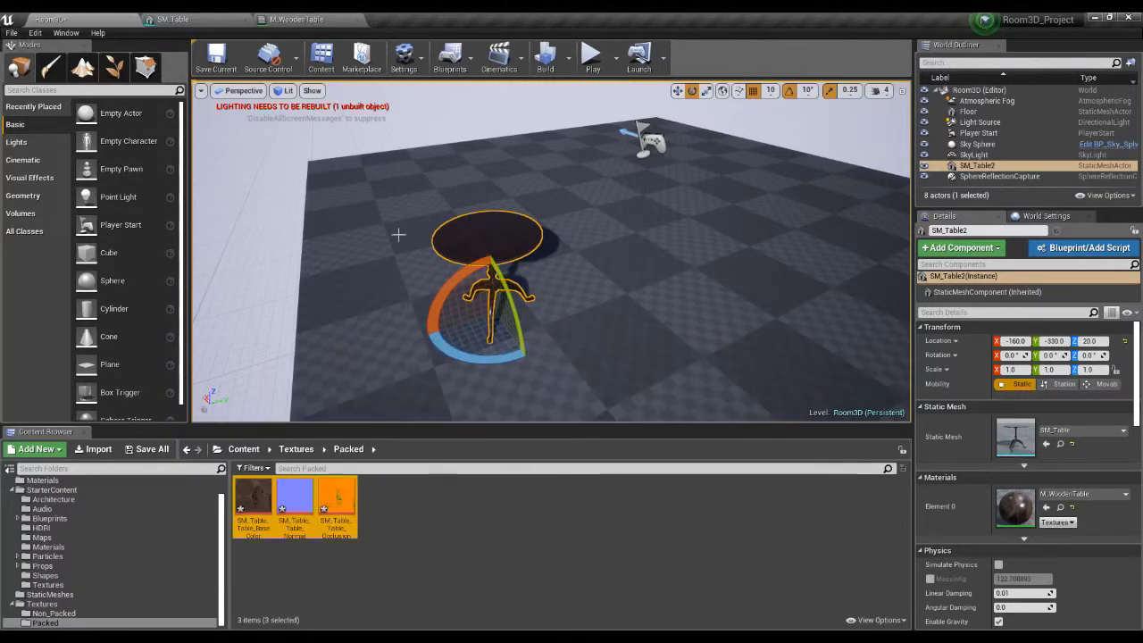
pyautogui.moveTo(294, 504); pyautogui.dragTo(434, 231)
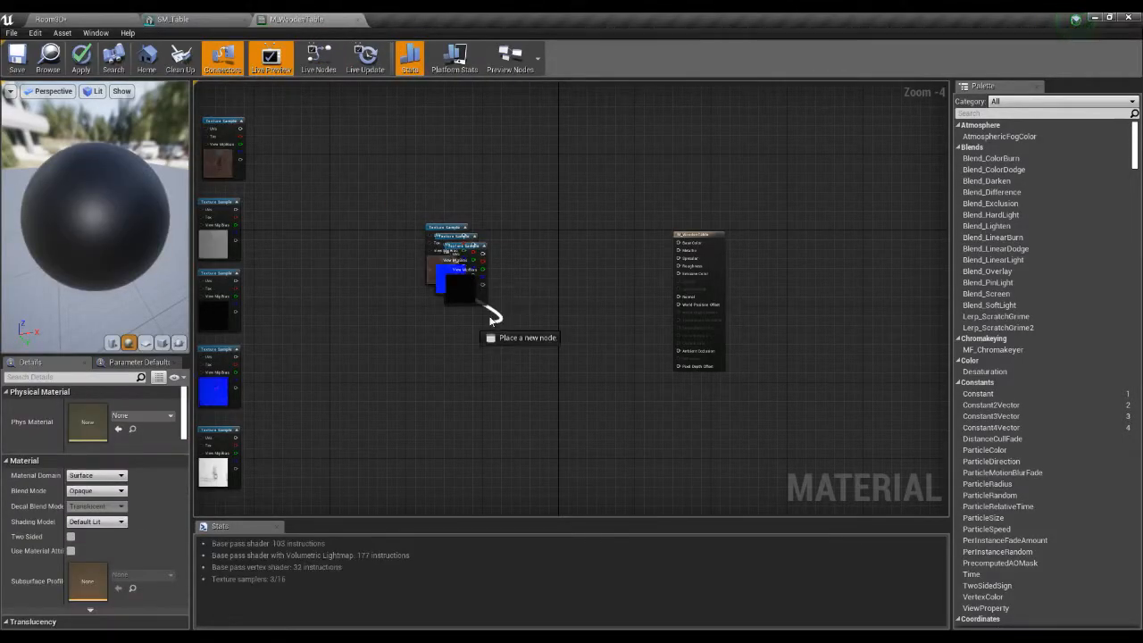
# Space the three new samples in a column and connect the base color and normal samples to Base Color and Normal
pyautogui.moveTo(460, 293); pyautogui.dragTo(463, 380)
pyautogui.moveTo(452, 273); pyautogui.dragTo(456, 300)
pyautogui.moveTo(447, 234); pyautogui.dragTo(503, 208)
pyautogui.scroll(1, 518, 268)
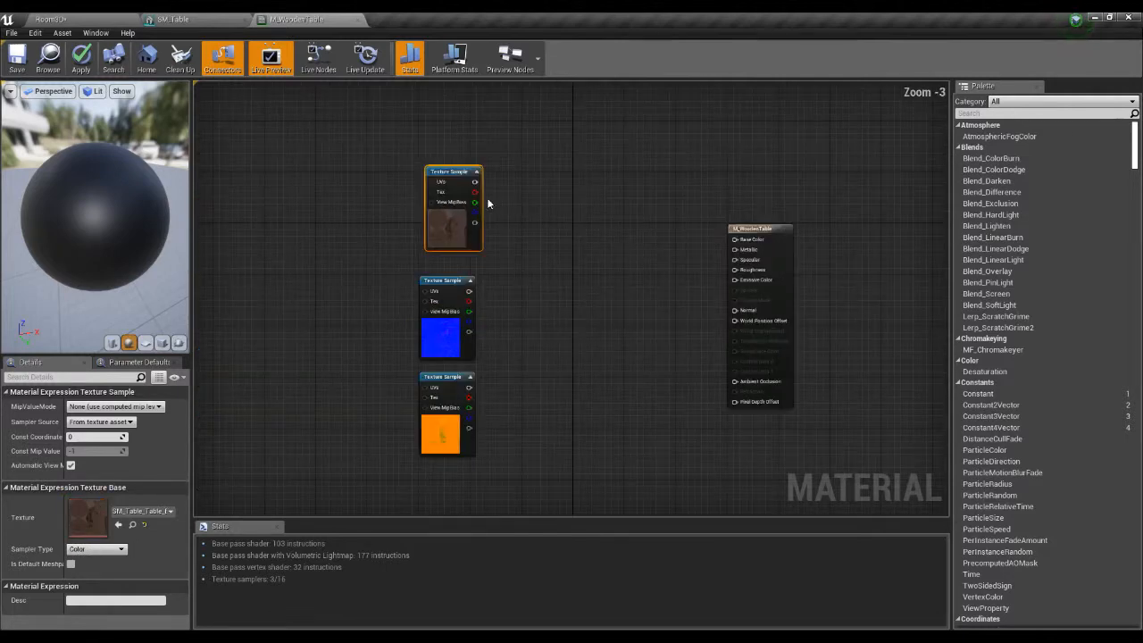
pyautogui.moveTo(475, 182); pyautogui.dragTo(735, 239)
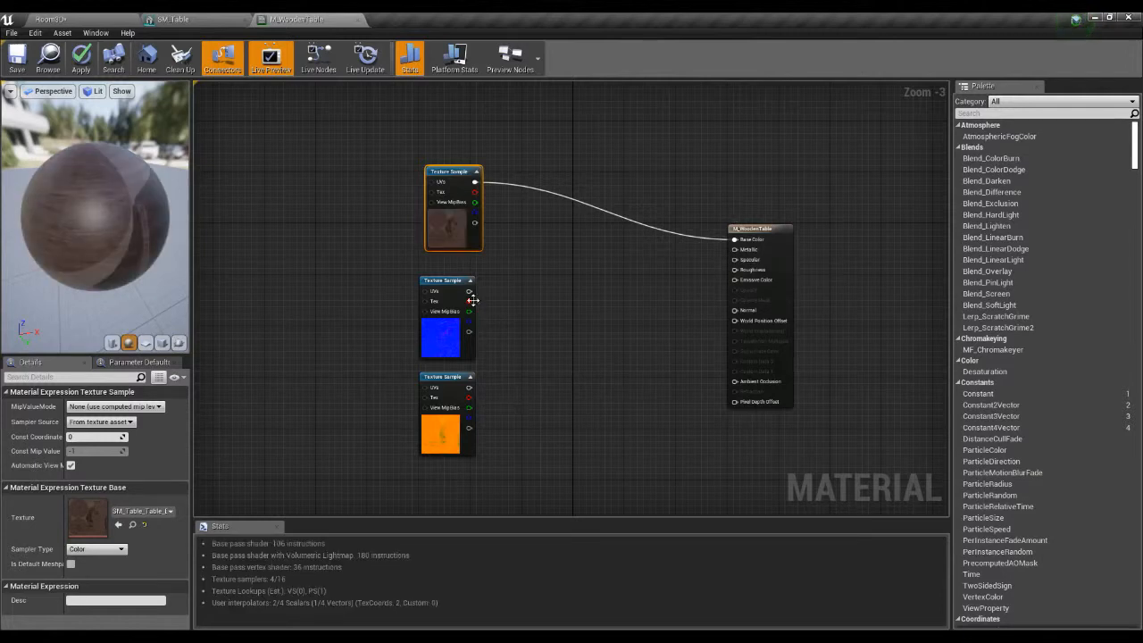
pyautogui.moveTo(470, 292); pyautogui.dragTo(735, 310)
# Rearrange the packed texture samples so the OcclusionRoughnessMetallic sample sits between the base color and normal samples
pyautogui.click(447, 279)
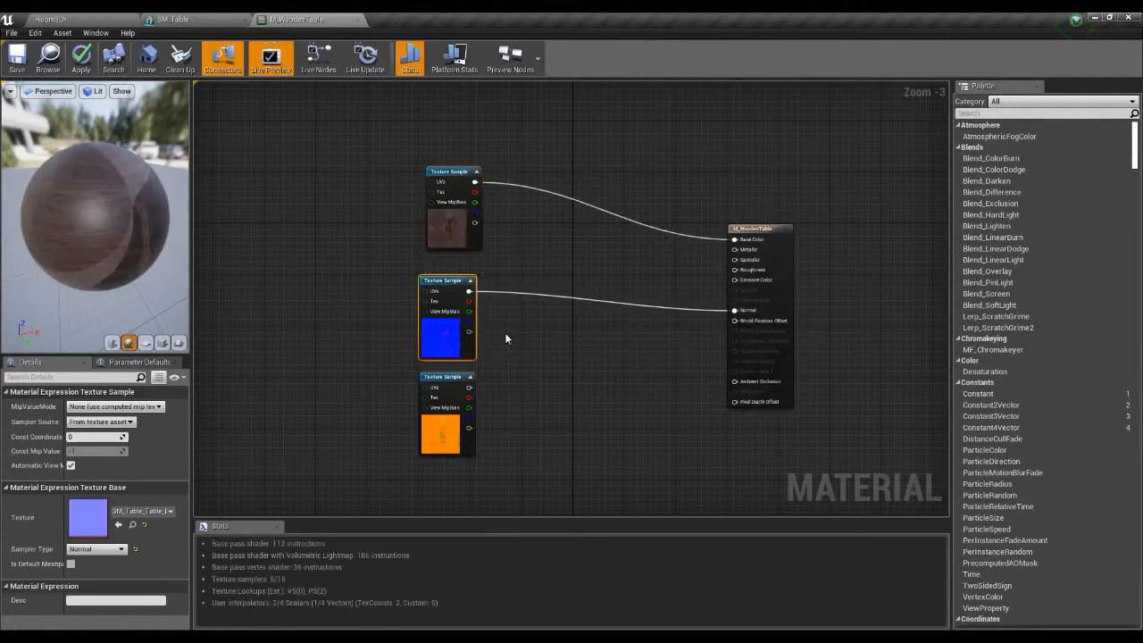
pyautogui.moveTo(454, 289); pyautogui.dragTo(504, 418)
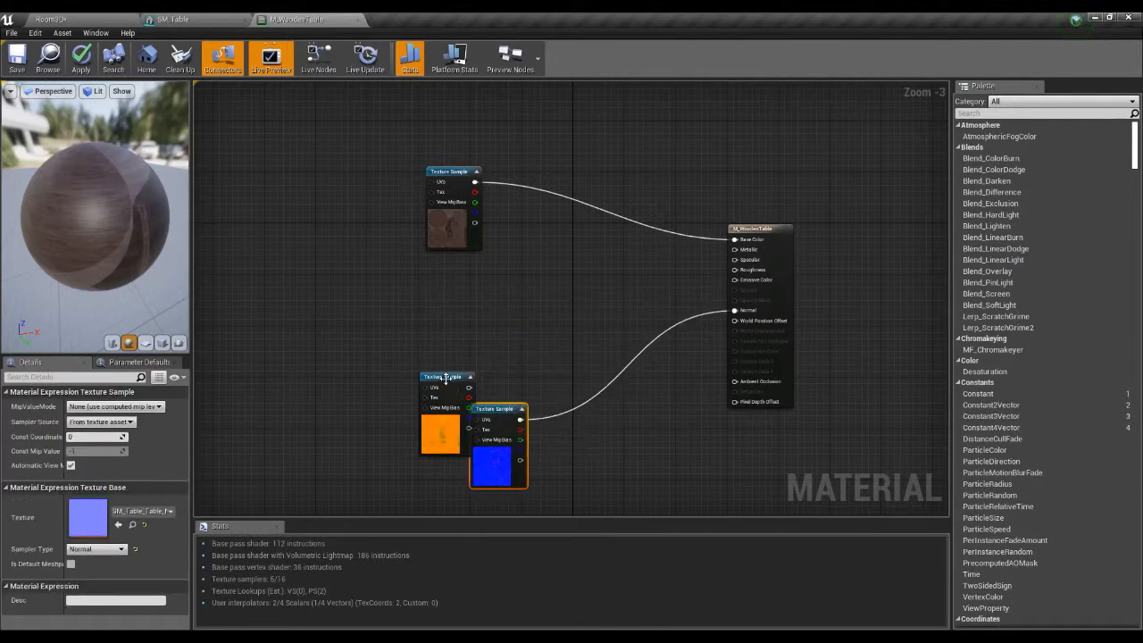
pyautogui.moveTo(447, 379); pyautogui.dragTo(451, 282)
pyautogui.moveTo(490, 410); pyautogui.dragTo(450, 385)
pyautogui.moveTo(474, 302); pyautogui.dragTo(479, 315)
pyautogui.click(528, 289)
pyautogui.scroll(2, 532, 313)
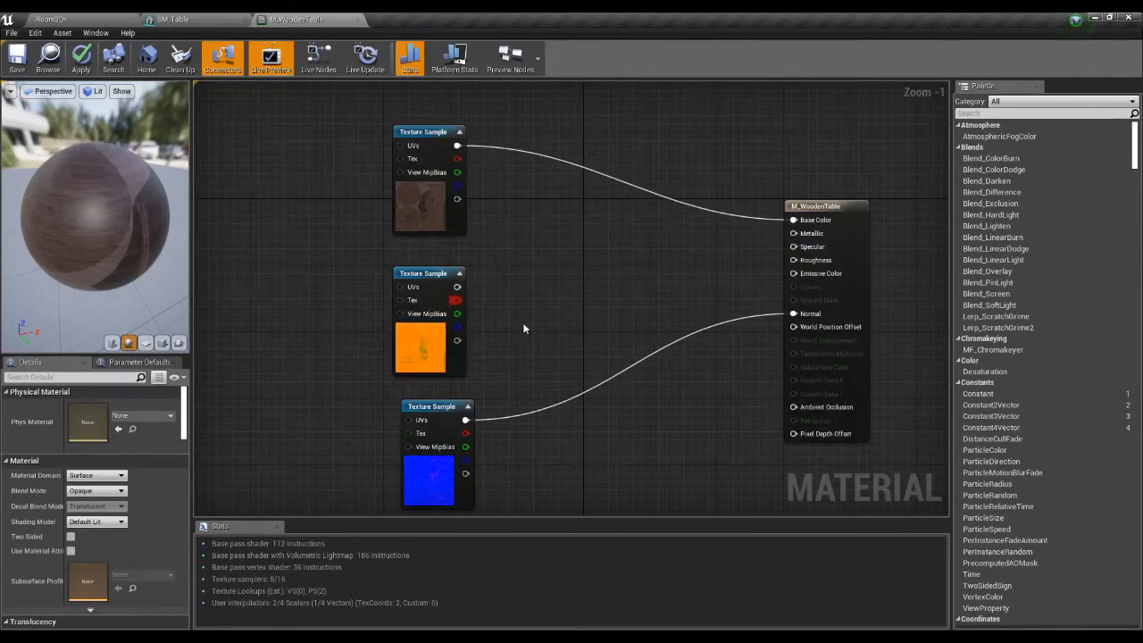
pyautogui.moveTo(521, 324); pyautogui.dragTo(508, 303, button='right')
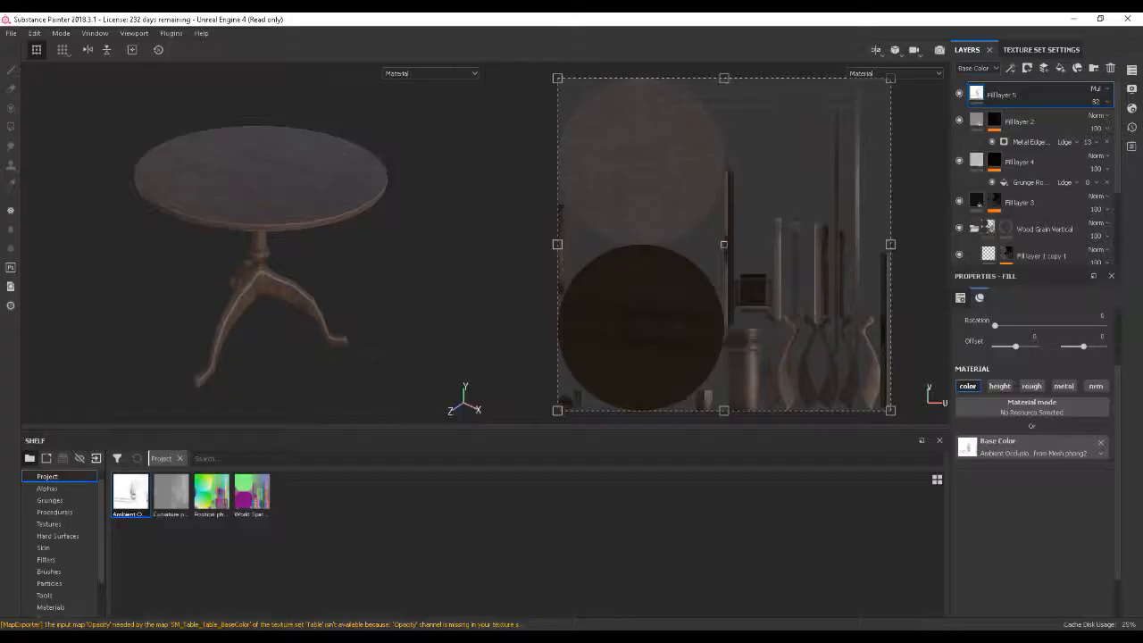
# In Substance Painter, examine the output channels of the Unreal Engine 4 (Packed) preset in the texture export configuration
pyautogui.click(11, 33)
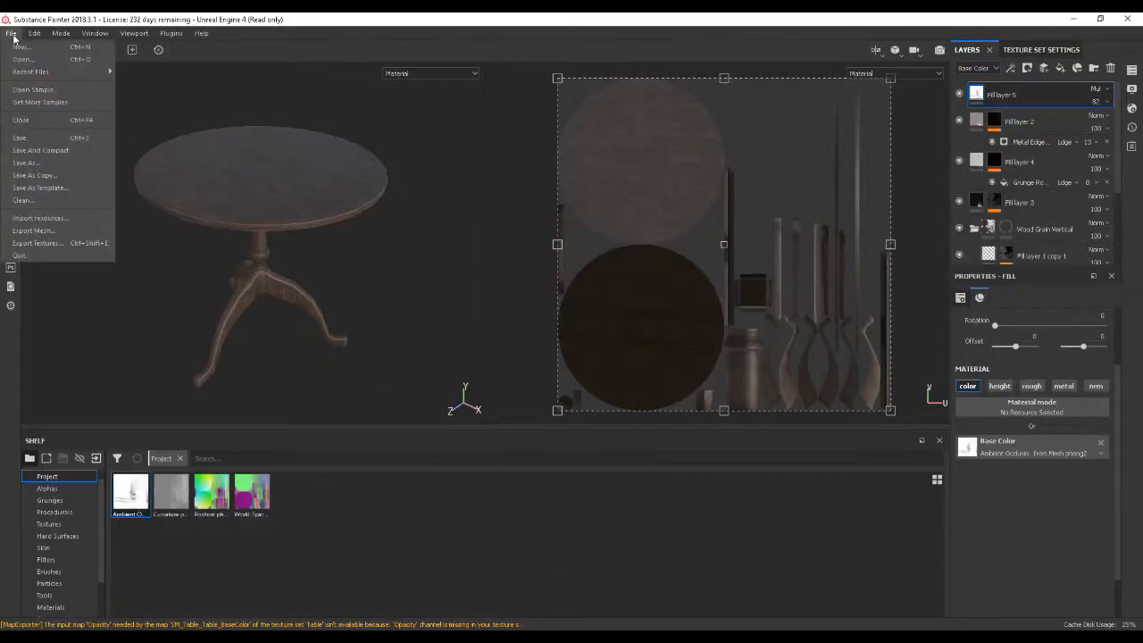
pyautogui.click(49, 242)
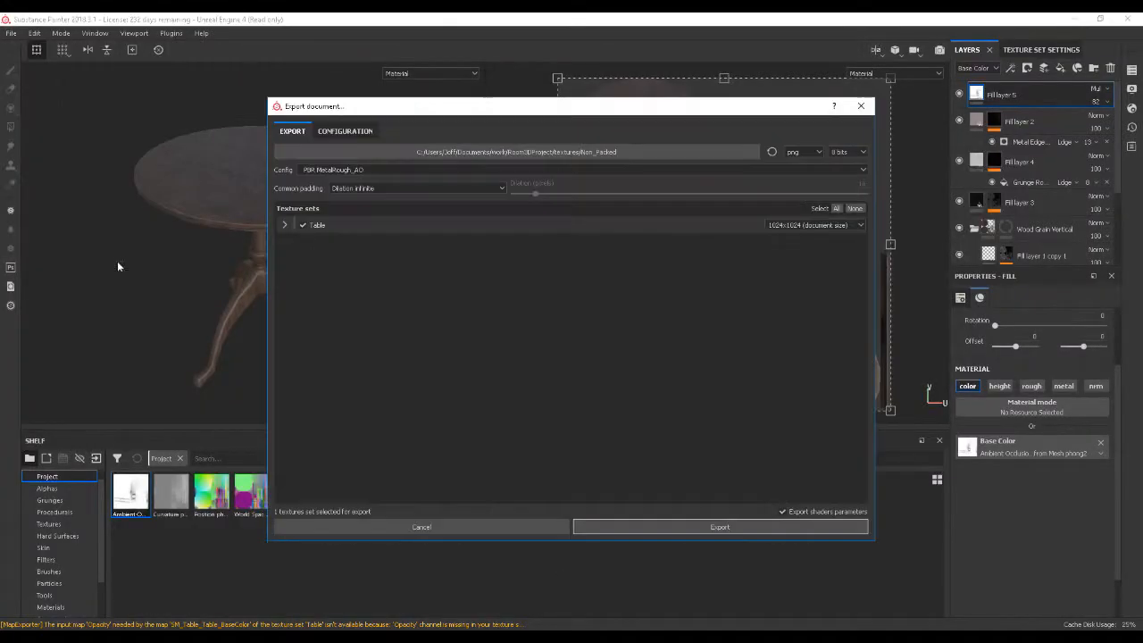
pyautogui.click(346, 131)
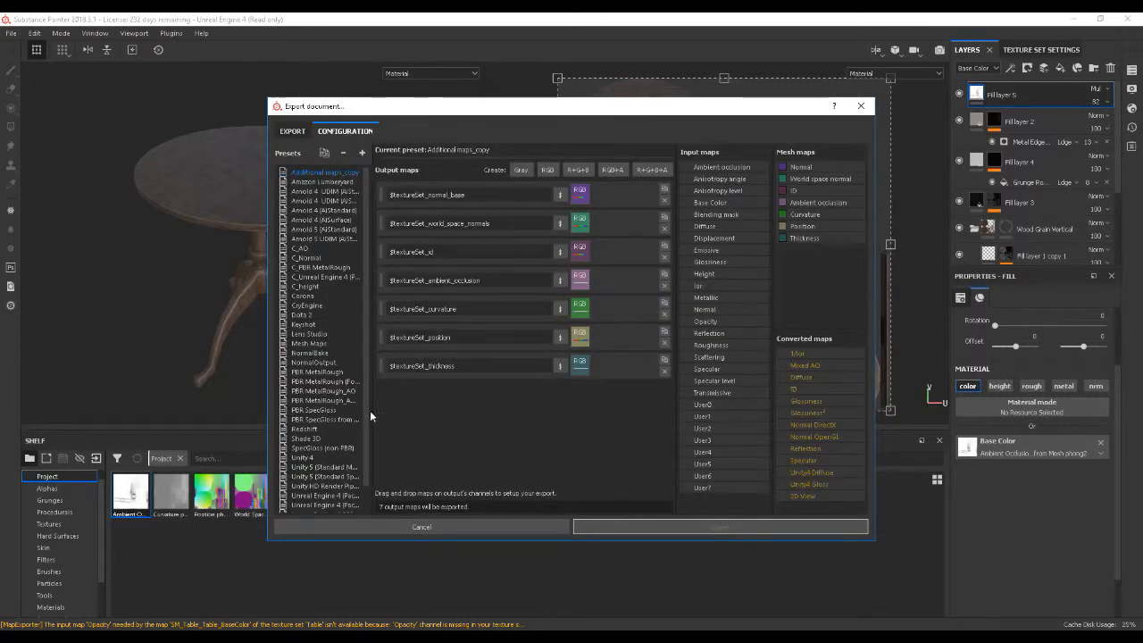
pyautogui.click(337, 496)
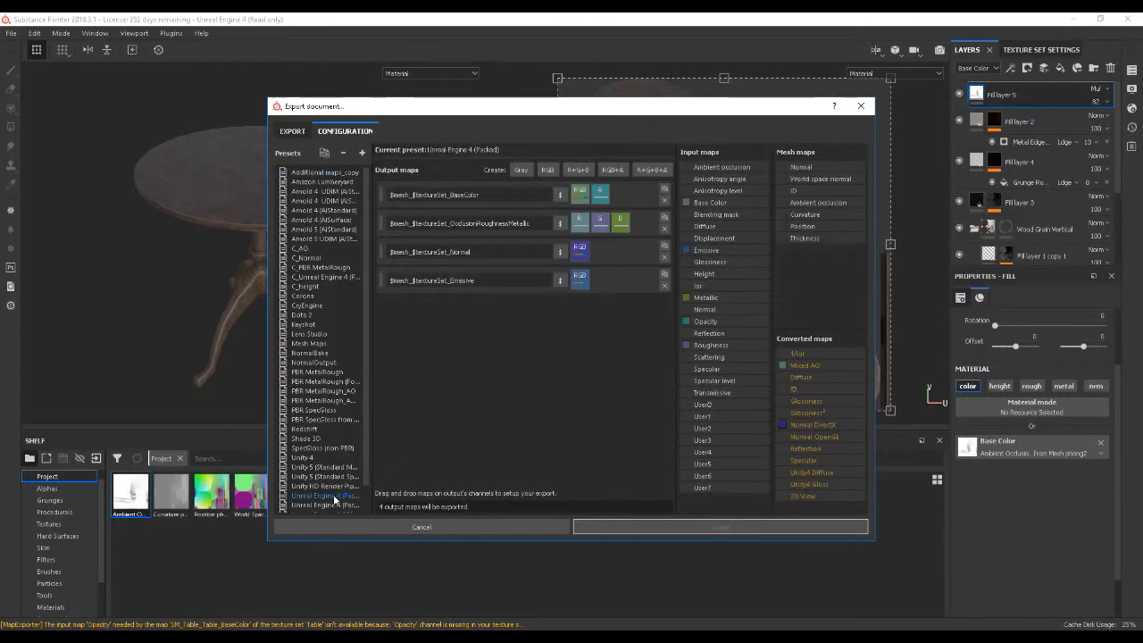
pyautogui.moveTo(366, 478); pyautogui.dragTo(401, 496)
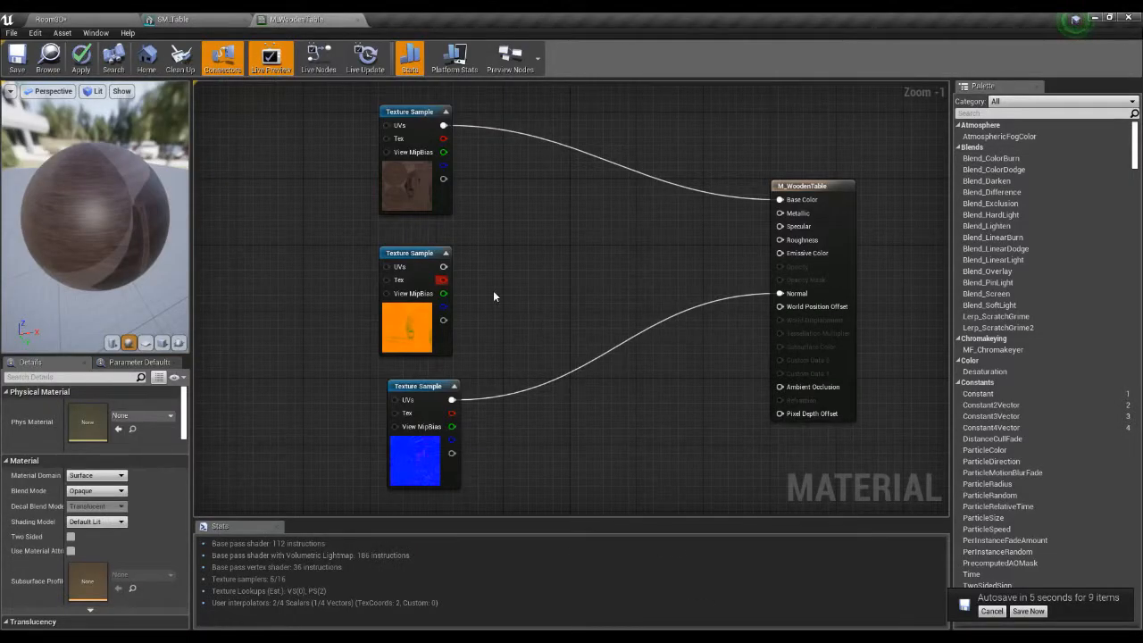
# Connect the packed sample's red channel to Ambient Occlusion, green to Roughness and blue to Metallic, and save the material
pyautogui.moveTo(435, 257); pyautogui.dragTo(777, 390)
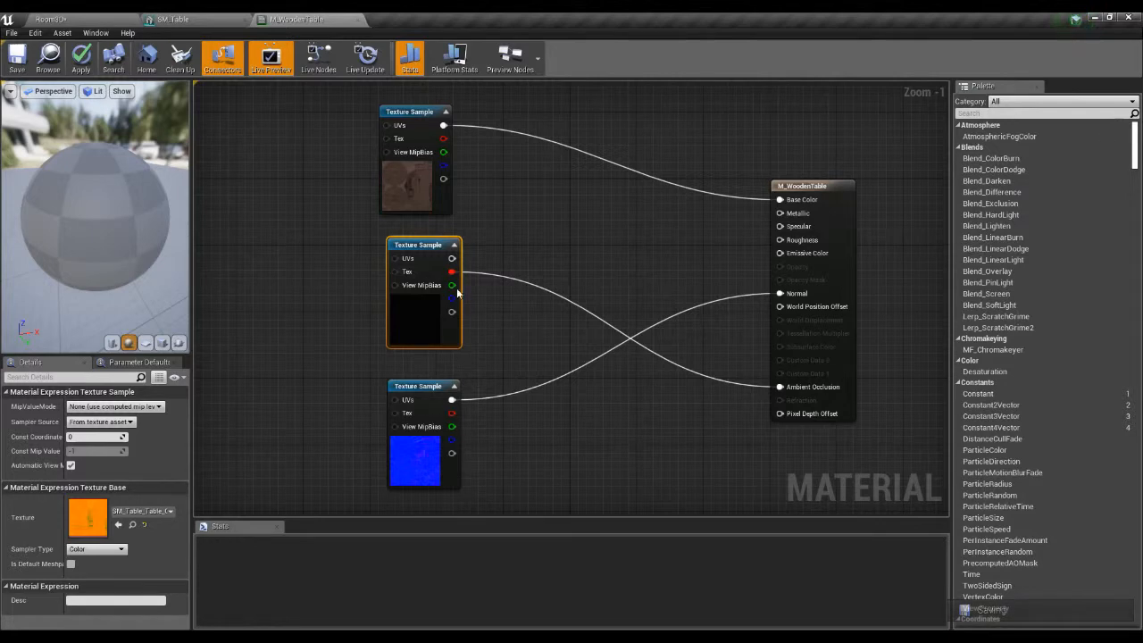
pyautogui.moveTo(452, 285); pyautogui.dragTo(779, 239)
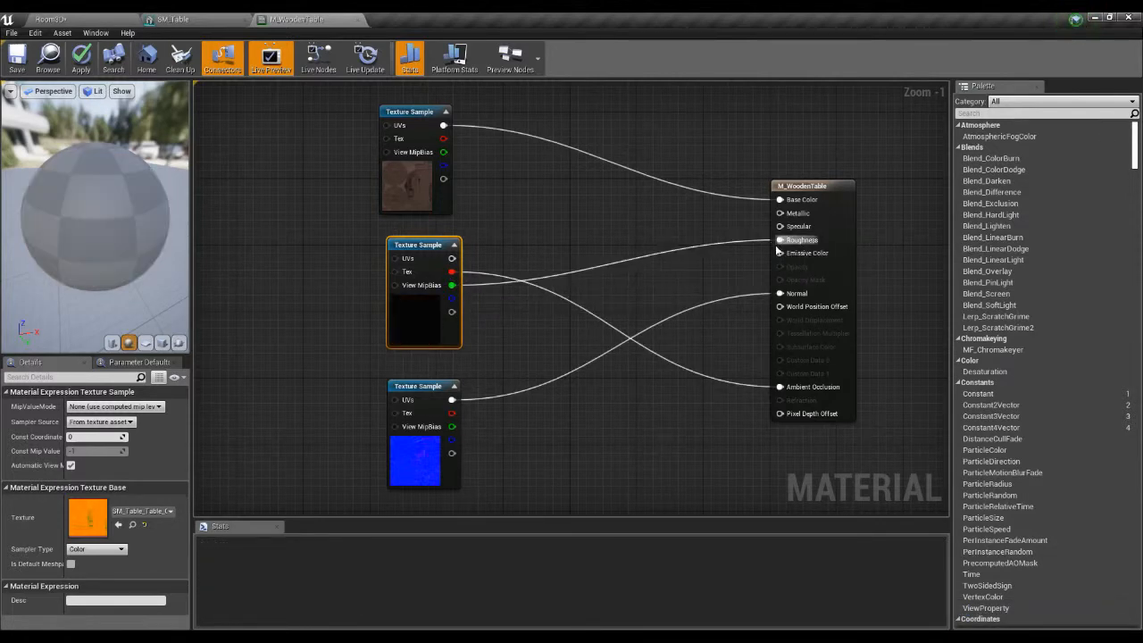
pyautogui.moveTo(452, 285); pyautogui.dragTo(780, 213)
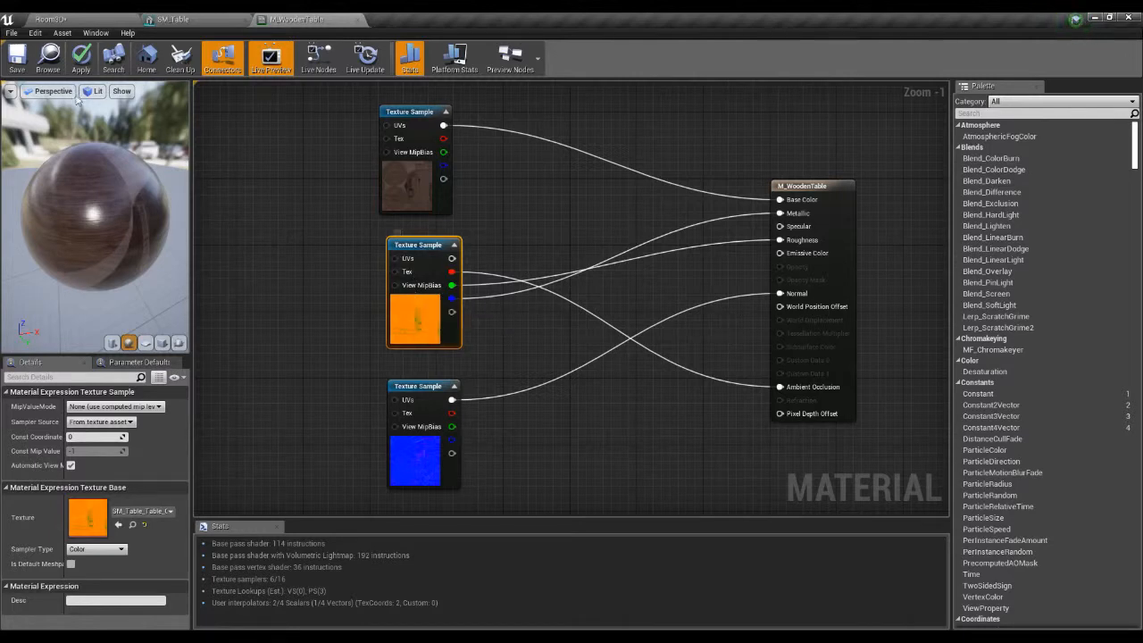
pyautogui.click(16, 59)
# Open the packed OcclusionRoughnessMetallic texture from the Room3D content folder and hide its red, green, blue and alpha channels
pyautogui.click(90, 21)
pyautogui.click(436, 551)
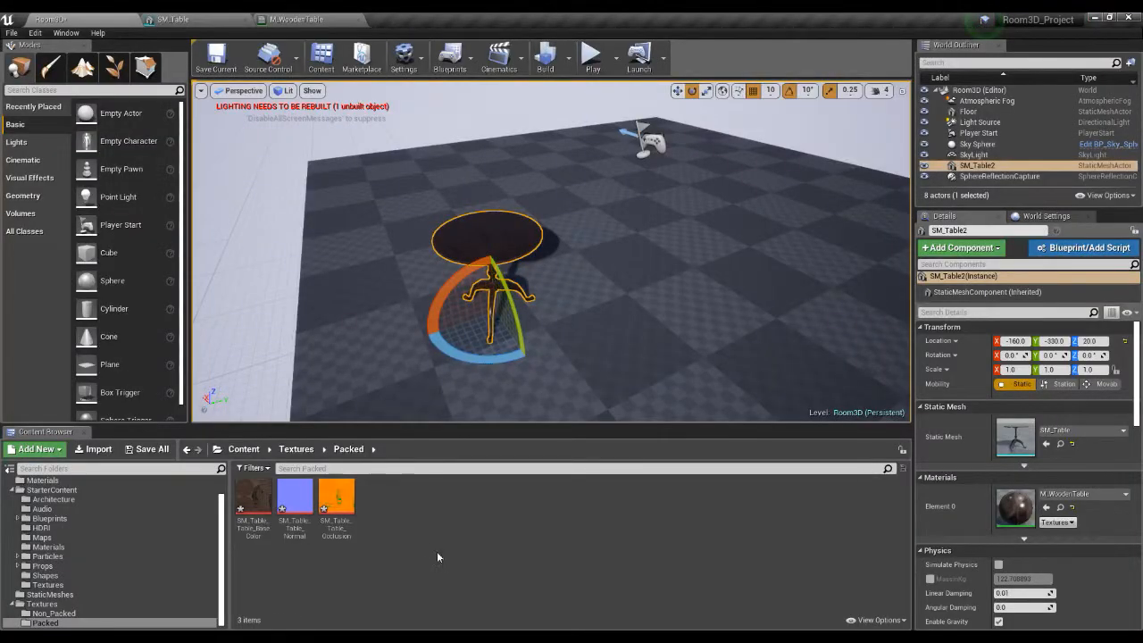
pyautogui.doubleClick(335, 498)
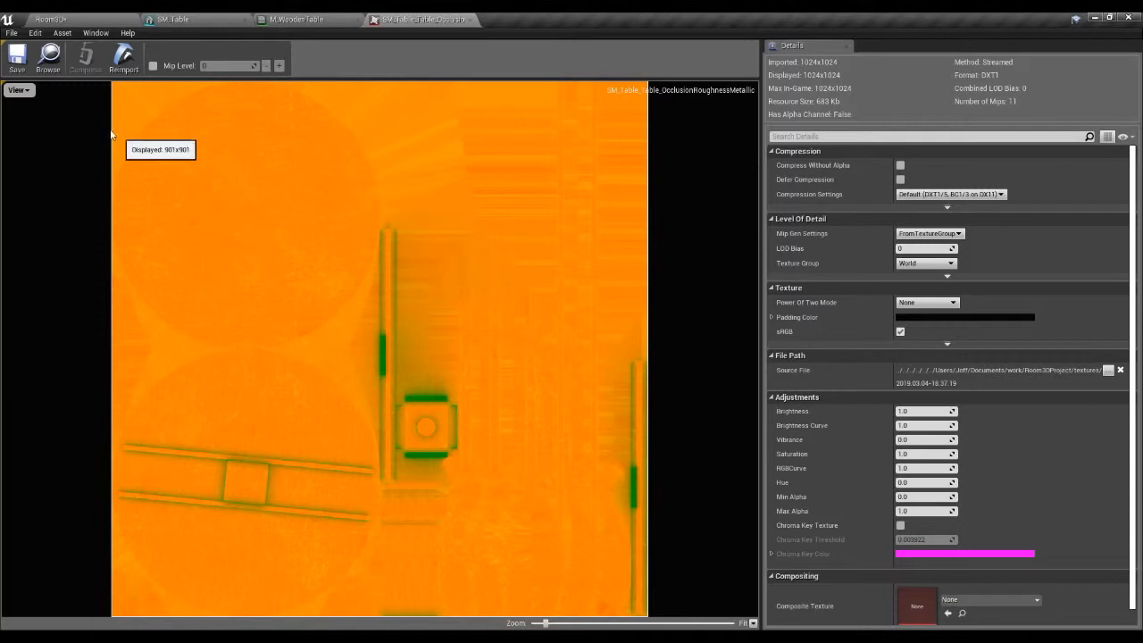
pyautogui.click(29, 92)
pyautogui.click(10, 115)
pyautogui.click(17, 90)
pyautogui.click(8, 128)
pyautogui.click(17, 91)
pyautogui.click(8, 142)
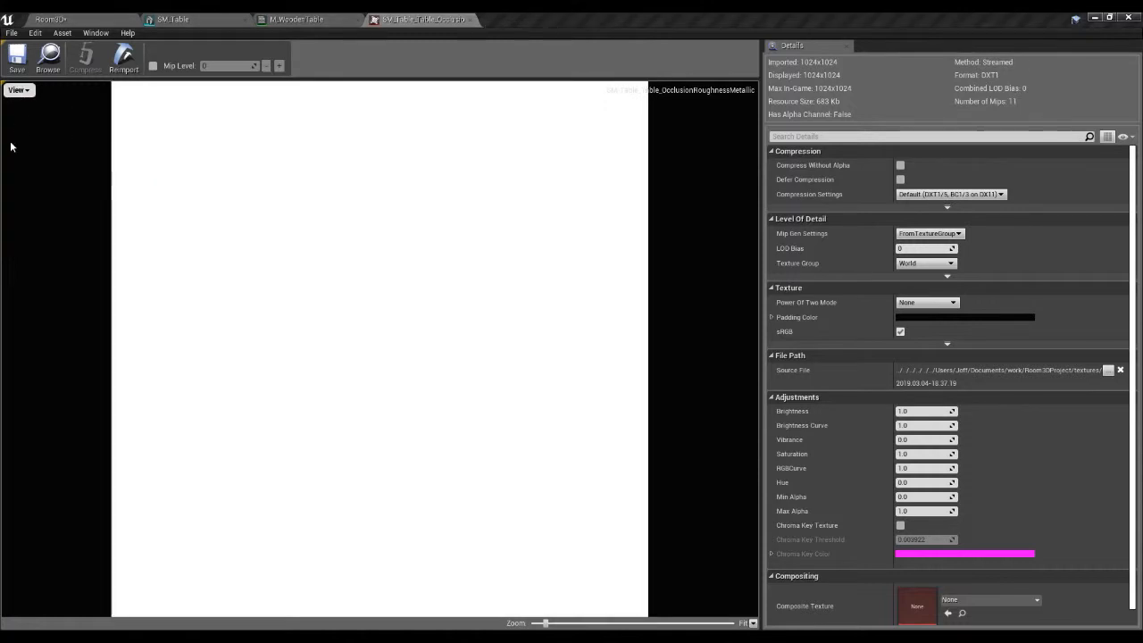
pyautogui.click(17, 90)
pyautogui.click(8, 153)
pyautogui.click(17, 90)
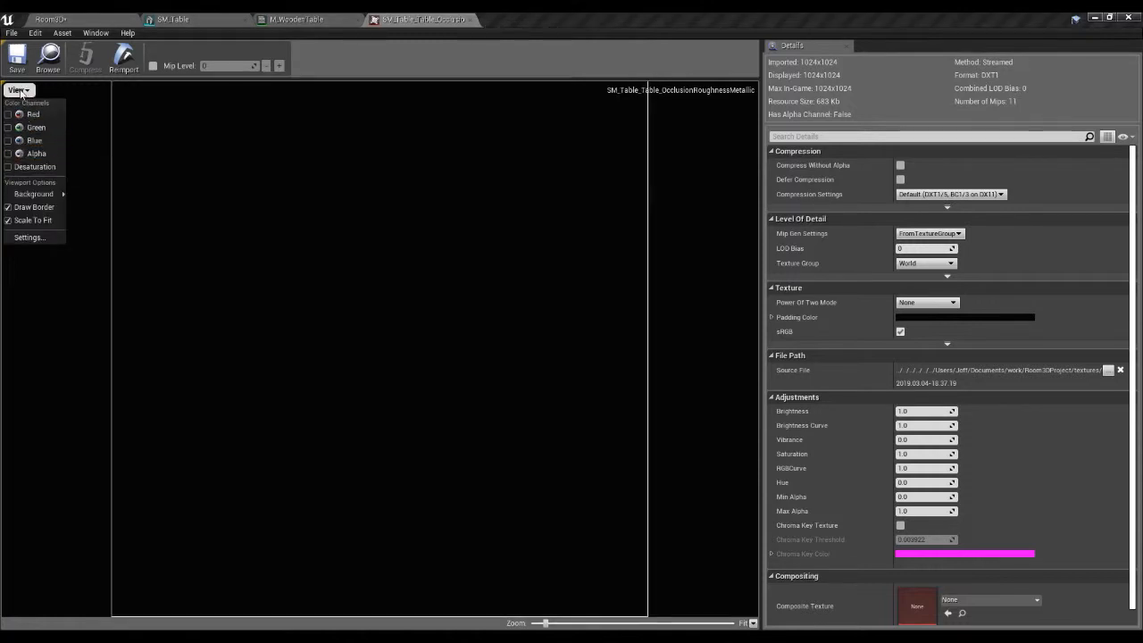
# View the texture's red, green and blue channels one at a time and turn all three back on
pyautogui.click(8, 115)
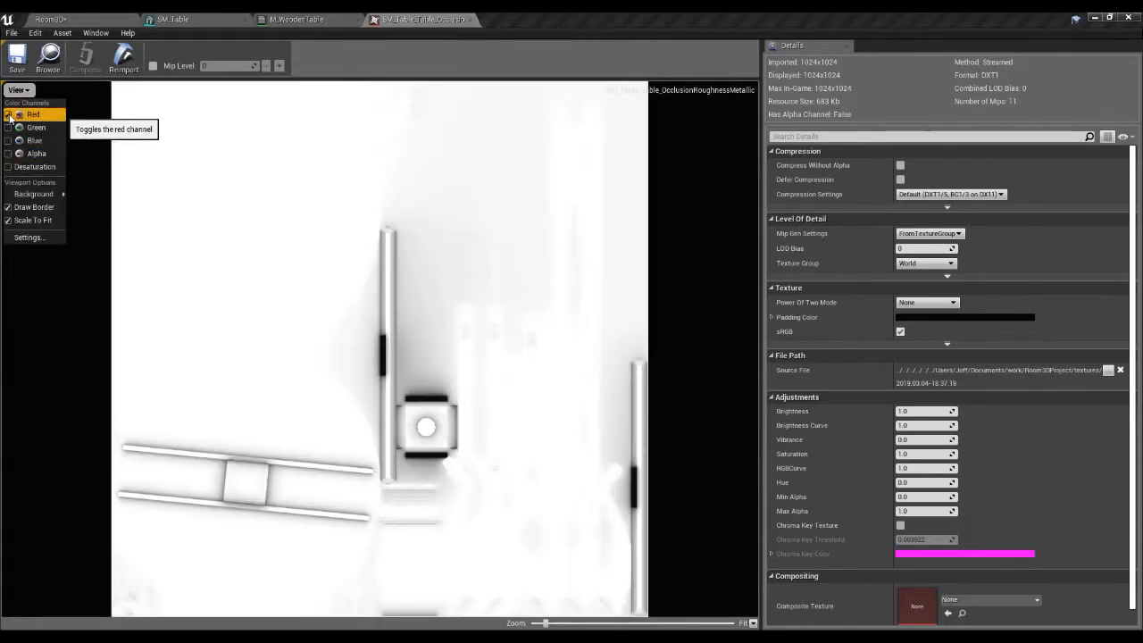
pyautogui.click(8, 115)
pyautogui.click(8, 128)
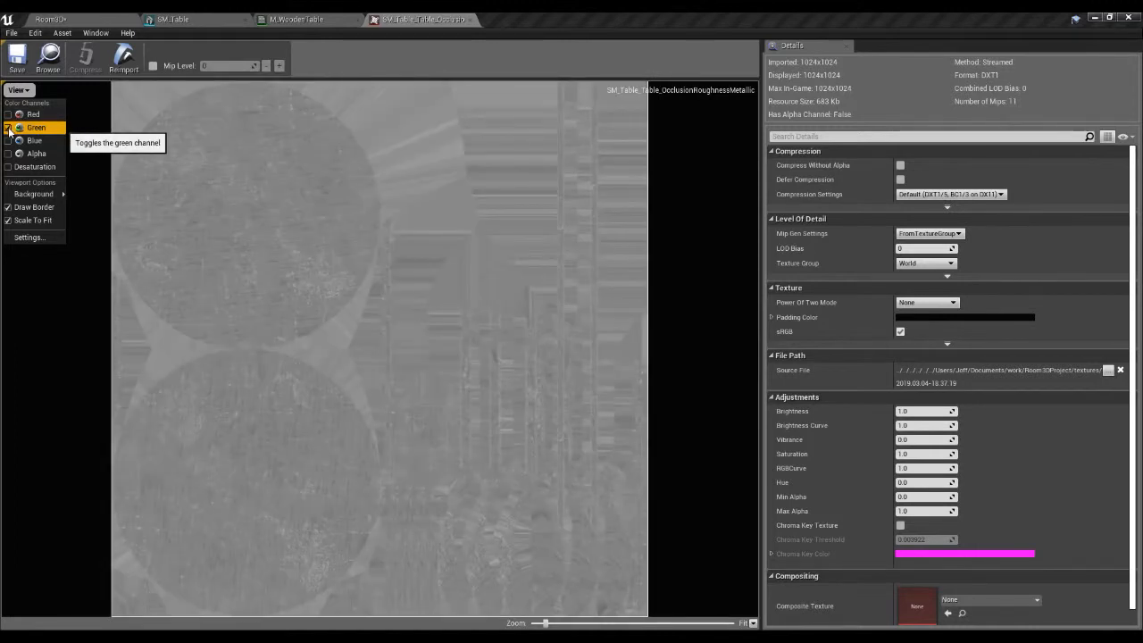
pyautogui.click(8, 128)
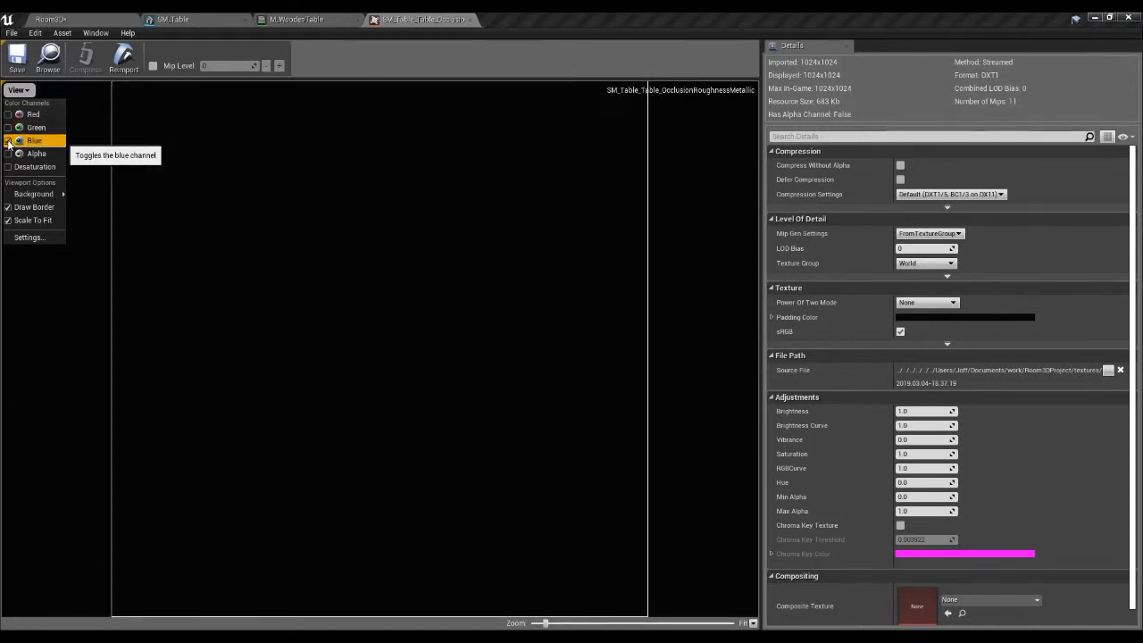
pyautogui.click(8, 140)
pyautogui.click(8, 128)
pyautogui.click(8, 115)
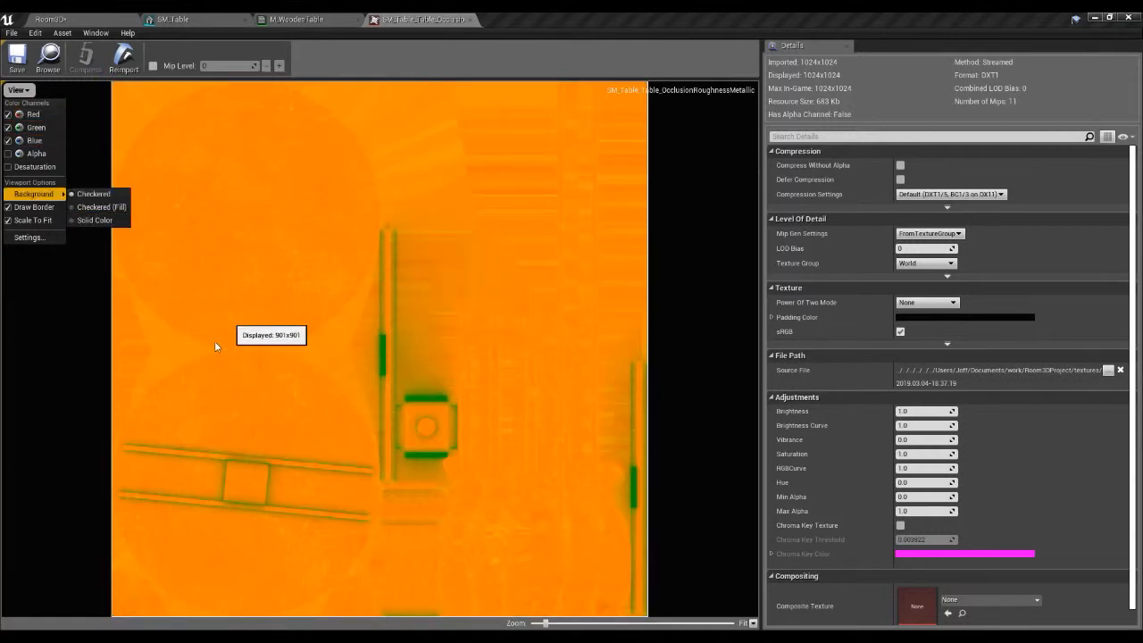
pyautogui.click(43, 309)
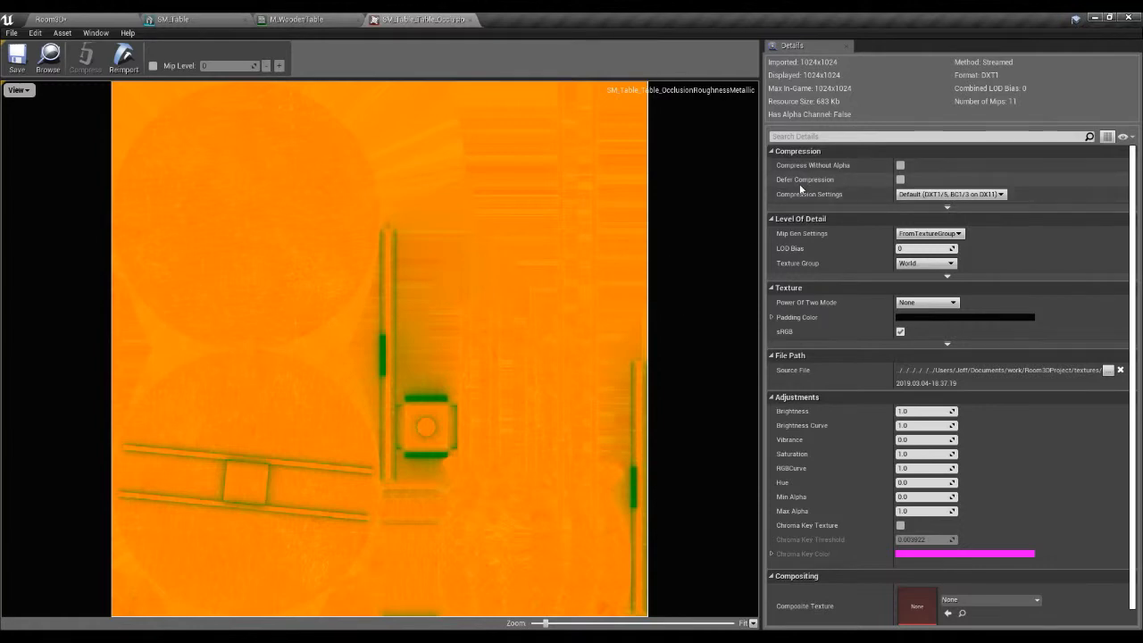
# Set the OcclusionRoughnessMetallic texture's compression to Masks (no sRGB) and save the texture
pyautogui.click(904, 196)
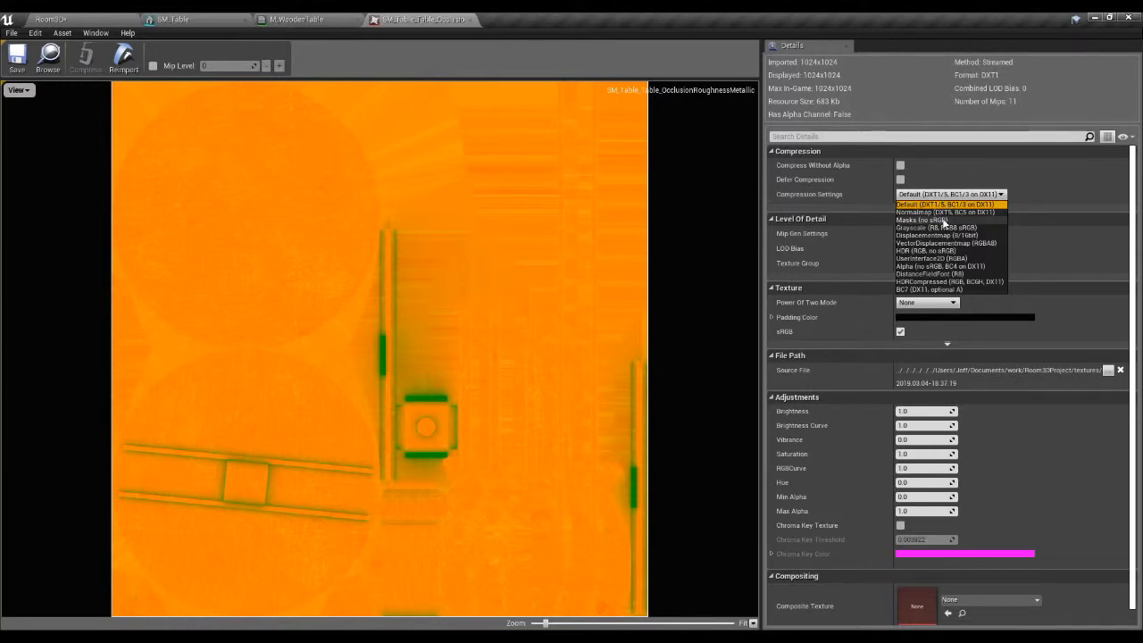
pyautogui.click(946, 219)
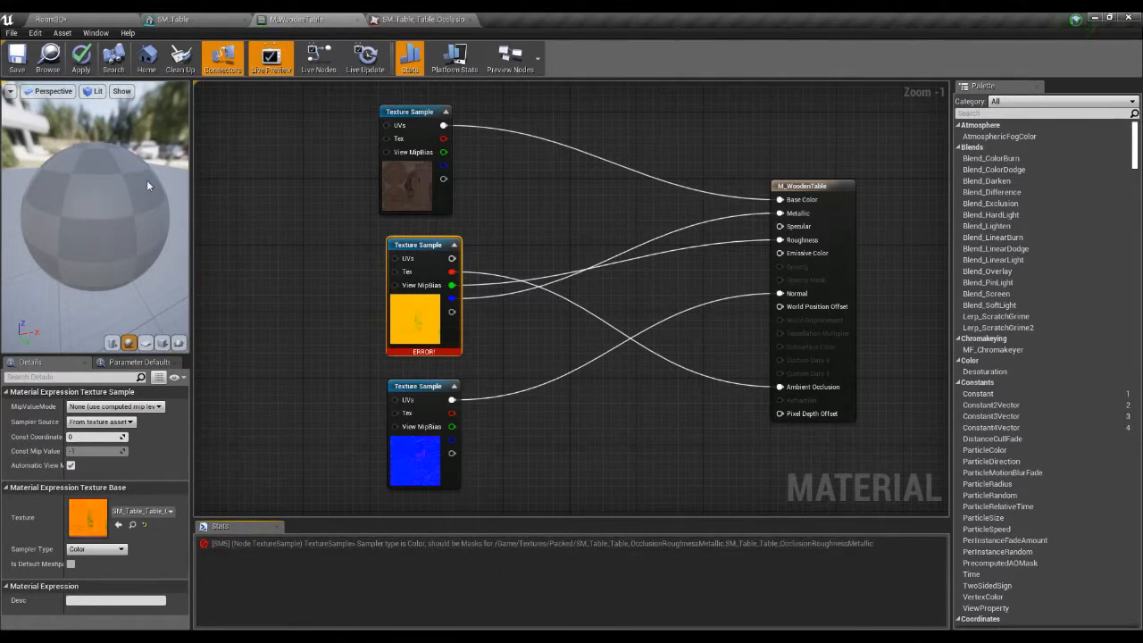
pyautogui.click(429, 19)
pyautogui.click(25, 67)
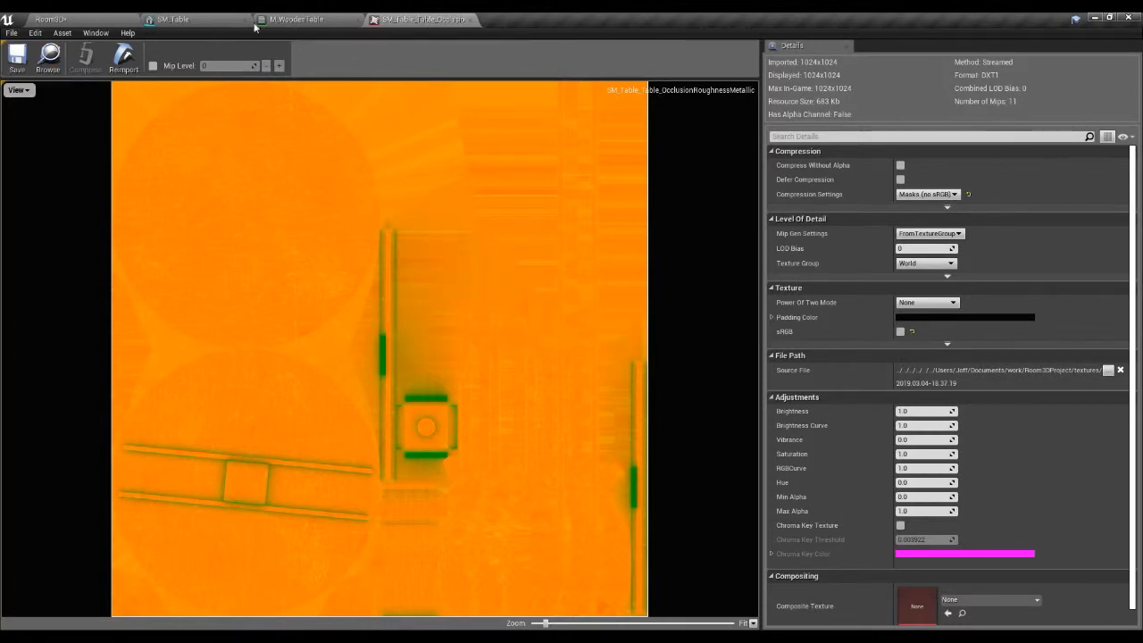
# Check the packed sample in M_WoodenTable, the table in the level and the OcclusionRoughnessMetallic texture's settings
pyautogui.click(295, 20)
pyautogui.click(536, 429)
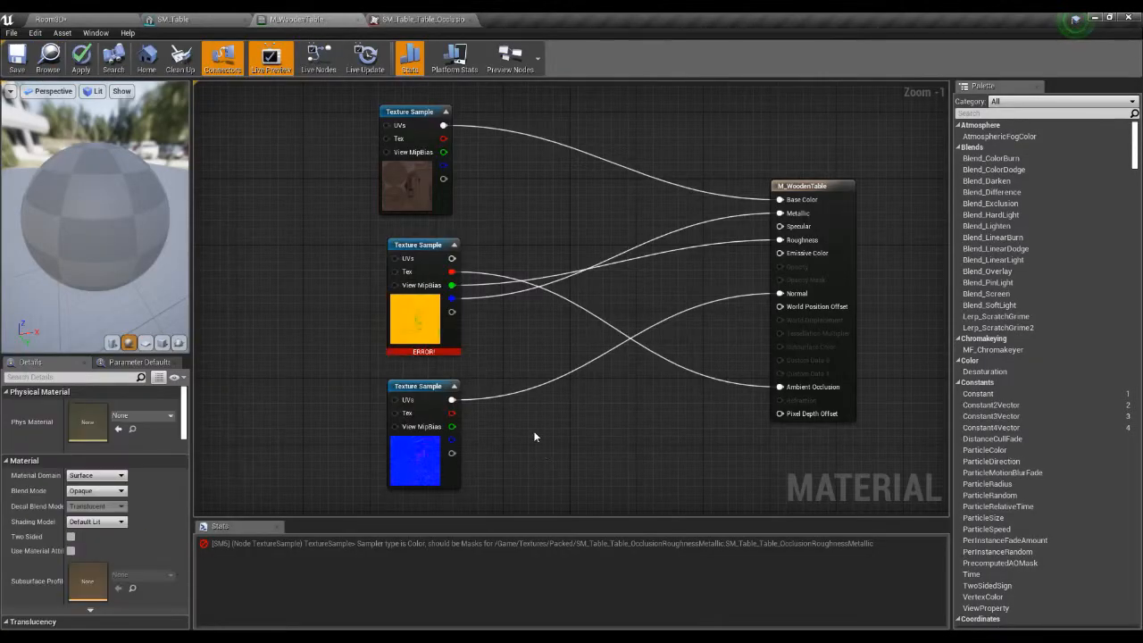
pyautogui.click(432, 356)
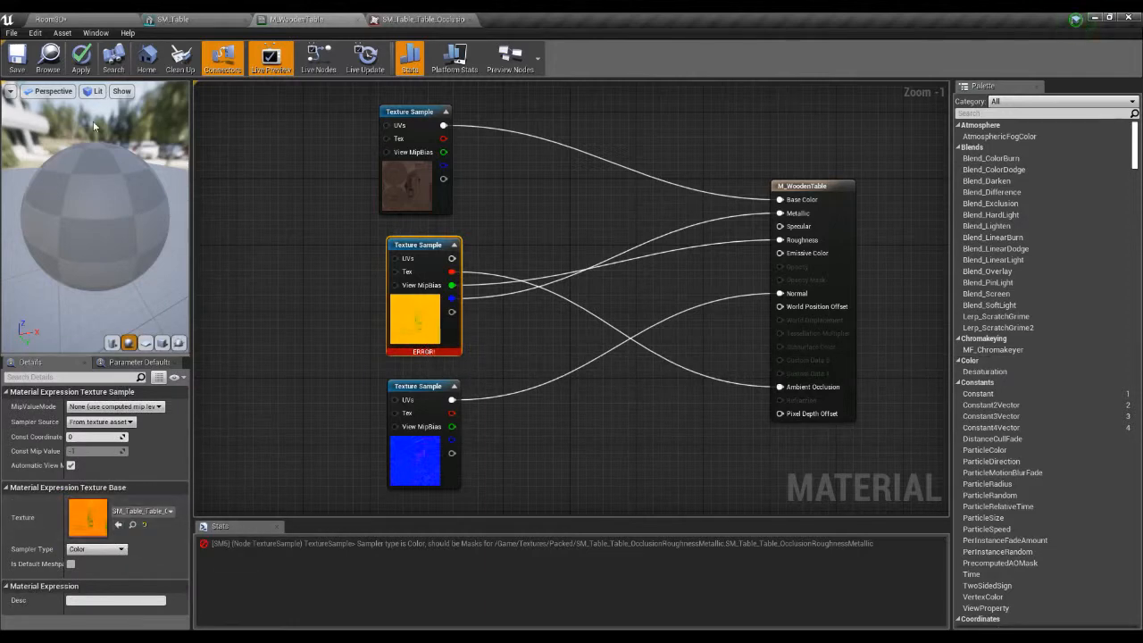
pyautogui.click(74, 20)
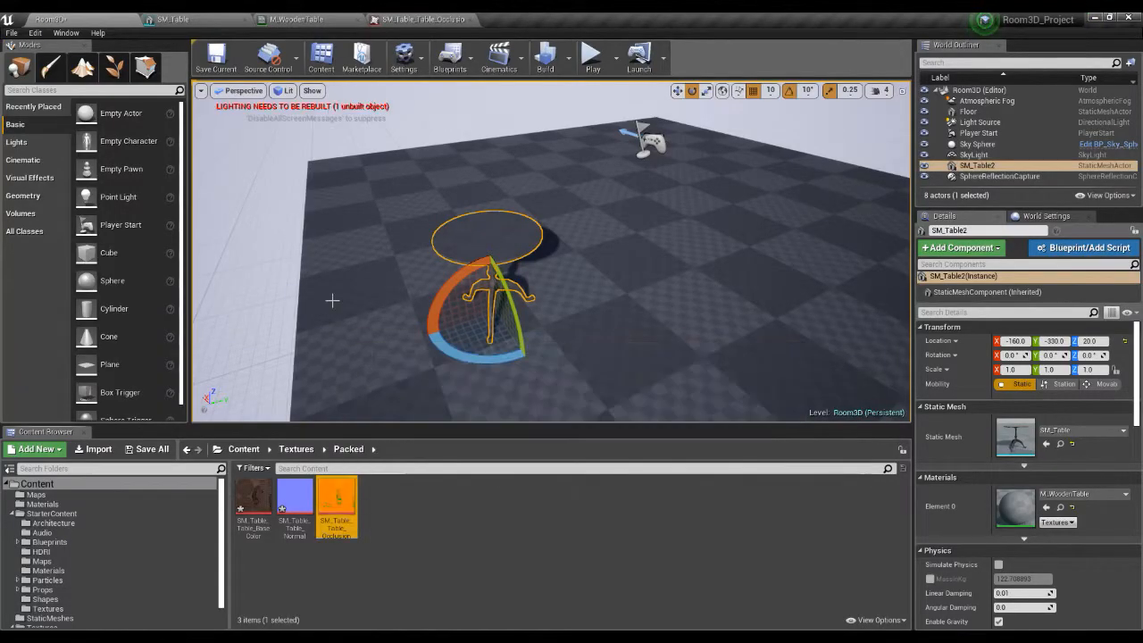
pyautogui.click(418, 19)
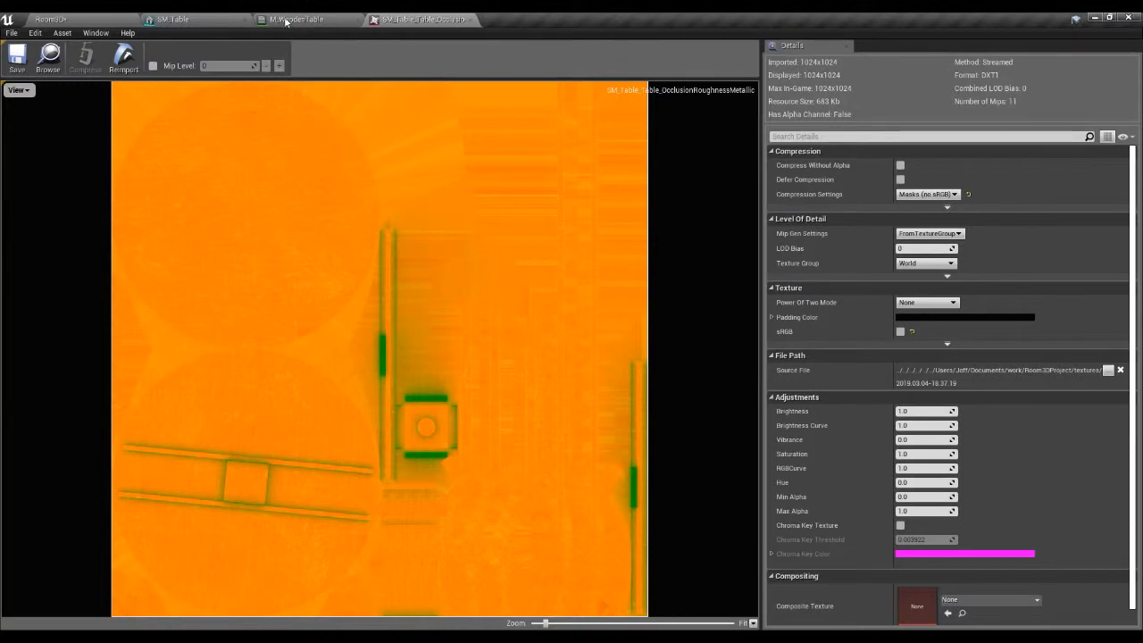
# Set the sampler type of the packed OcclusionRoughnessMetallic texture sample in M_WoodenTable to Masks
pyautogui.click(202, 22)
pyautogui.click(298, 19)
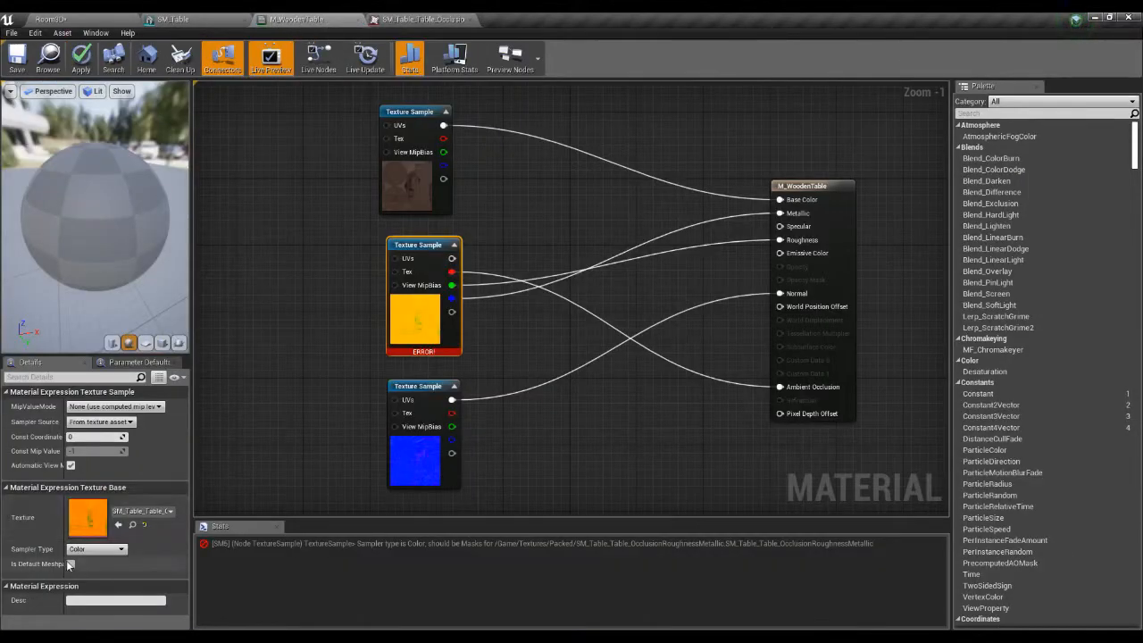
pyautogui.click(116, 526)
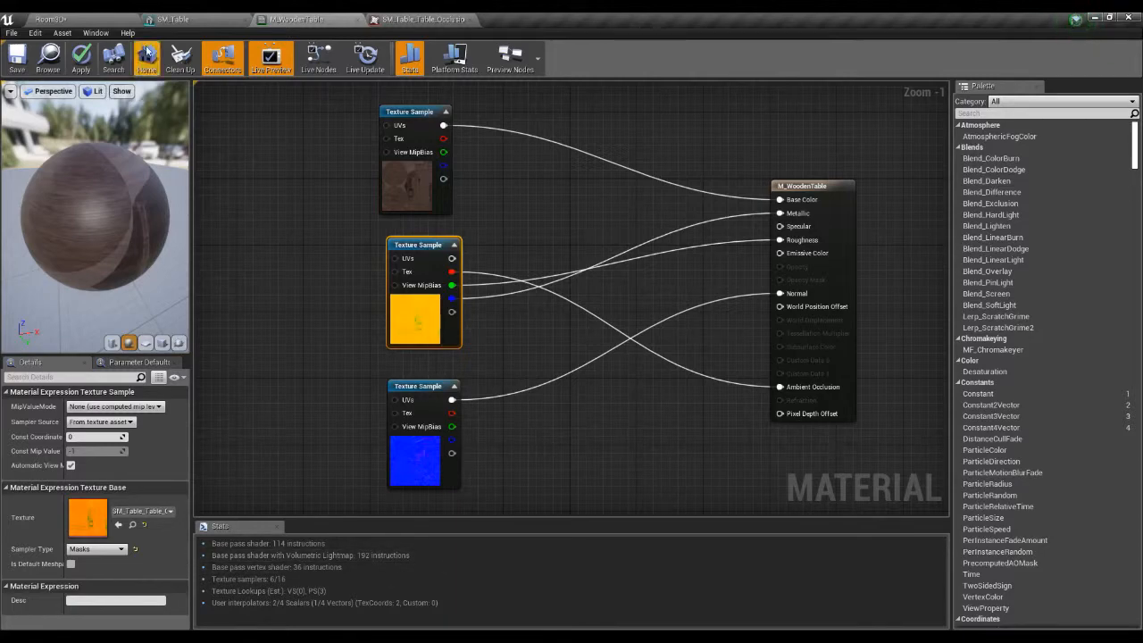
# Reopen the OcclusionRoughnessMetallic texture from the Packed folder, check its compression setting and save it
pyautogui.click(98, 19)
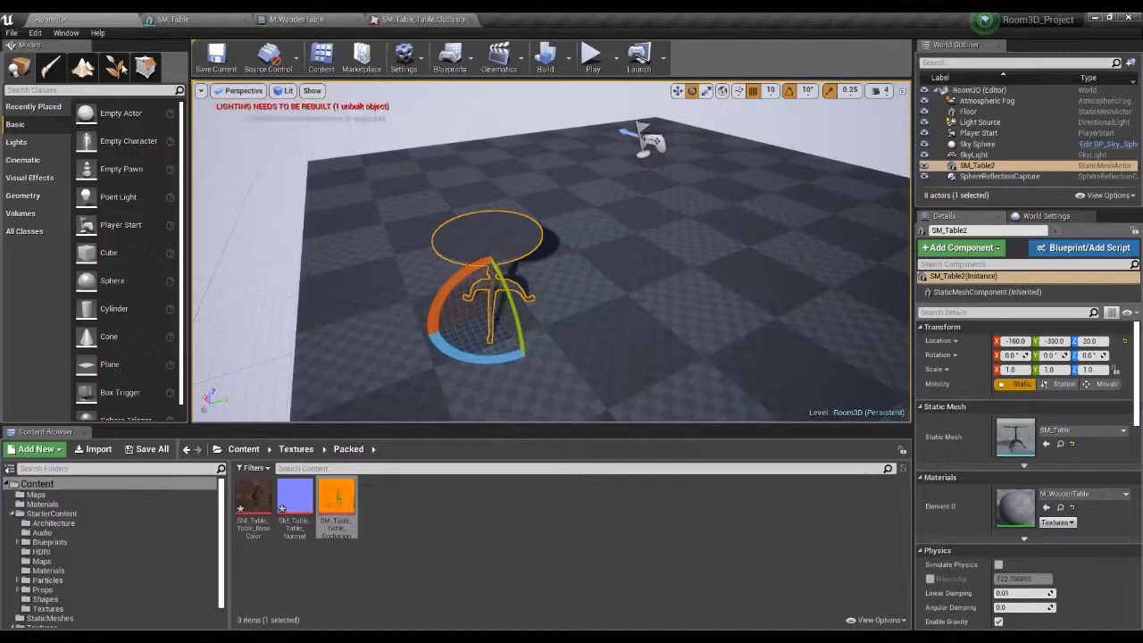
pyautogui.doubleClick(337, 507)
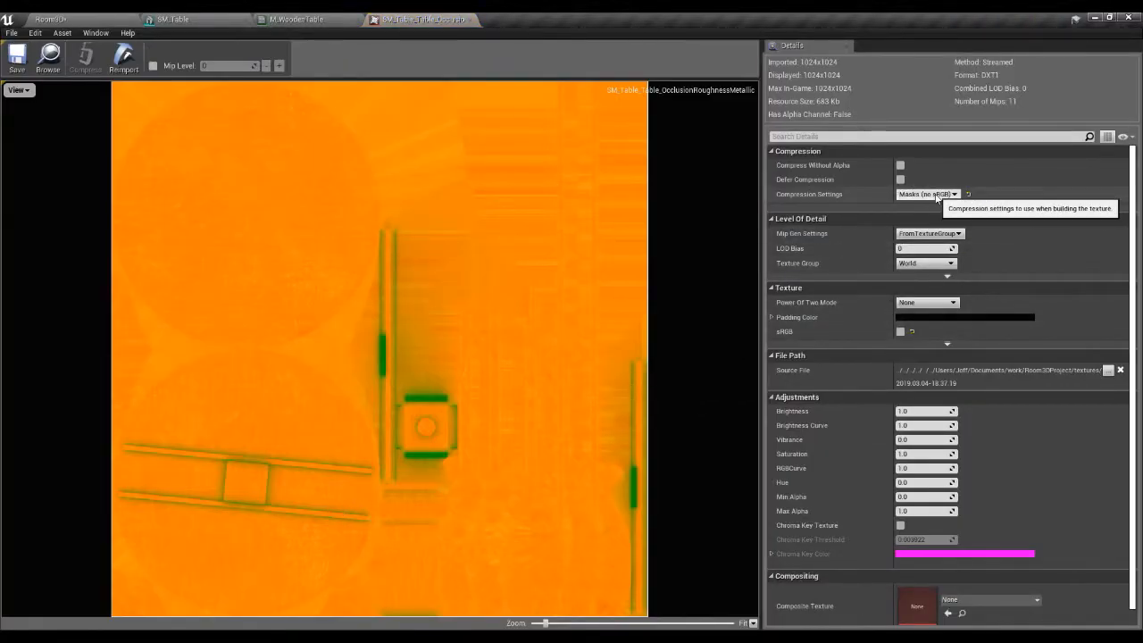
pyautogui.click(16, 56)
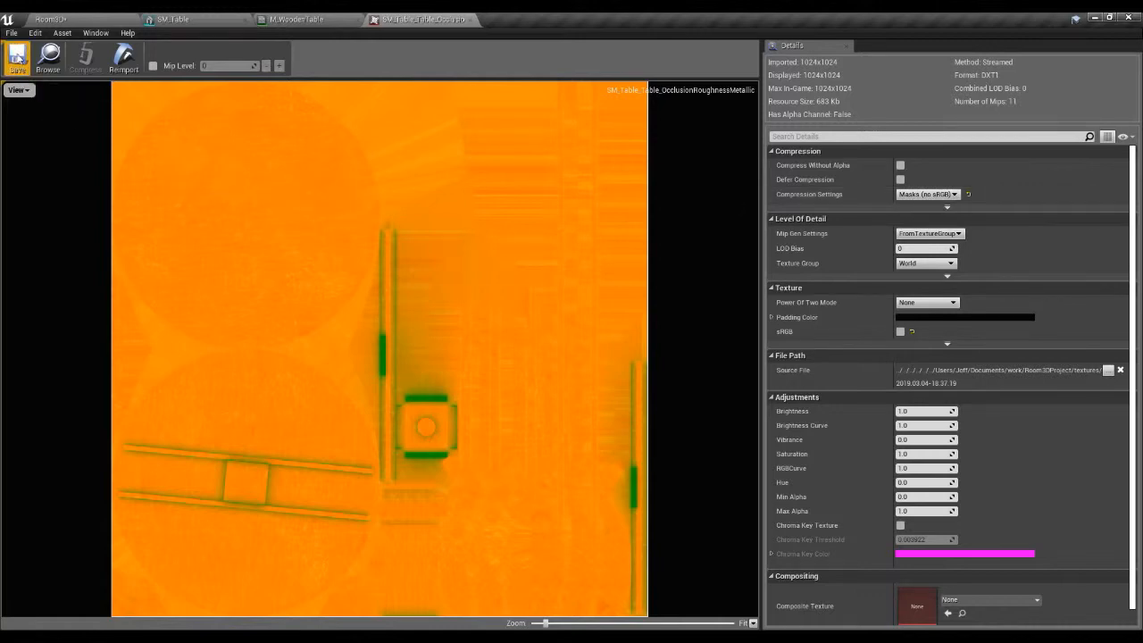
# Check the material on the SM_Table mesh and open the Materials folder in the Room3D content
pyautogui.click(170, 19)
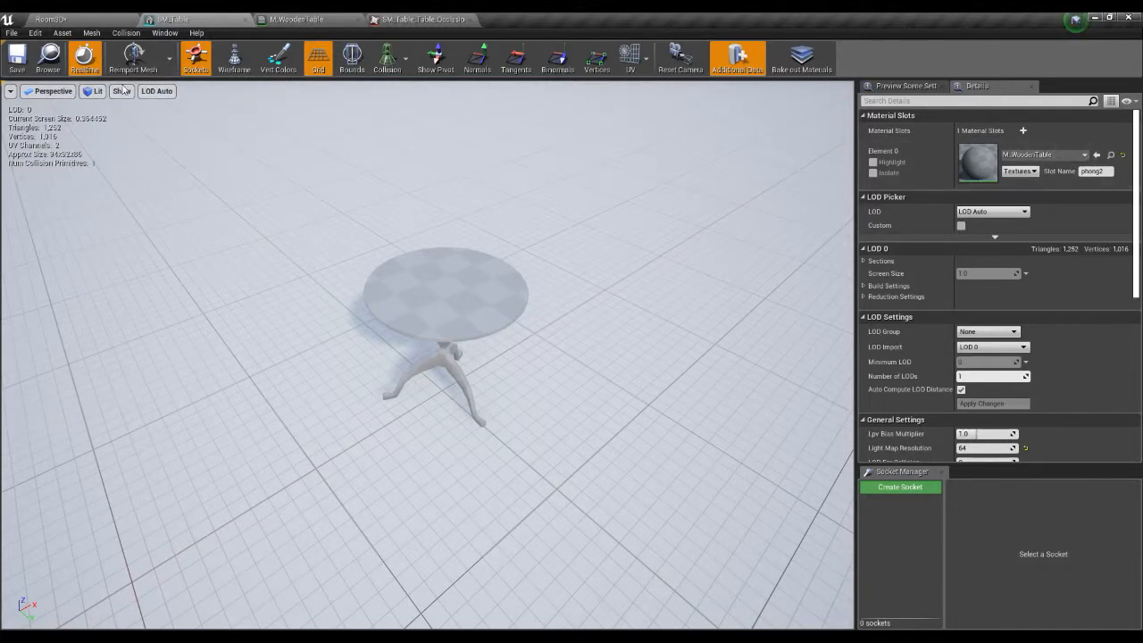
pyautogui.click(76, 20)
pyautogui.click(447, 537)
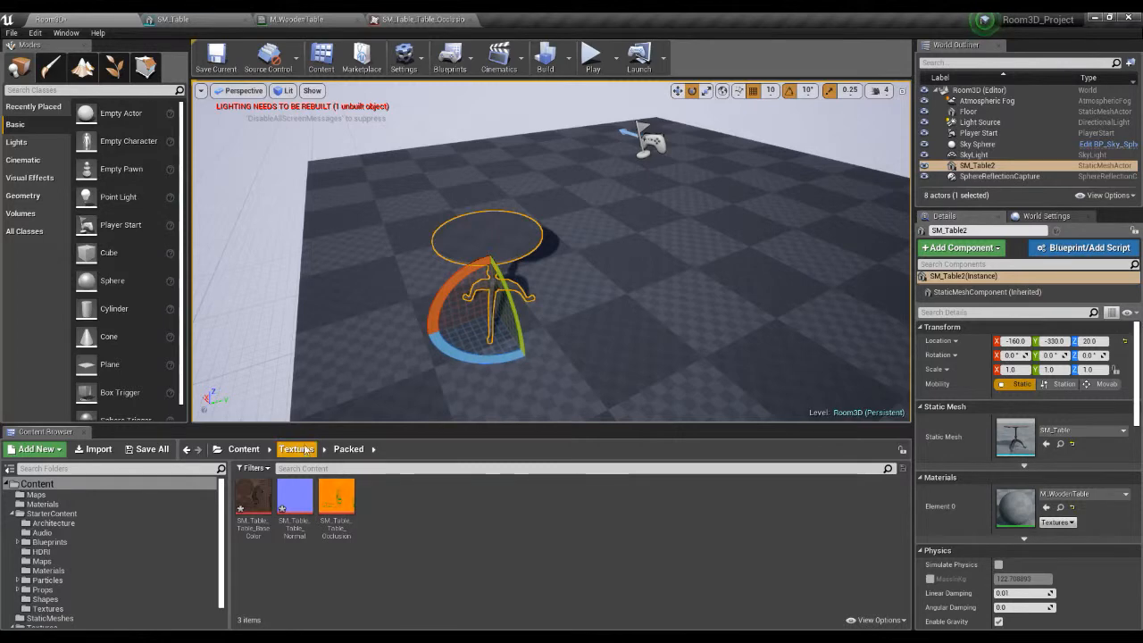
pyautogui.click(245, 449)
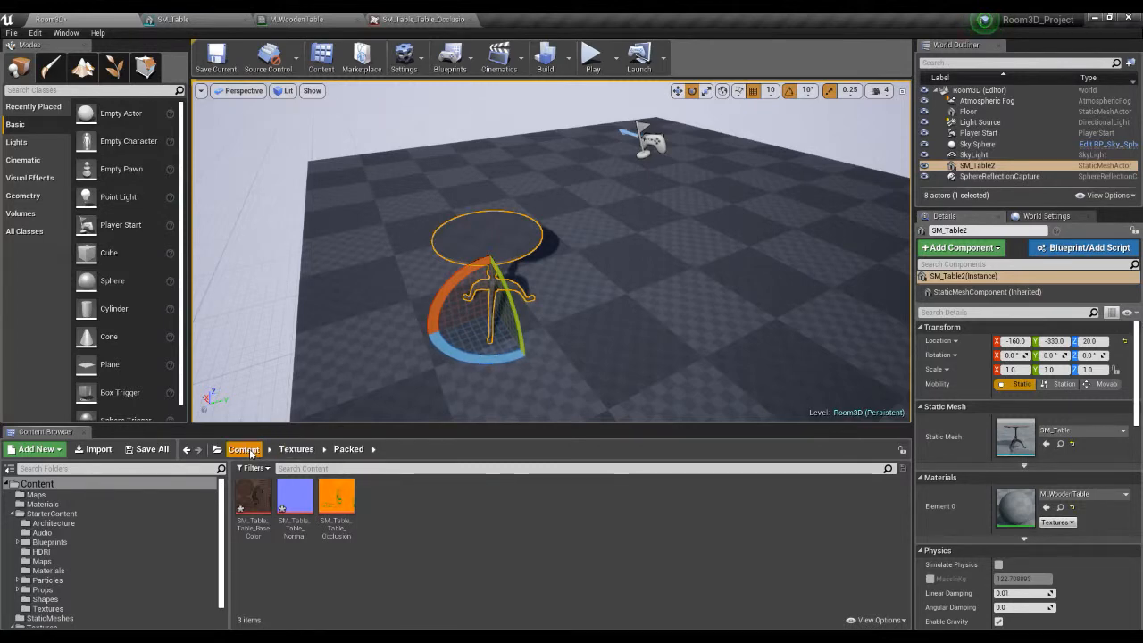
pyautogui.doubleClick(296, 494)
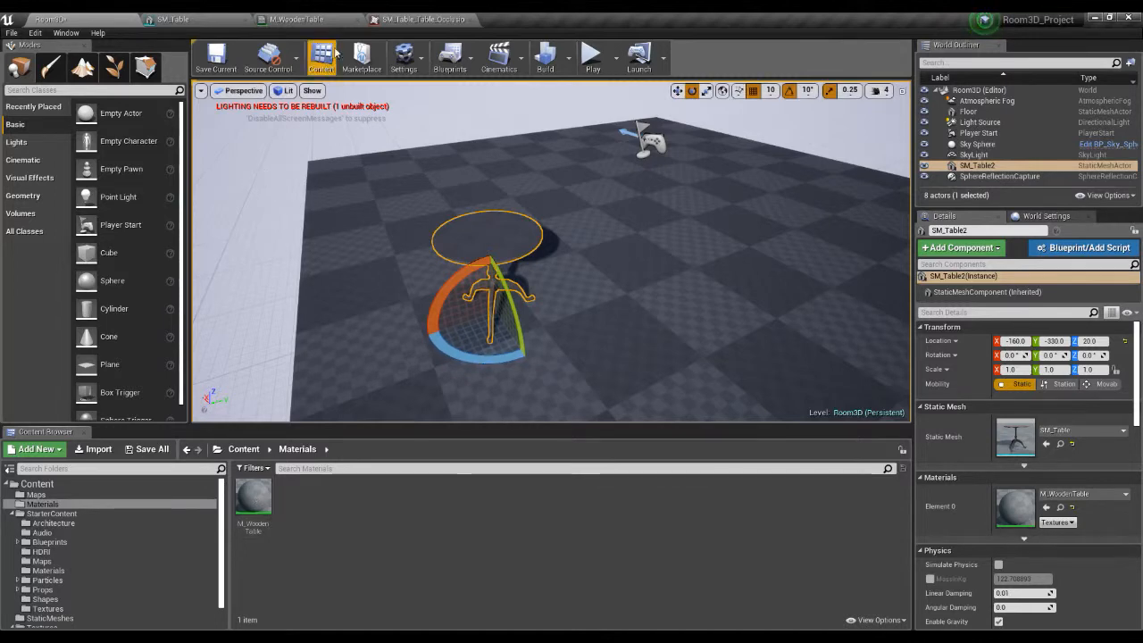
# Apply the changes to the M_WoodenTable material and rotate its preview sphere to inspect the wood surface
pyautogui.click(413, 19)
pyautogui.click(328, 22)
pyautogui.click(477, 335)
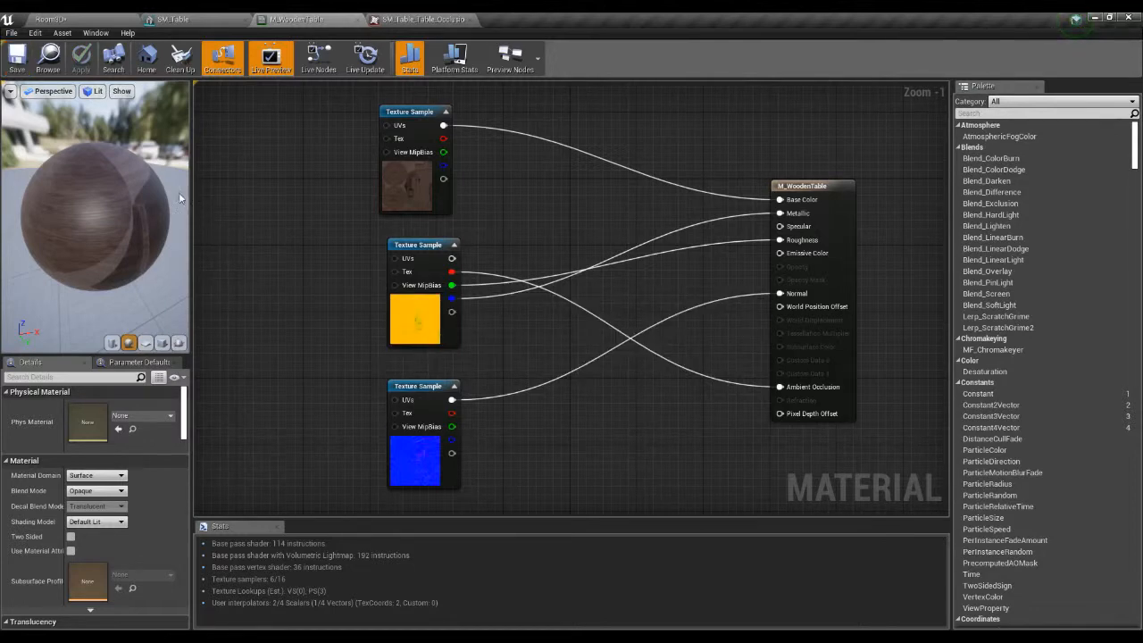
pyautogui.moveTo(99, 207); pyautogui.dragTo(163, 208)
# Check the M_WoodenTable material on the table in the level and close up on the SM_Table mesh
pyautogui.click(60, 20)
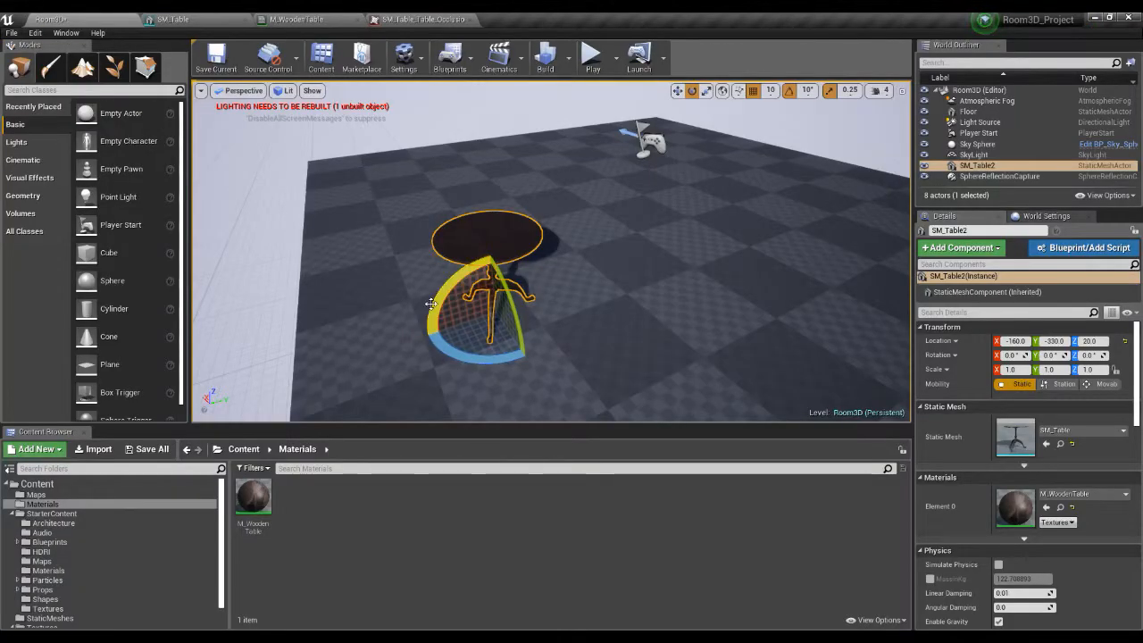
pyautogui.click(256, 501)
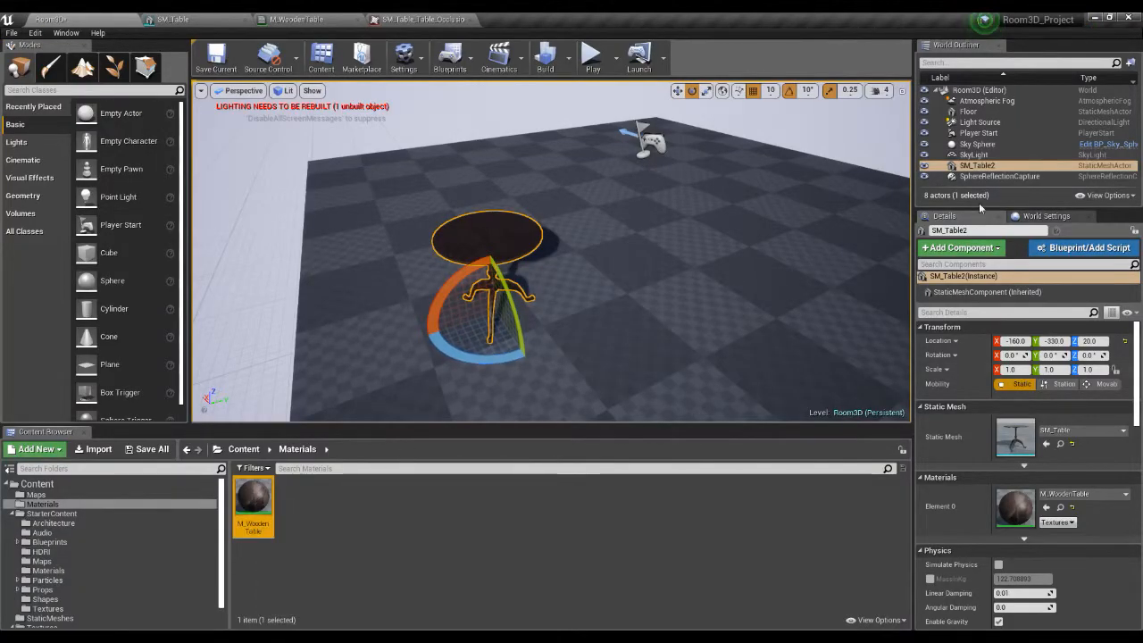
pyautogui.click(419, 18)
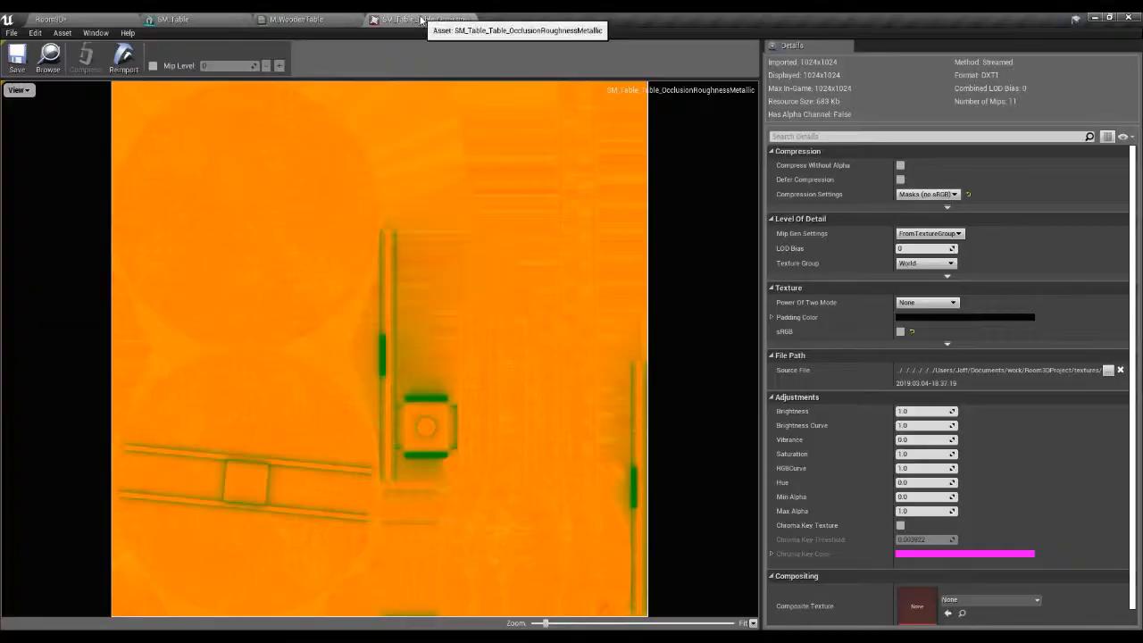
pyautogui.click(197, 19)
pyautogui.moveTo(447, 298); pyautogui.dragTo(471, 307, button='right')
pyautogui.moveTo(289, 156); pyautogui.dragTo(288, 156, button='right')
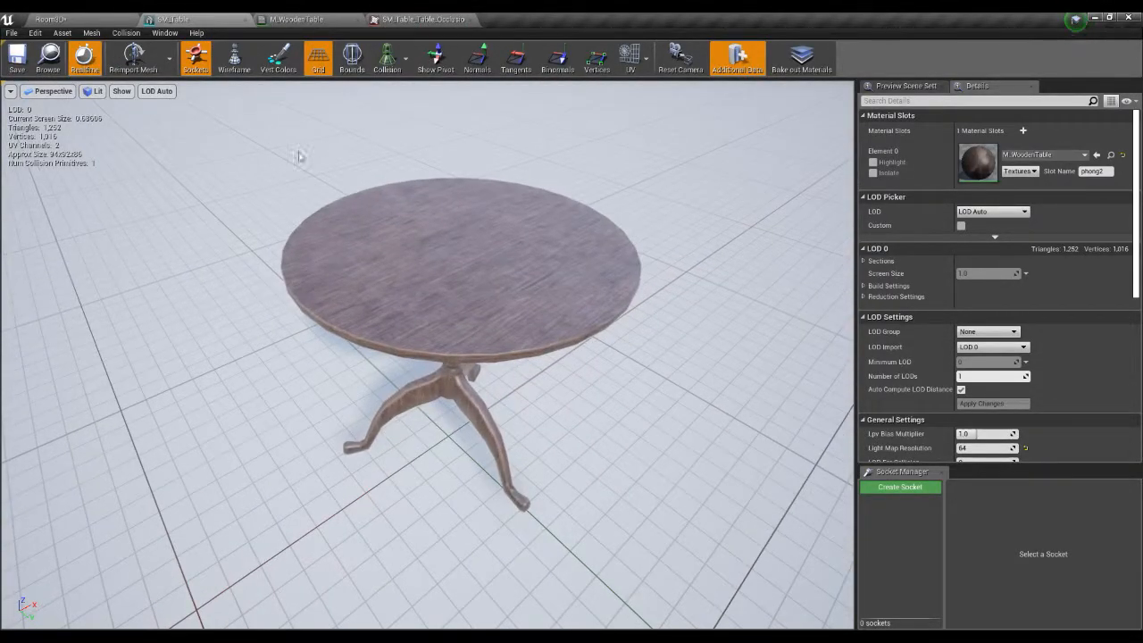
# Compare the contents of the Non_Packed and Packed texture folders in the Room3D content
pyautogui.click(51, 19)
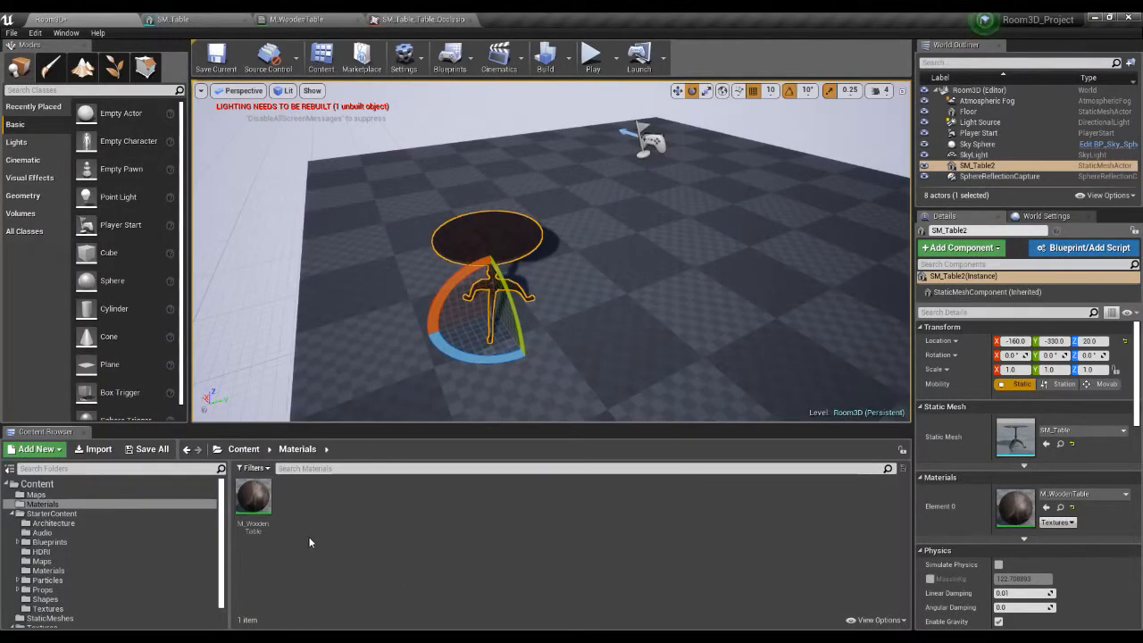
pyautogui.click(243, 449)
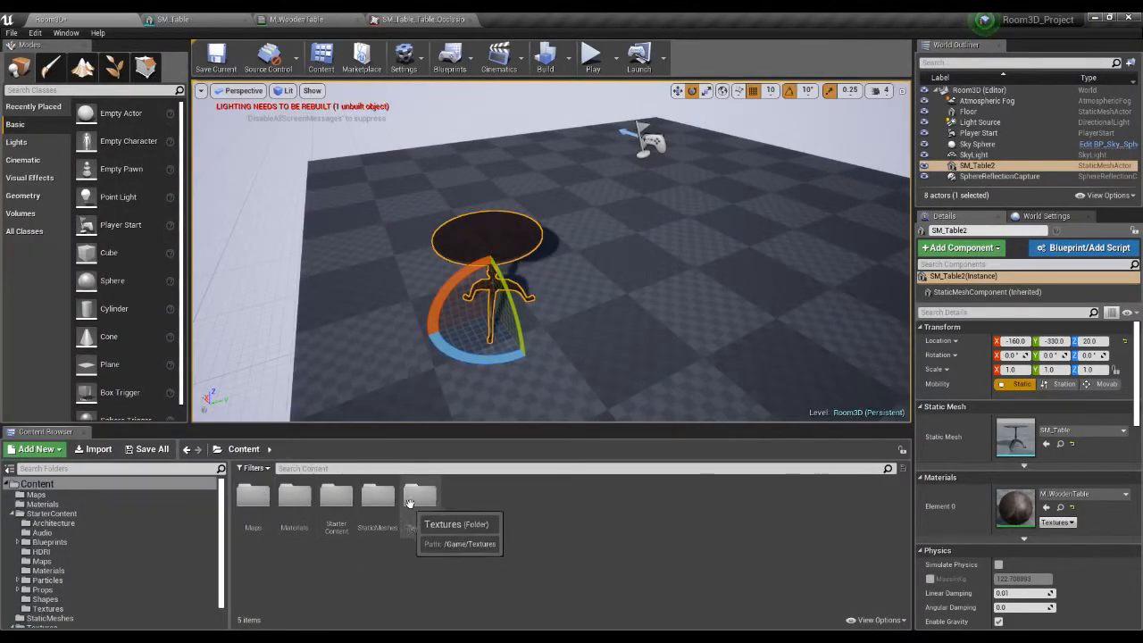
pyautogui.doubleClick(413, 498)
pyautogui.doubleClick(254, 495)
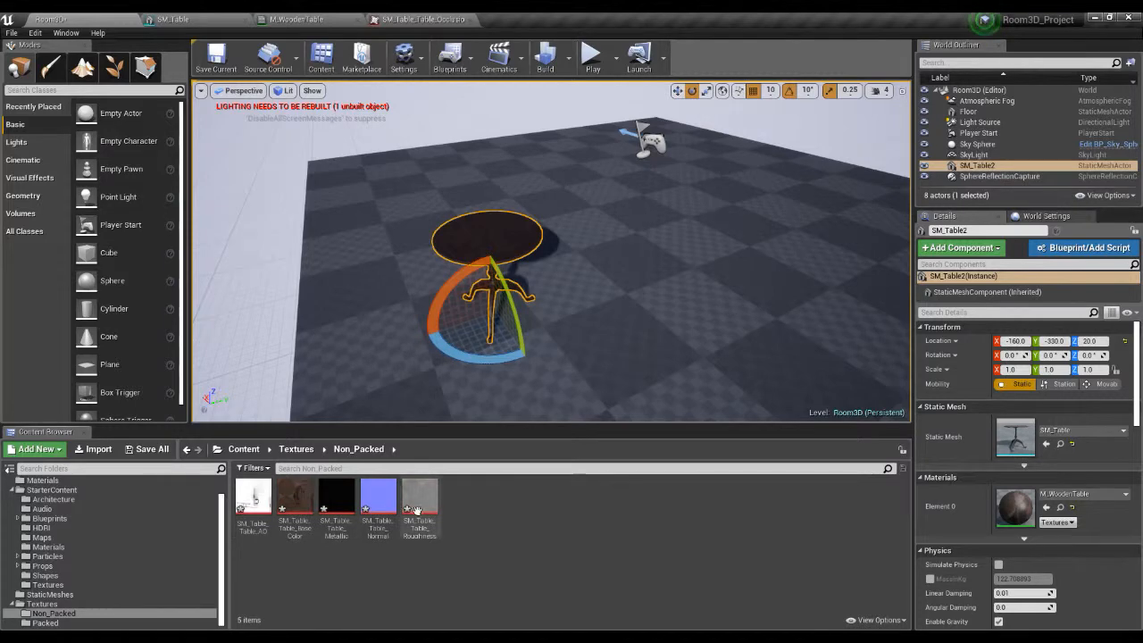
pyautogui.click(295, 449)
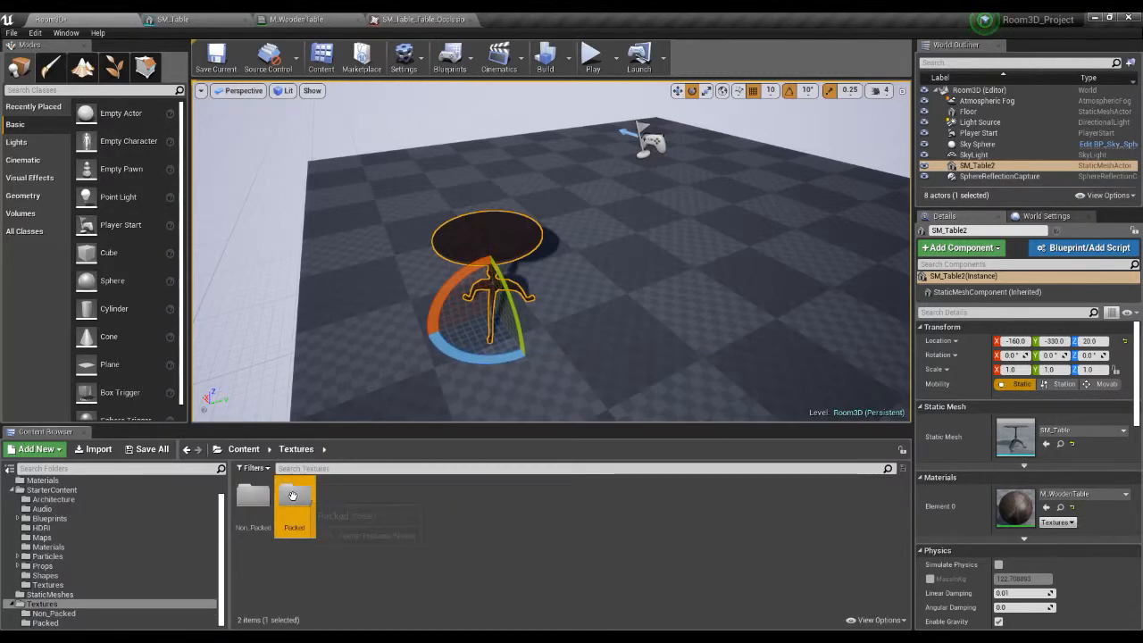
pyautogui.doubleClick(295, 497)
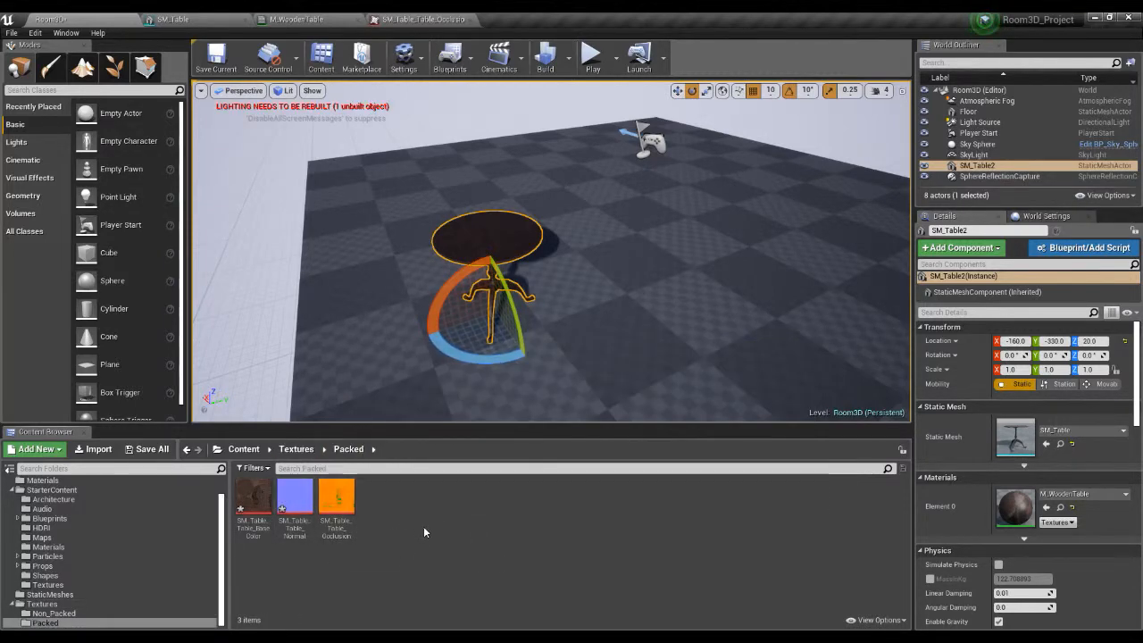
# Examine the textured table in the Room3D level from a closer view
pyautogui.moveTo(586, 322); pyautogui.dragTo(606, 301, button='right')
pyautogui.press('w')
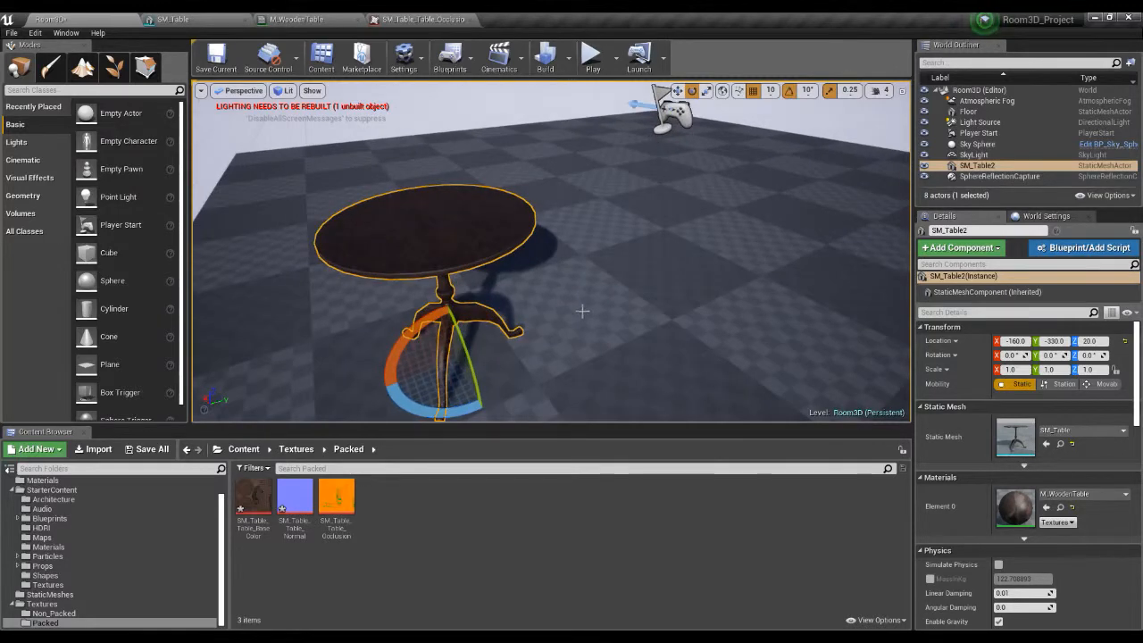
pyautogui.scroll(-2, 613, 341)
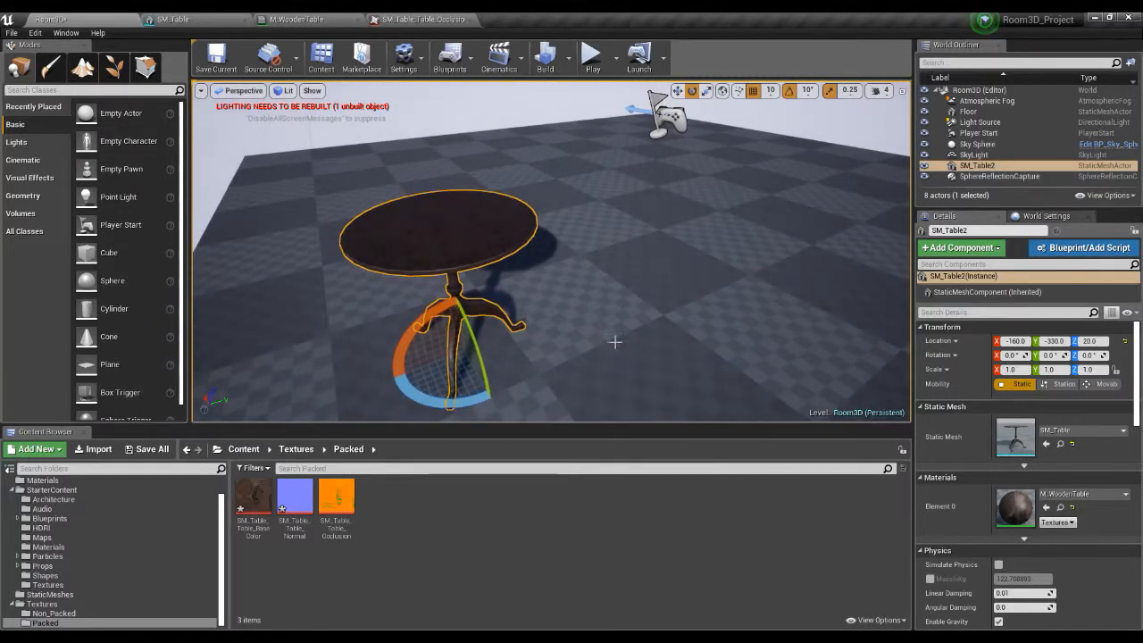